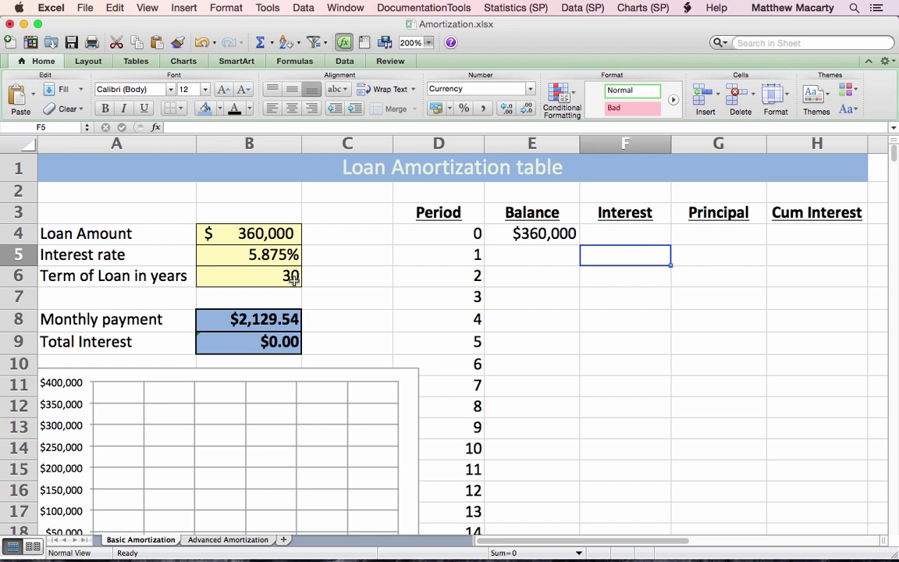
Examine the PMT formula behind the monthly payment in cell B8
{"action": "left_click", "coordinate": [286, 320]}
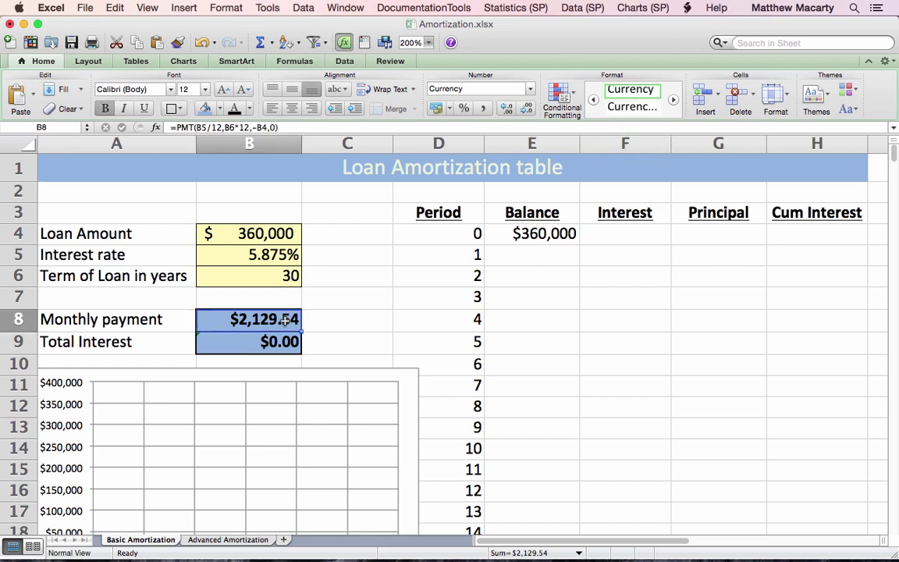
{"action": "double_click", "coordinate": [287, 320]}
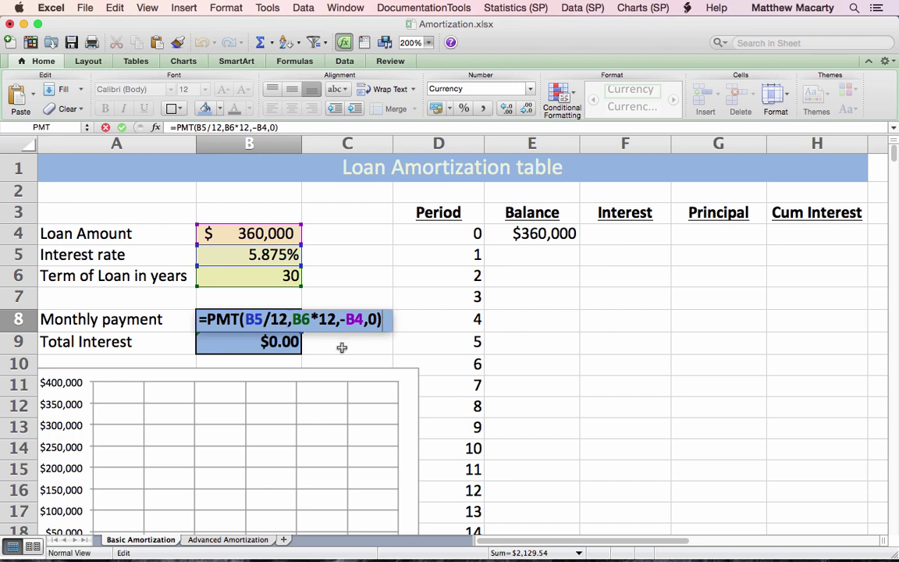
{"action": "key", "text": "Return"}
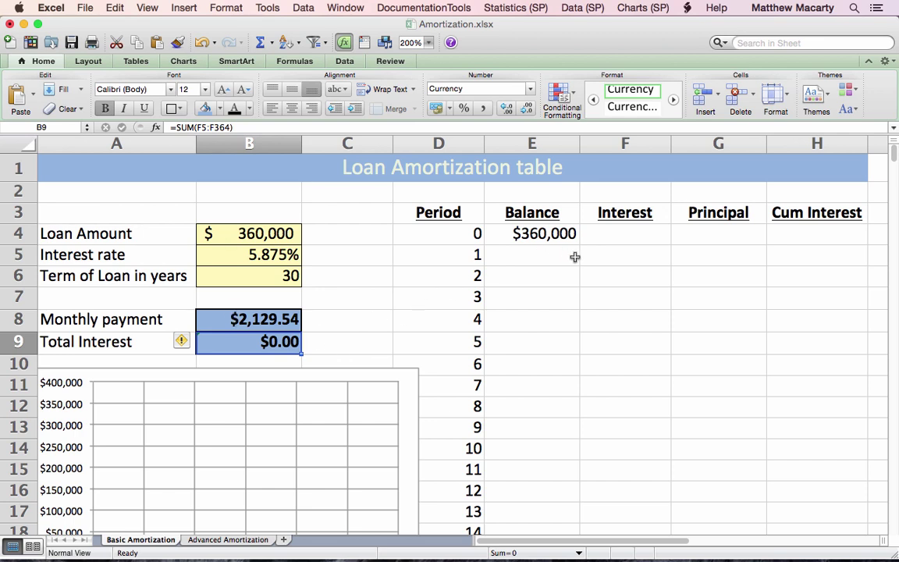
Calculate the period 1 interest in cell F5 with the formula =IPMT(B5/12,D5,B6*12,-E4)
{"action": "left_click", "coordinate": [608, 258]}
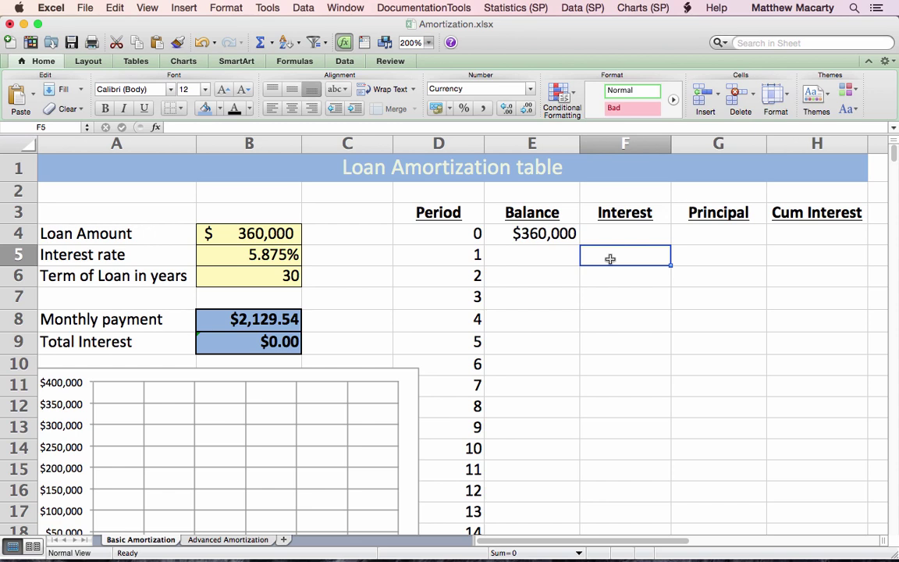
{"action": "type", "text": "=ipmT"}
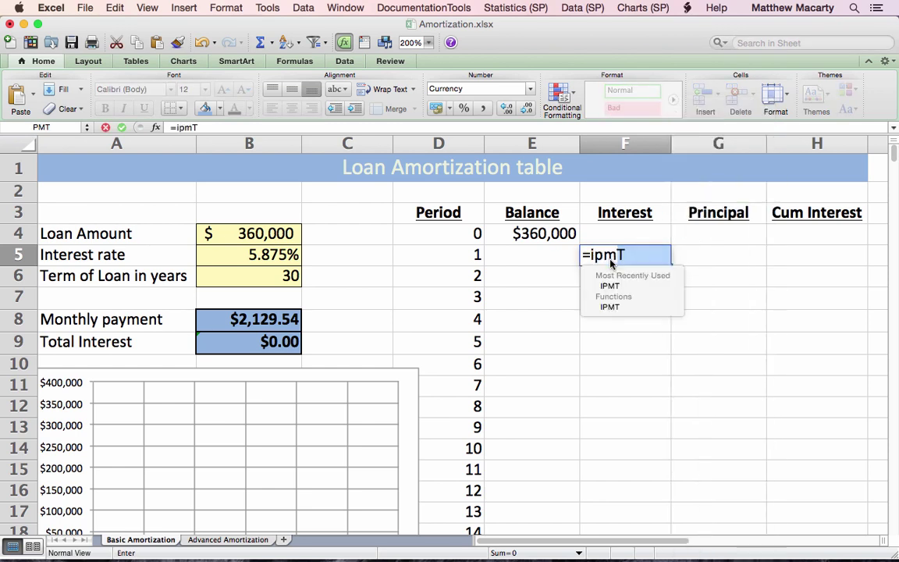
{"action": "key", "text": "BackSpace"}
{"action": "type", "text": "t"}
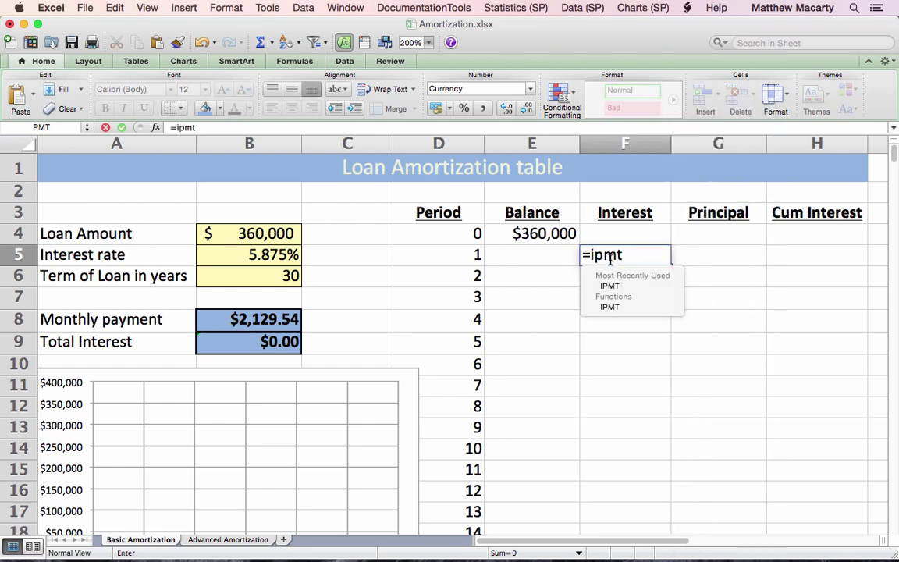
{"action": "type", "text": "("}
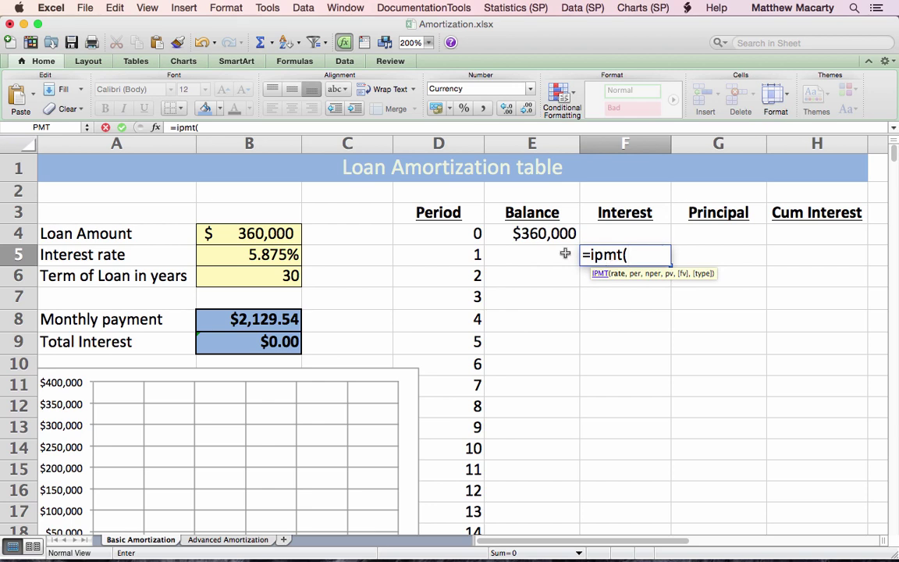
{"action": "left_click", "coordinate": [274, 261]}
{"action": "type", "text": "/12"}
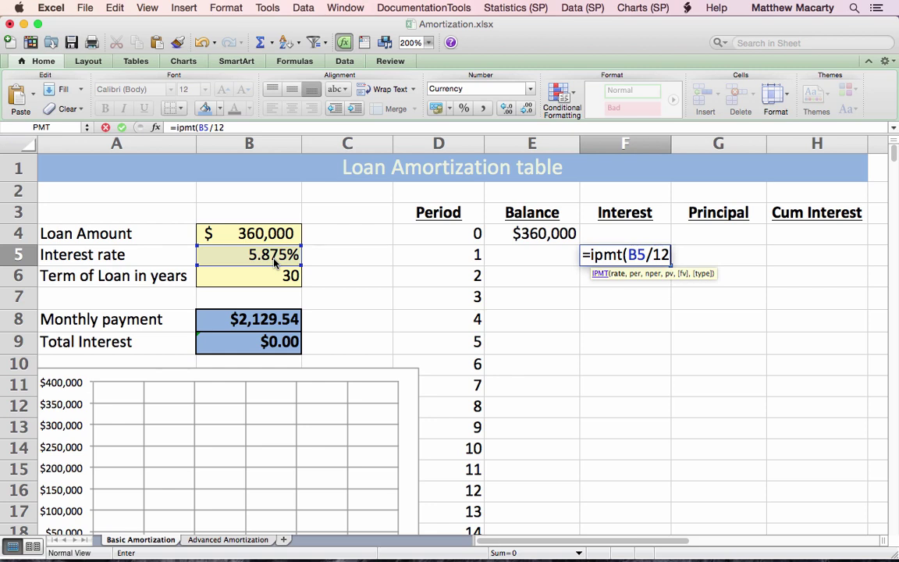
{"action": "type", "text": ","}
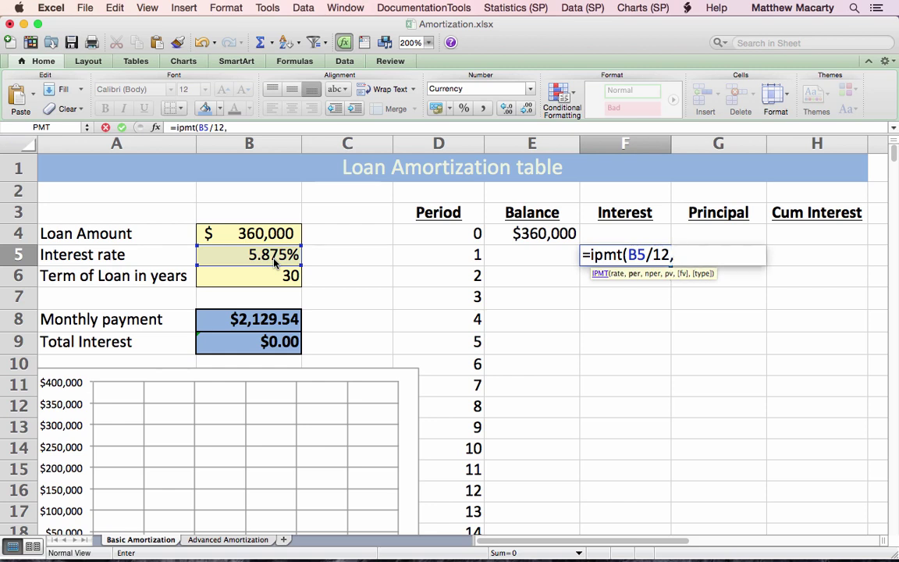
{"action": "left_click", "coordinate": [419, 250]}
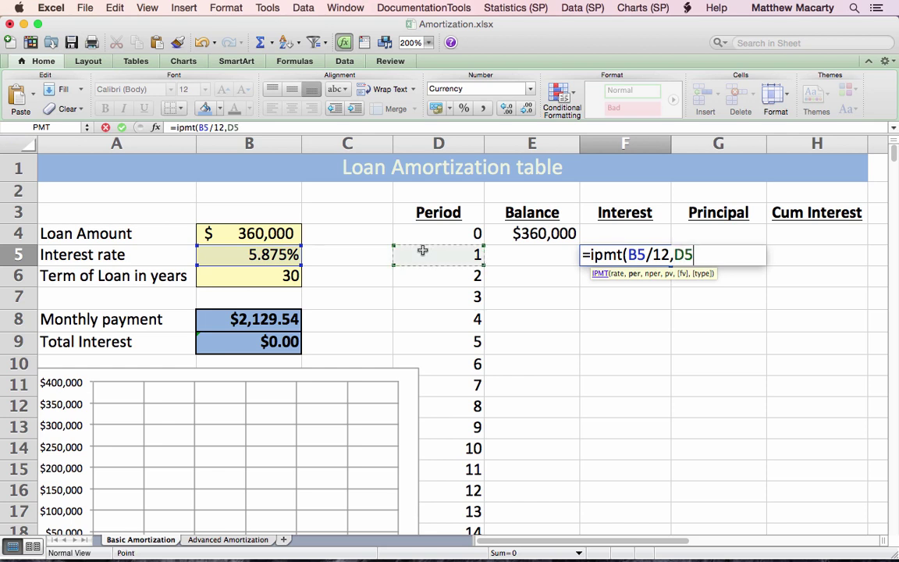
{"action": "type", "text": ","}
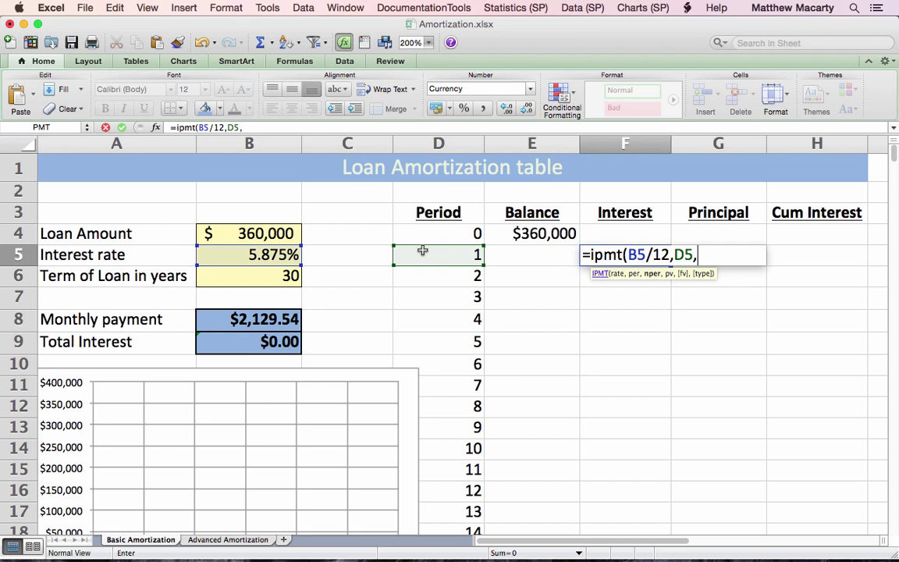
{"action": "left_click", "coordinate": [277, 276]}
{"action": "type", "text": "*12"}
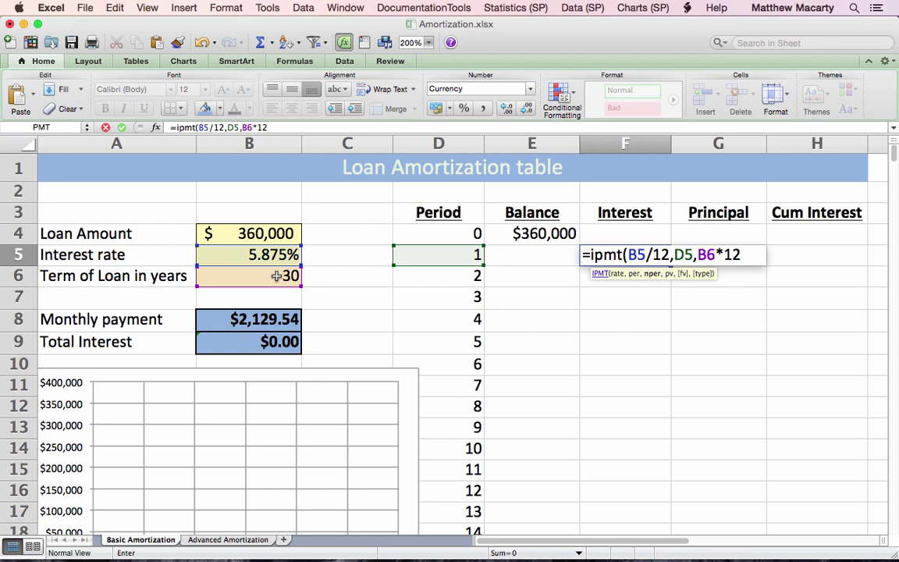
{"action": "type", "text": "-"}
{"action": "key", "text": "BackSpace"}
{"action": "type", "text": ",-"}
{"action": "left_click", "coordinate": [516, 234]}
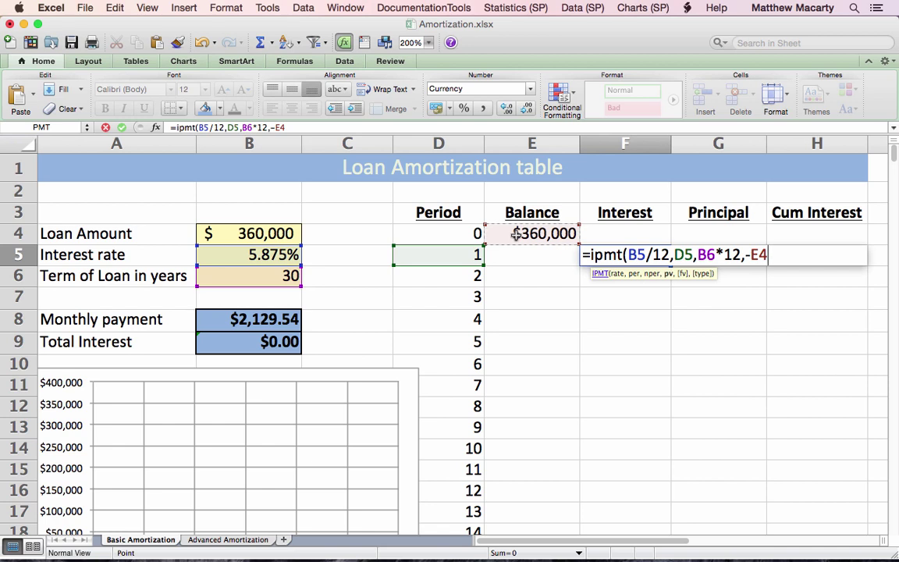
{"action": "type", "text": ")"}
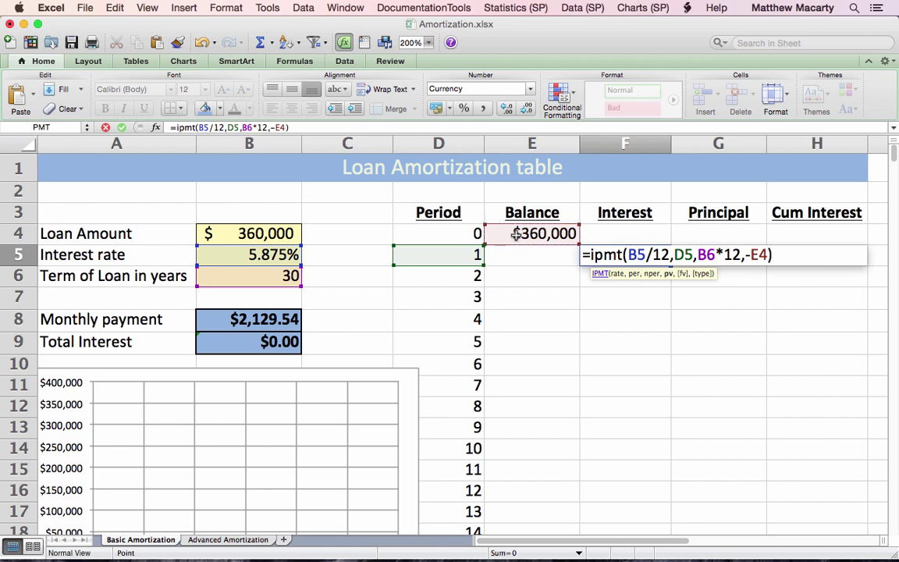
{"action": "key", "text": "Return"}
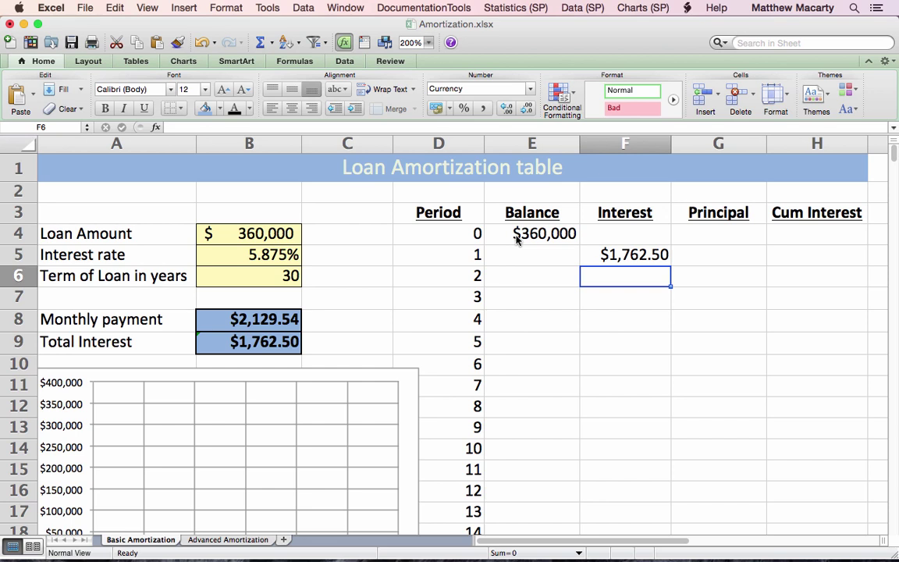
Make the rate, term and balance references in the F5 interest formula absolute as $B$5, $B$6 and $E$4, leaving D5 relative
{"action": "key", "text": "Up"}
{"action": "key", "text": "F2"}
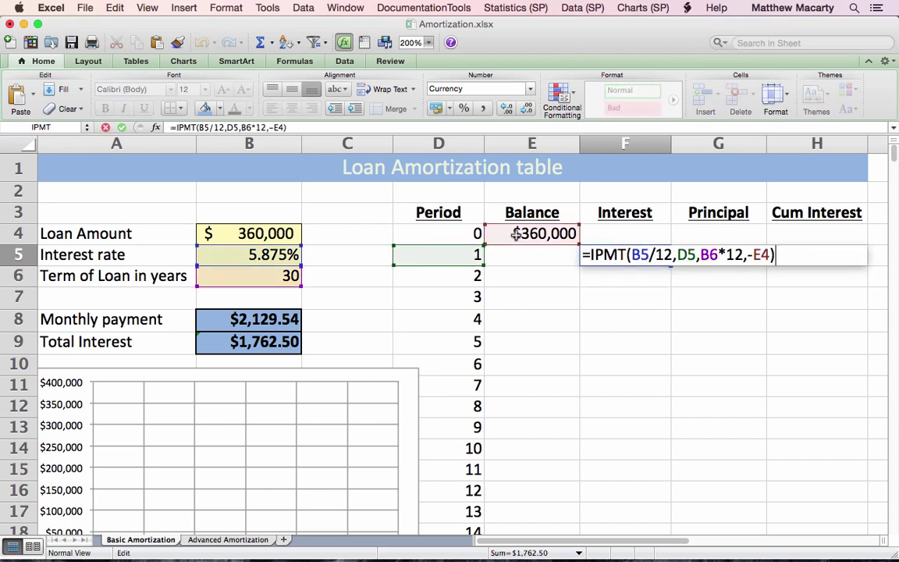
{"action": "left_click", "coordinate": [639, 256]}
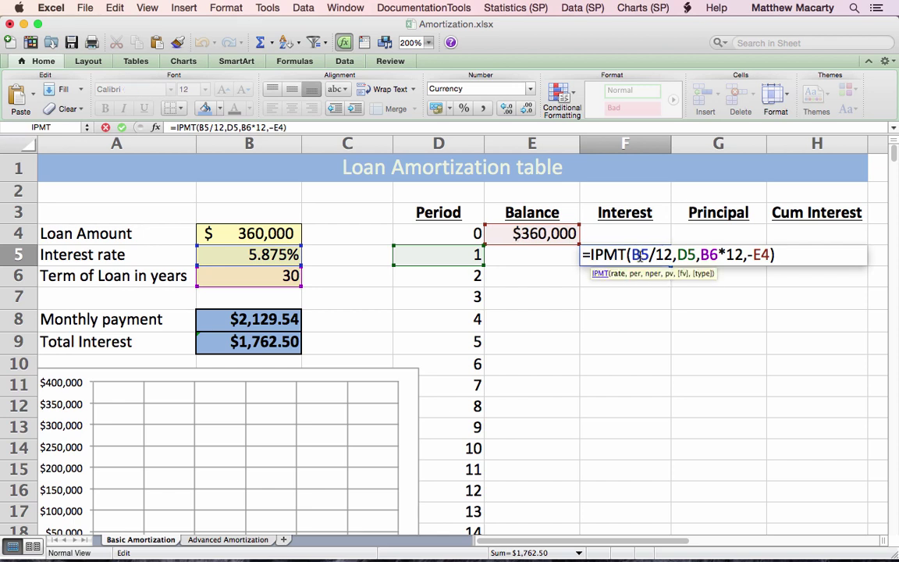
{"action": "key", "text": "super+t"}
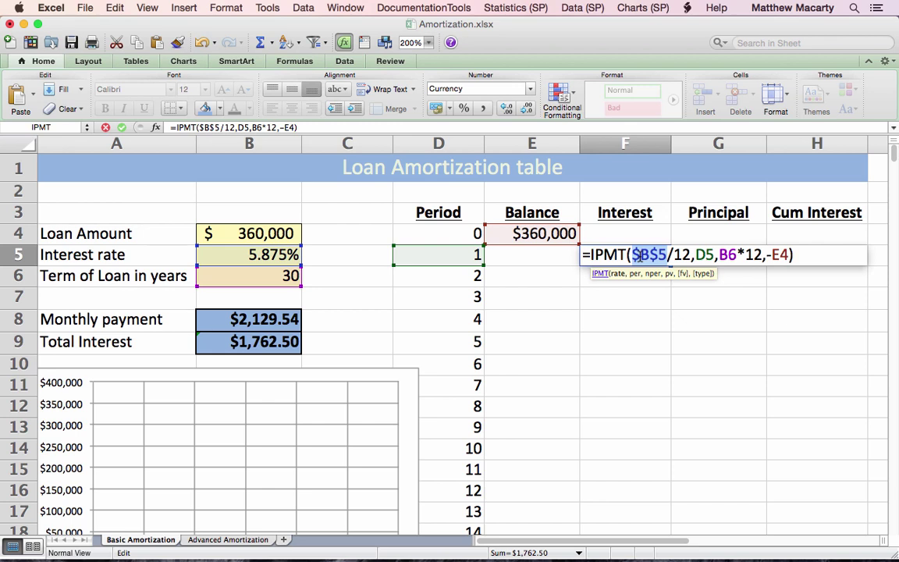
{"action": "left_click", "coordinate": [728, 255]}
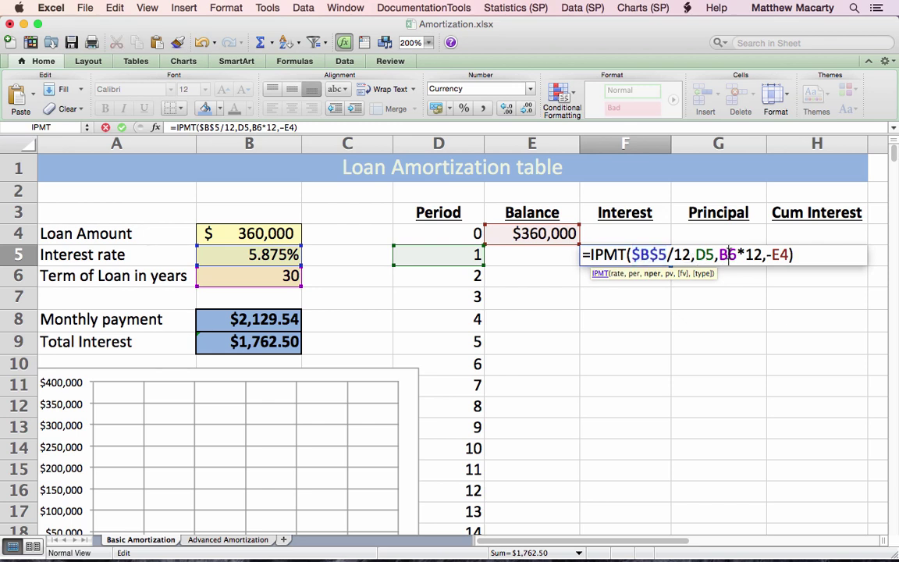
{"action": "key", "text": "super+t"}
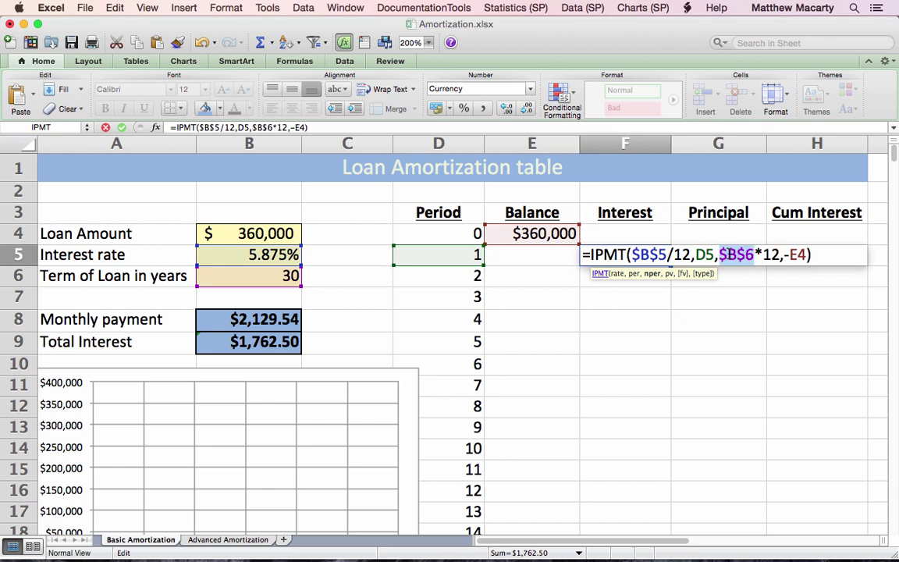
{"action": "left_click", "coordinate": [798, 254]}
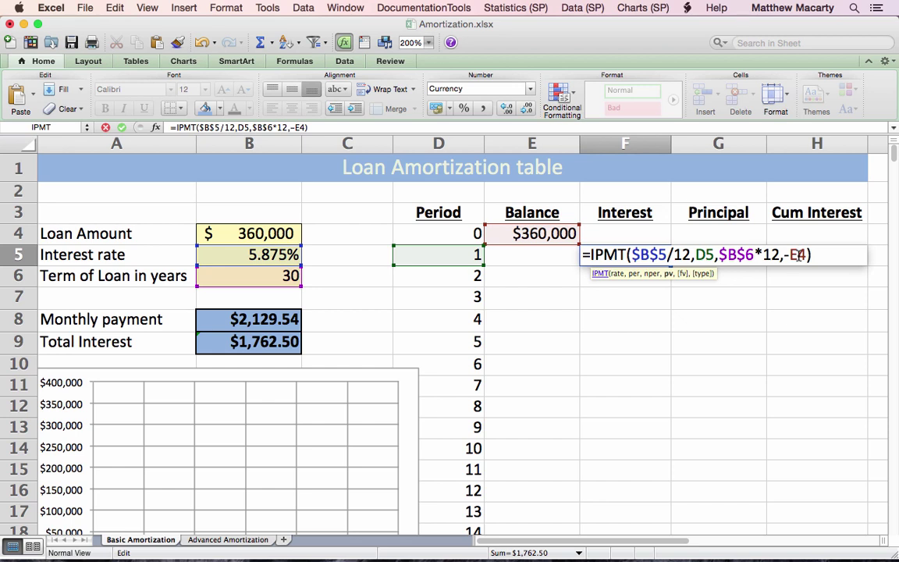
{"action": "key", "text": "super+t"}
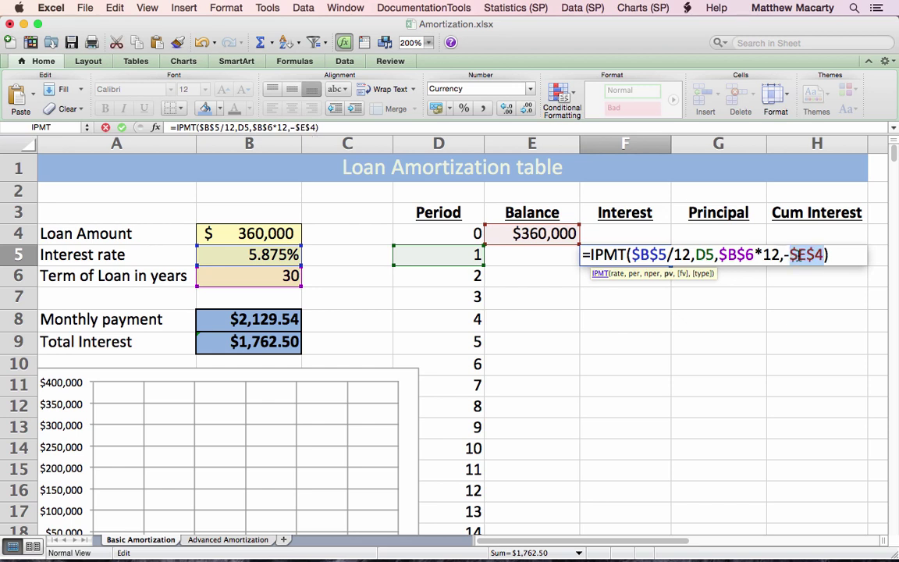
{"action": "key", "text": "Return"}
Calculate the period 1 principal in cell G5 with the formula =PPMT($B$5/12,D5,$B$6*12,-$E$4)
{"action": "key", "text": "Up"}
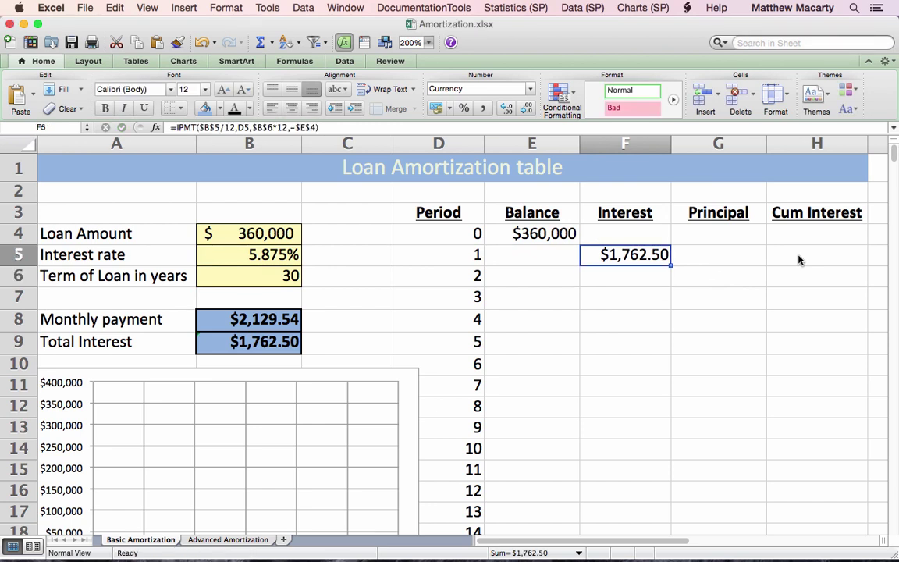
{"action": "key", "text": "Right"}
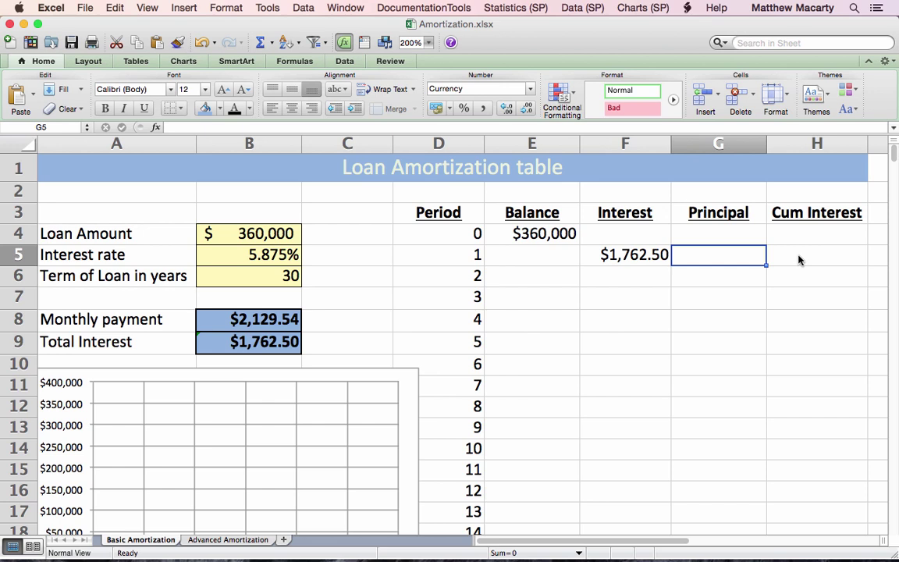
{"action": "type", "text": "="}
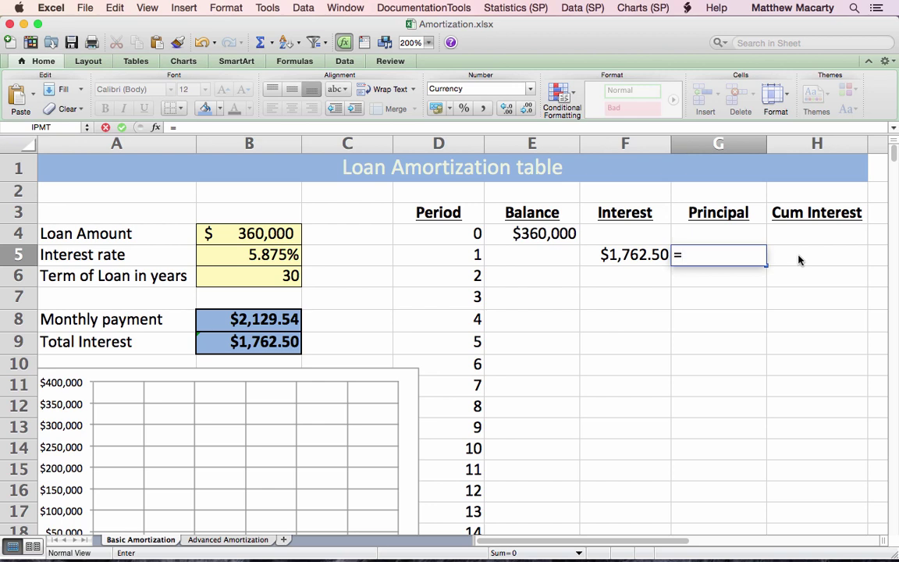
{"action": "type", "text": "=pp"}
{"action": "key", "text": "BackSpace"}
{"action": "key", "text": "BackSpace"}
{"action": "key", "text": "BackSpace"}
{"action": "type", "text": "pm"}
{"action": "key", "text": "BackSpace"}
{"action": "key", "text": "BackSpace"}
{"action": "key", "text": "BackSpace"}
{"action": "type", "text": "ppmt("}
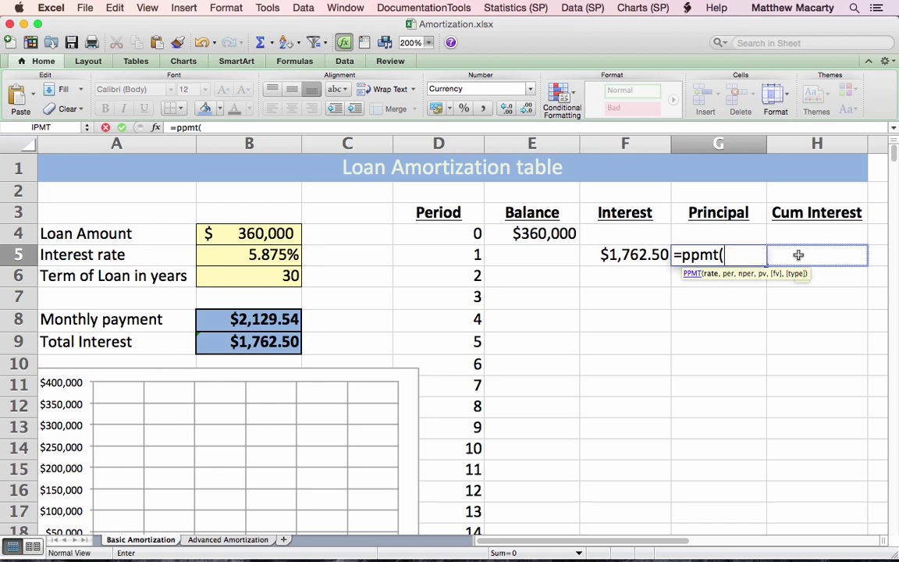
{"action": "left_click", "coordinate": [253, 255]}
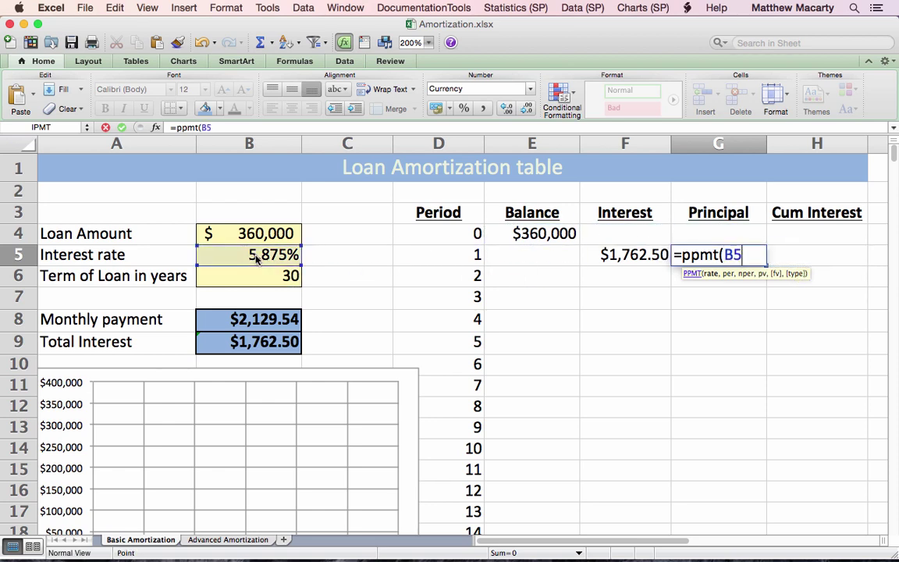
{"action": "key", "text": "super+t"}
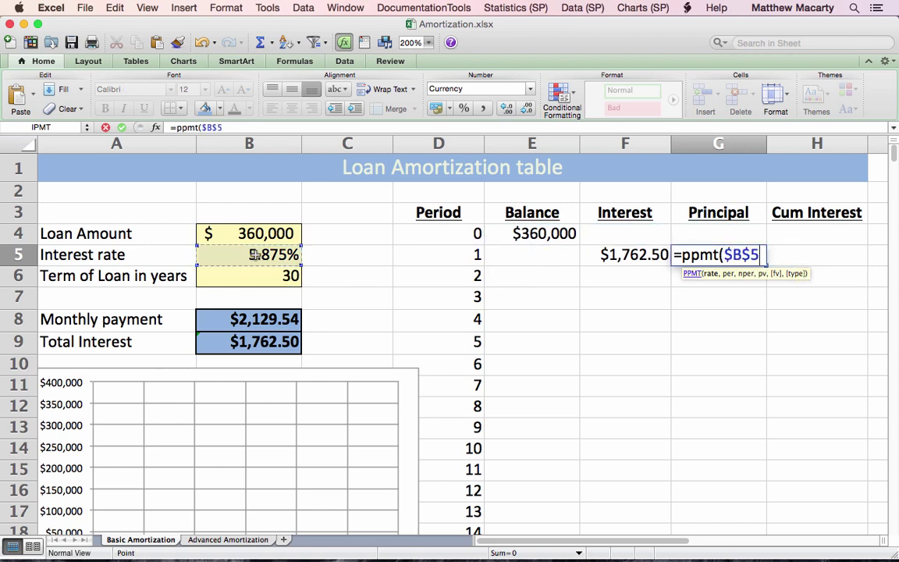
{"action": "type", "text": "/12,"}
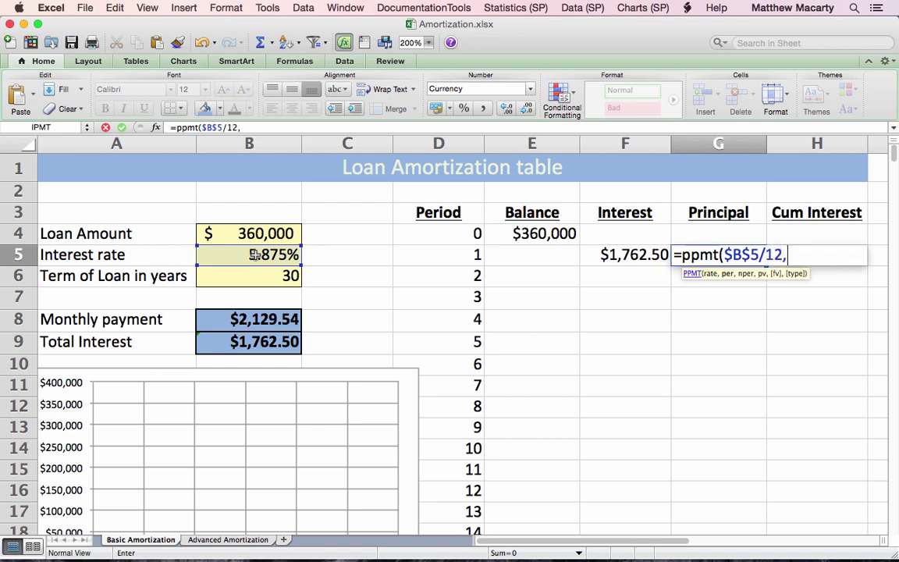
{"action": "left_click", "coordinate": [417, 259]}
{"action": "type", "text": ","}
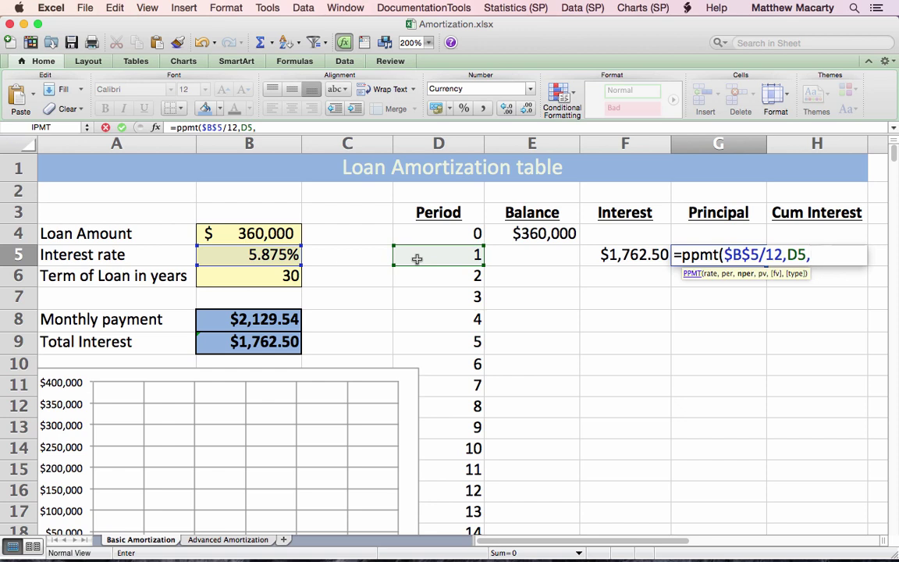
{"action": "left_click", "coordinate": [285, 279]}
{"action": "key", "text": "super+t"}
{"action": "type", "text": "*12,"}
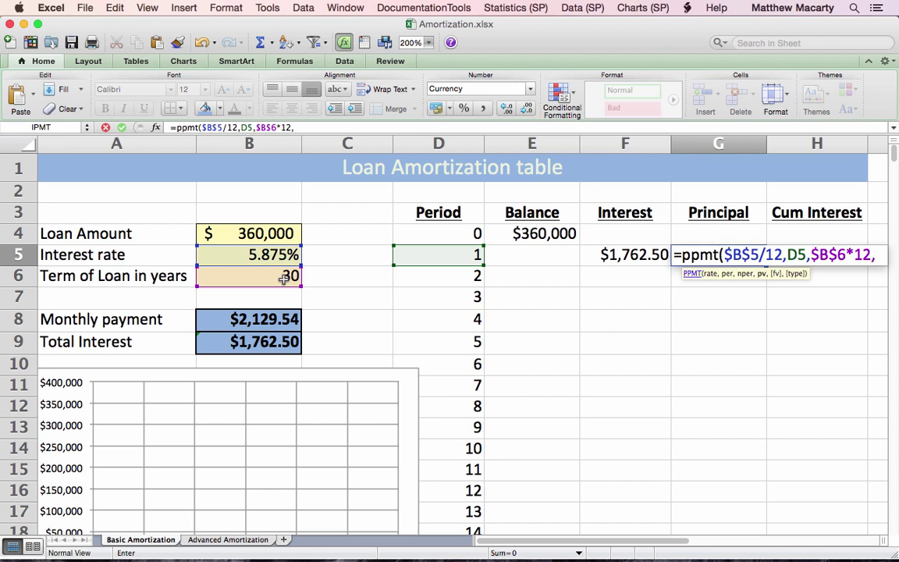
{"action": "type", "text": "-"}
{"action": "left_click", "coordinate": [505, 234]}
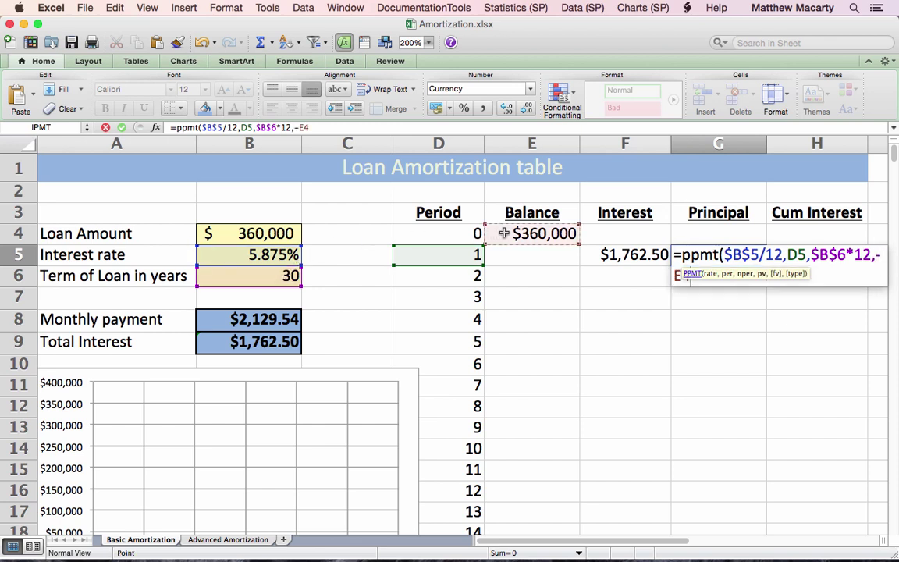
{"action": "key", "text": "F4"}
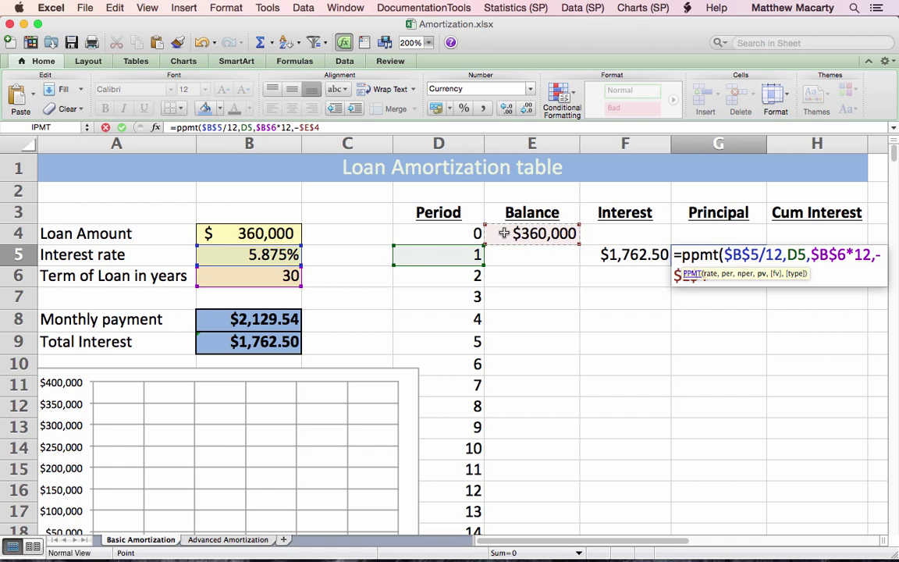
{"action": "type", "text": ")"}
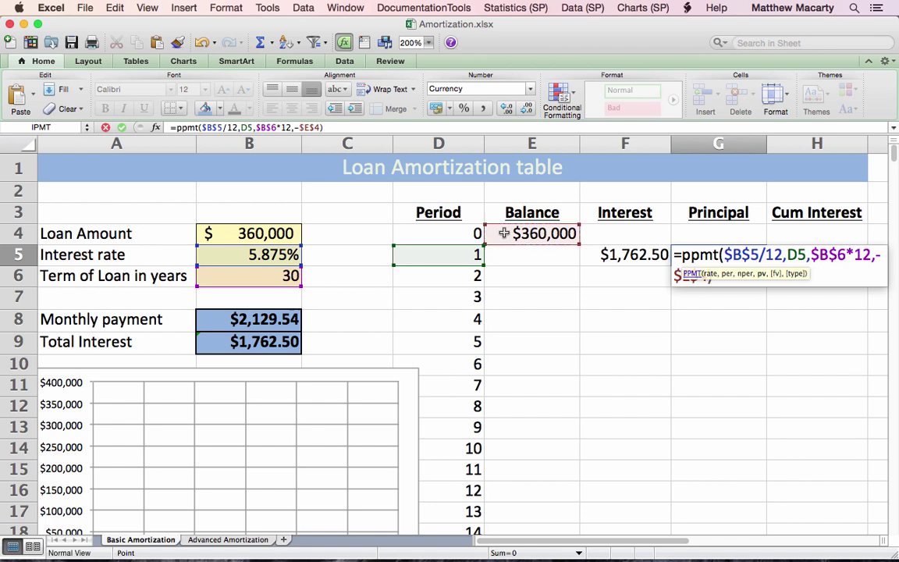
{"action": "key", "text": "Return"}
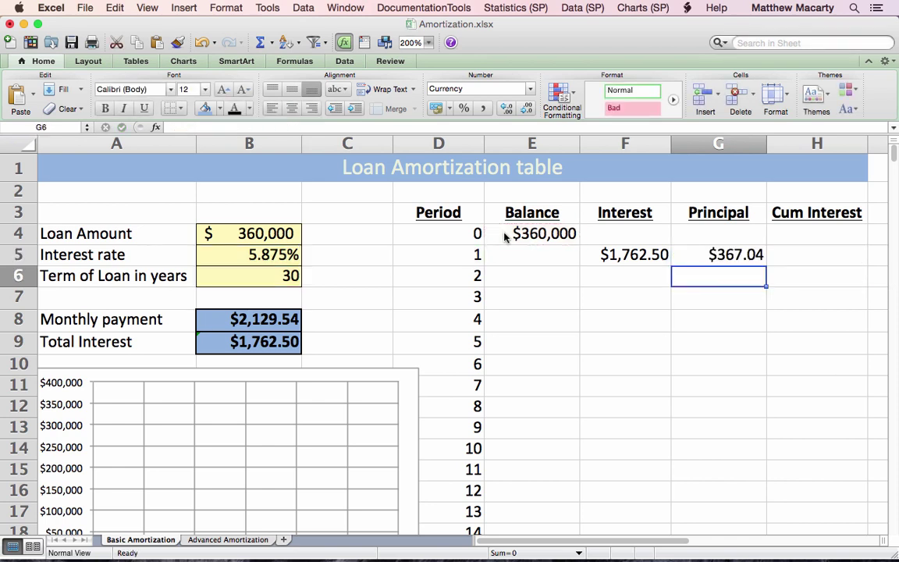
Calculate the period 1 balance in cell E5 by subtracting the principal from the previous balance with =E4-G5
{"action": "key", "text": "Up"}
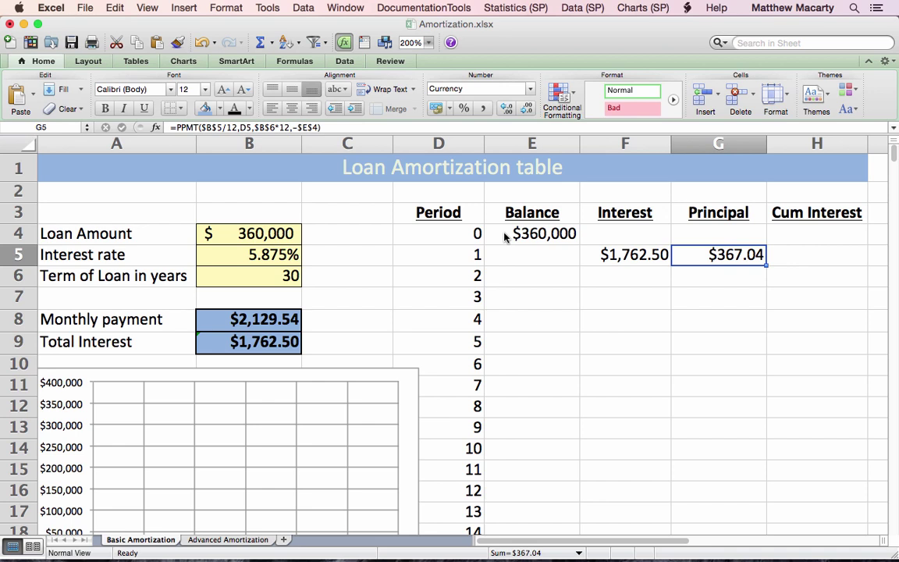
{"action": "key", "text": "Left"}
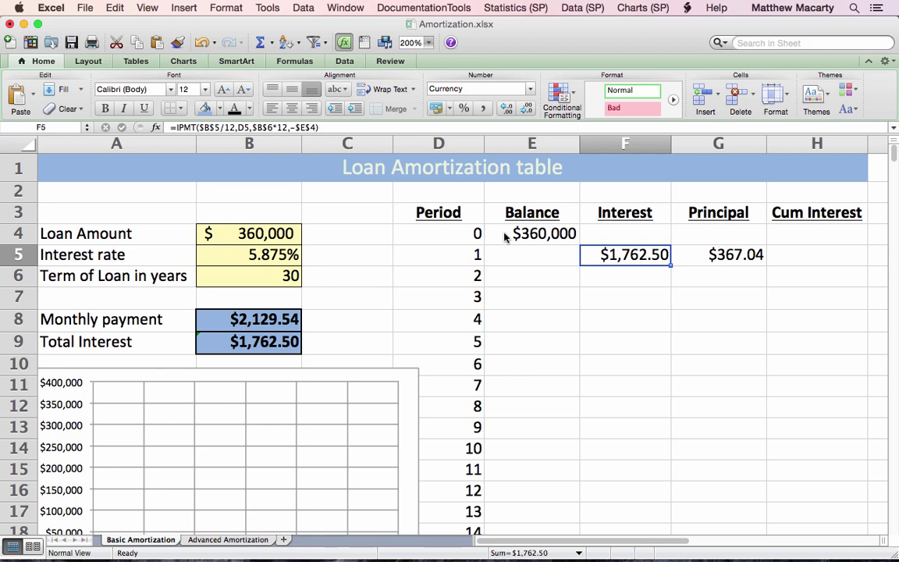
{"action": "left_click", "coordinate": [545, 259]}
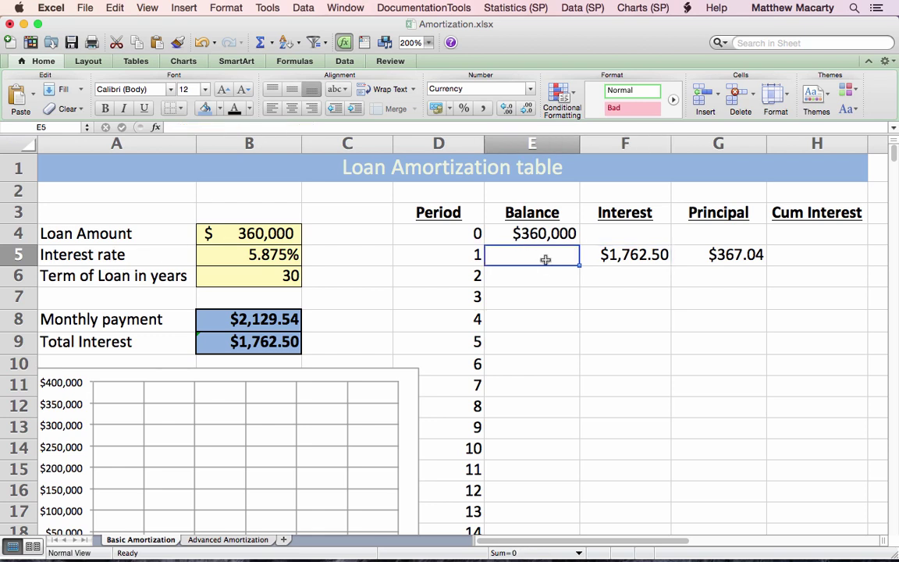
{"action": "type", "text": "="}
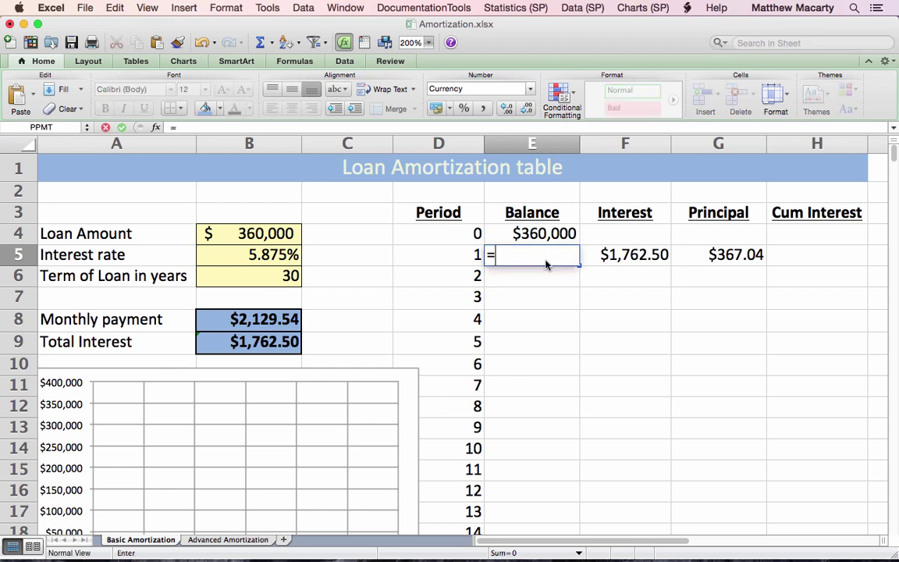
{"action": "key", "text": "Up"}
{"action": "type", "text": "-"}
{"action": "left_click", "coordinate": [699, 261]}
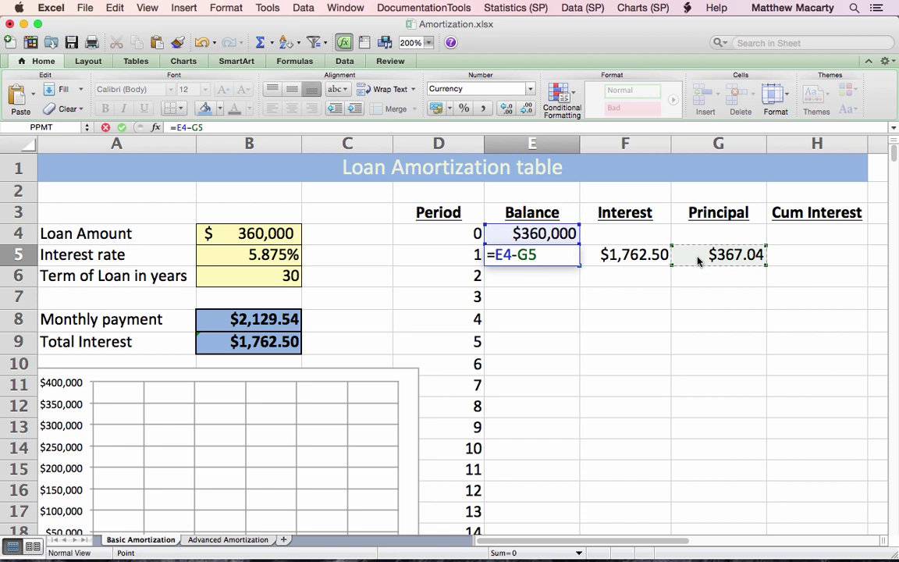
{"action": "key", "text": "Return"}
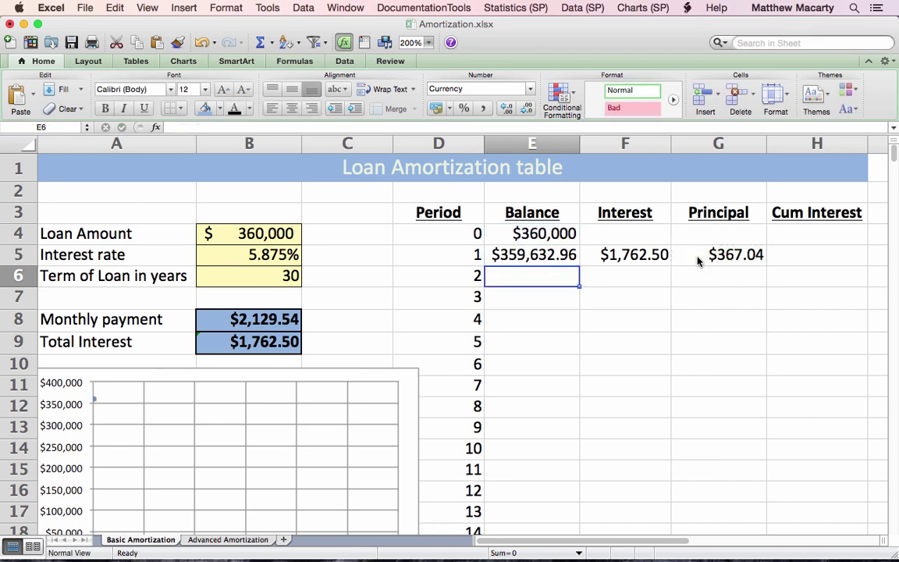
Fill the period 1 balance, interest and principal formulas in E5:G5 down through period 360
{"action": "key", "text": "Up"}
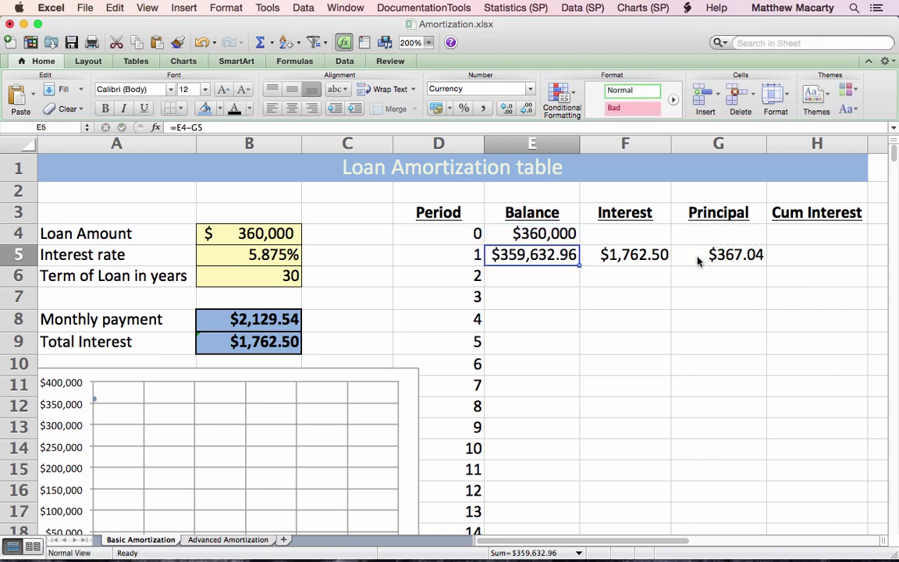
{"action": "key", "text": "shift+Right"}
{"action": "key", "text": "shift+Right"}
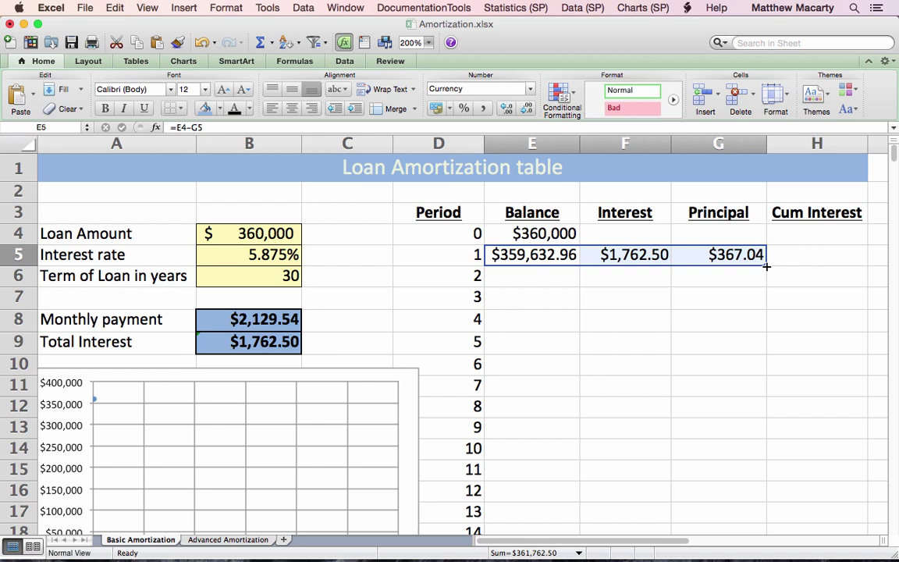
{"action": "double_click", "coordinate": [766, 266]}
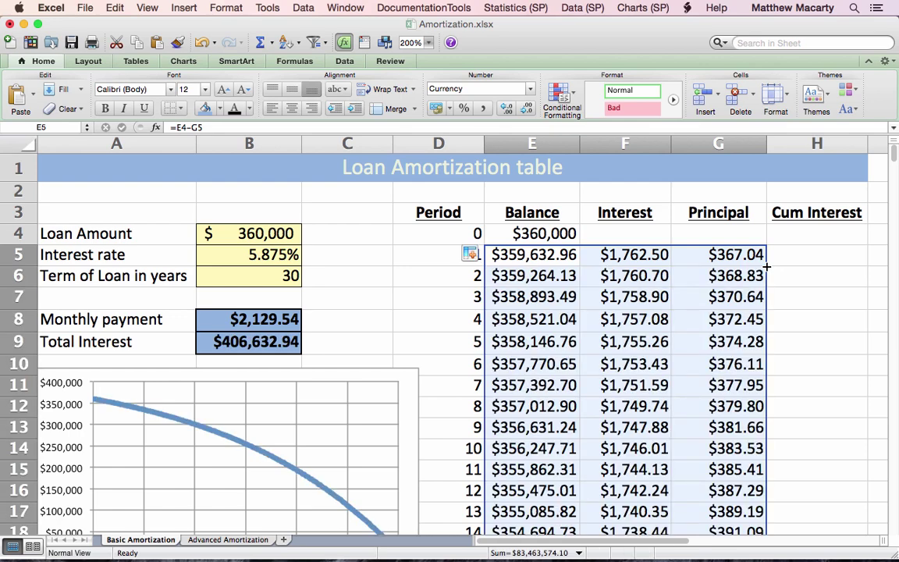
Examine the Balance curve in the chart and the last rows of the amortization table around period 360
{"action": "scroll", "coordinate": [629, 312], "scroll_direction": "down", "scroll_amount": 5}
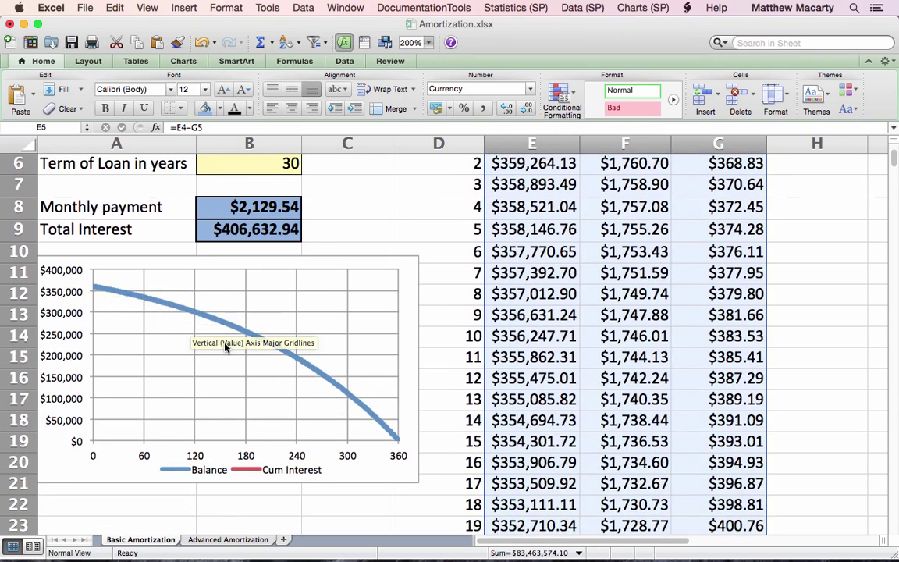
{"action": "mouse_move", "coordinate": [396, 445]}
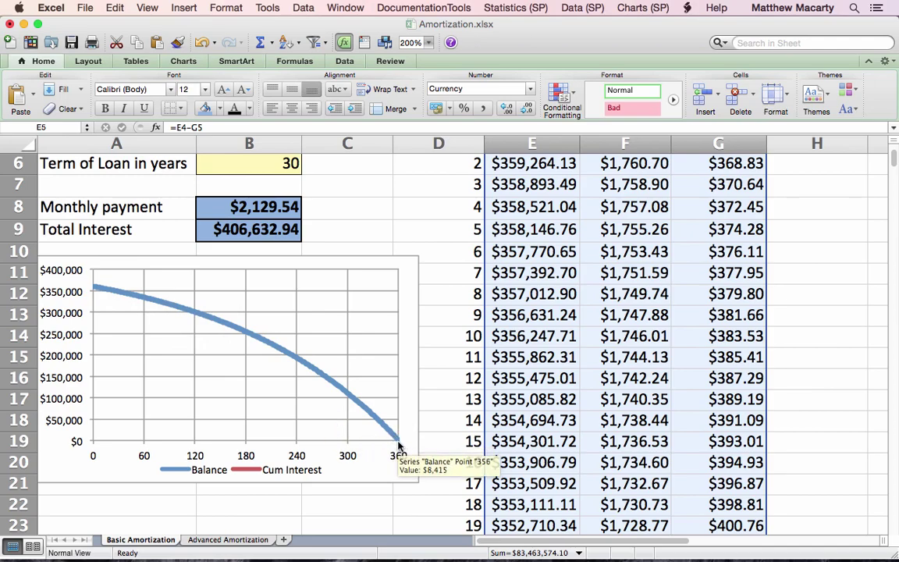
{"action": "scroll", "coordinate": [593, 447], "scroll_direction": "down", "scroll_amount": 20}
{"action": "scroll", "coordinate": [656, 495], "scroll_direction": "down", "scroll_amount": 20}
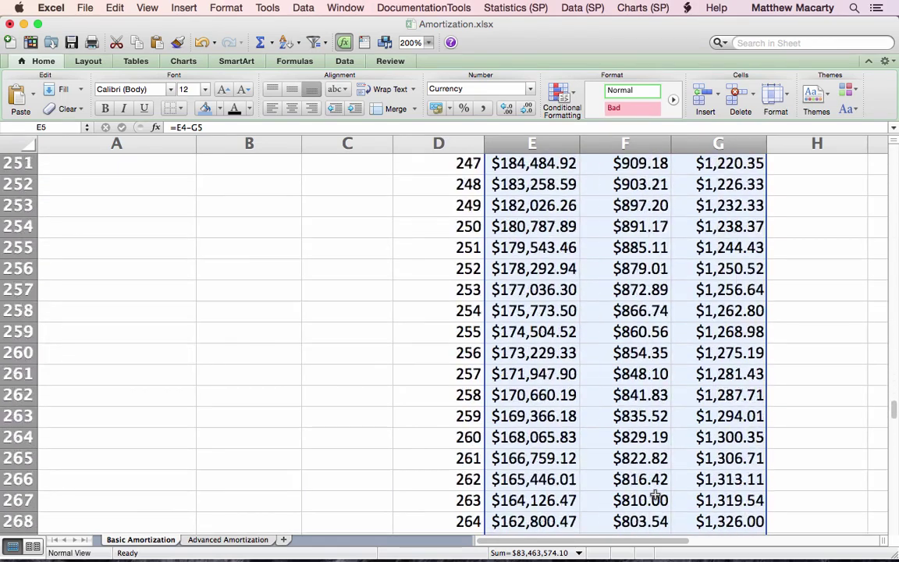
{"action": "scroll", "coordinate": [656, 494], "scroll_direction": "down", "scroll_amount": 3}
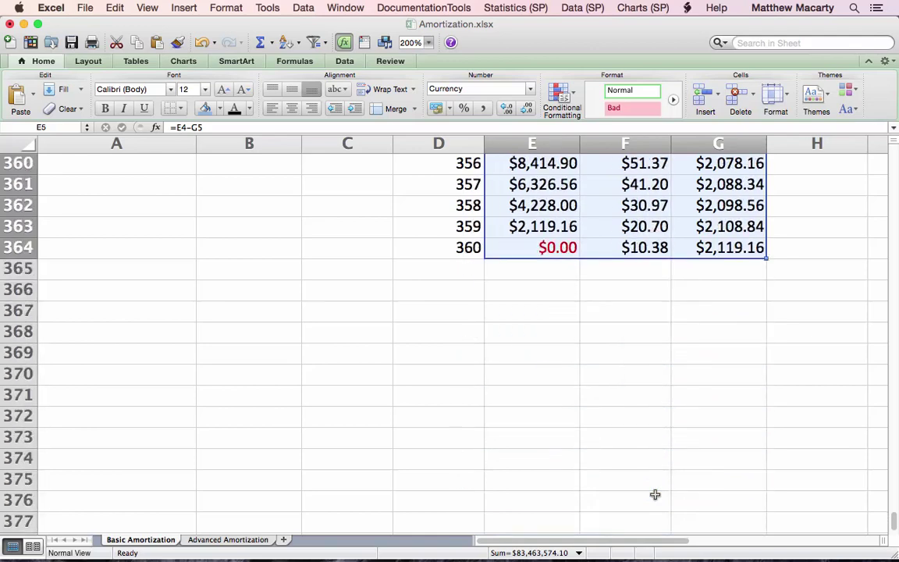
{"action": "scroll", "coordinate": [652, 492], "scroll_direction": "up", "scroll_amount": 1}
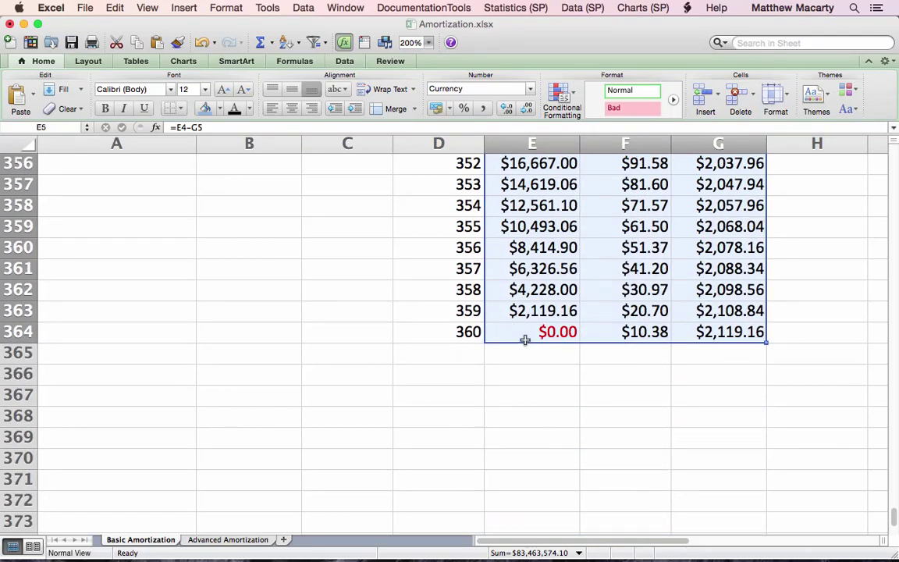
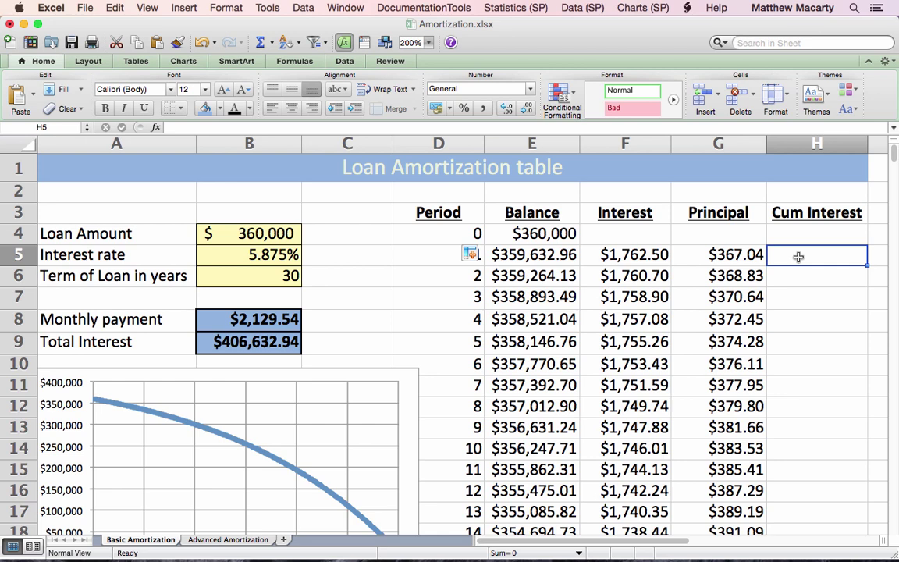
Calculate the period 1 cumulative interest in cell H5 with the formula =SUM(F5:F5)
{"action": "type", "text": "=sum("}
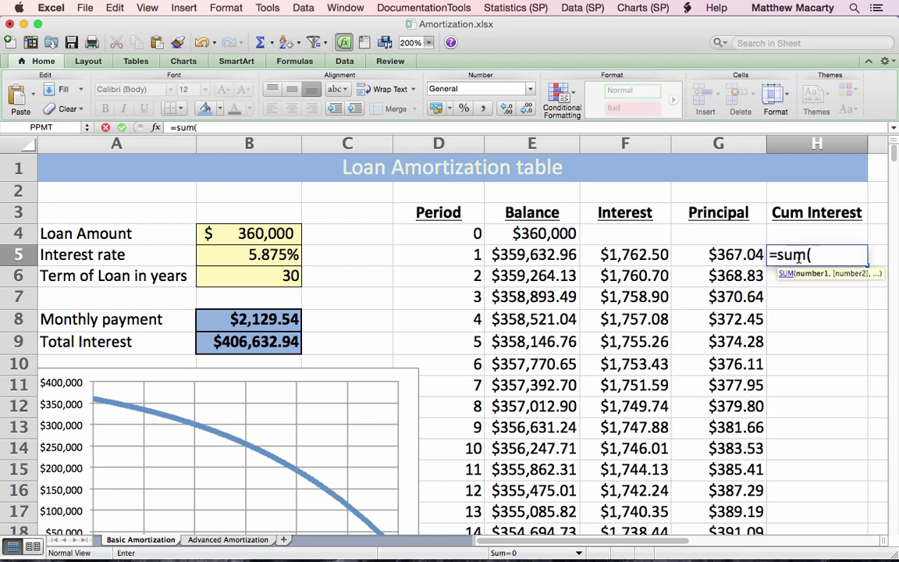
{"action": "key", "text": "Left"}
{"action": "key", "text": "Left"}
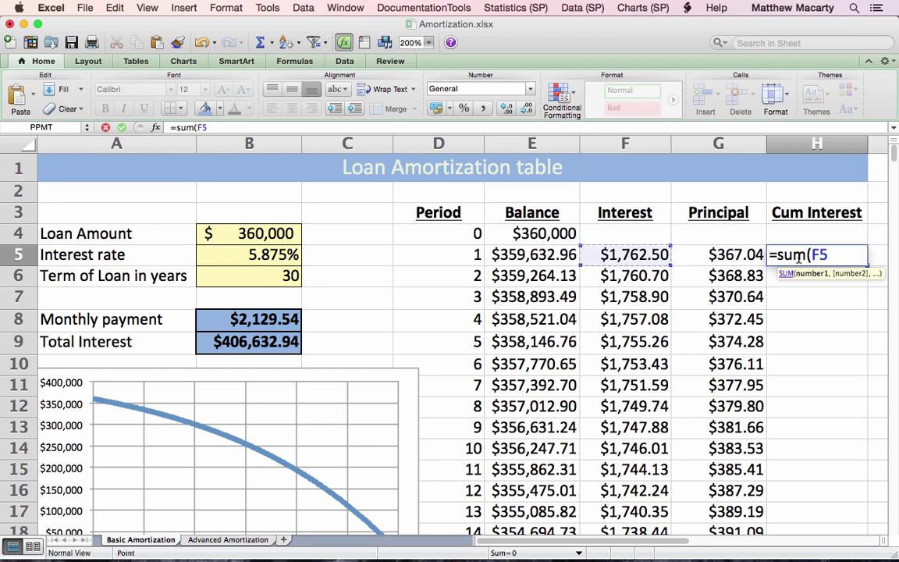
{"action": "key", "text": "F8"}
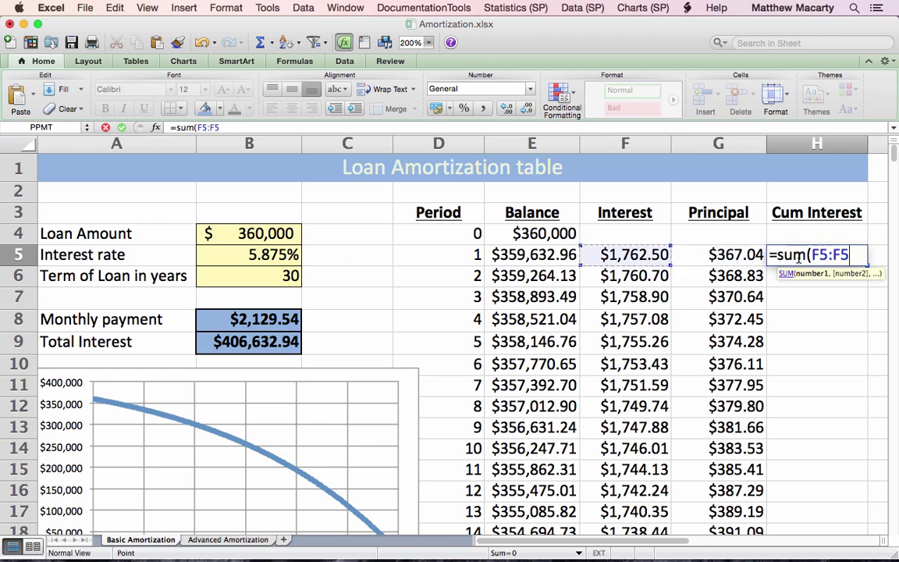
{"action": "type", "text": ")"}
{"action": "key", "text": "Return"}
Anchor the start of the sum range in H5 as =SUM($F$5:F5) and fill the formula down the Cum Interest column
{"action": "left_click", "coordinate": [799, 259]}
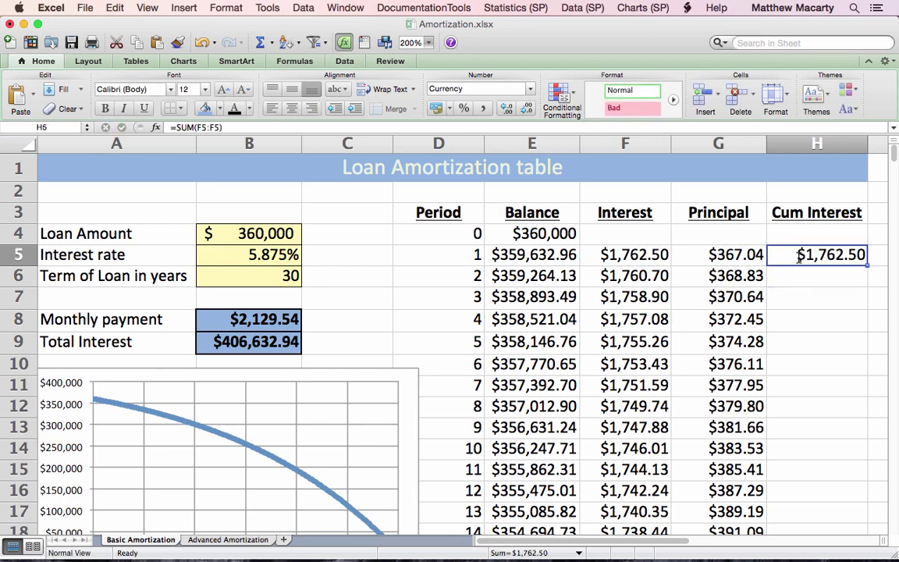
{"action": "double_click", "coordinate": [800, 257]}
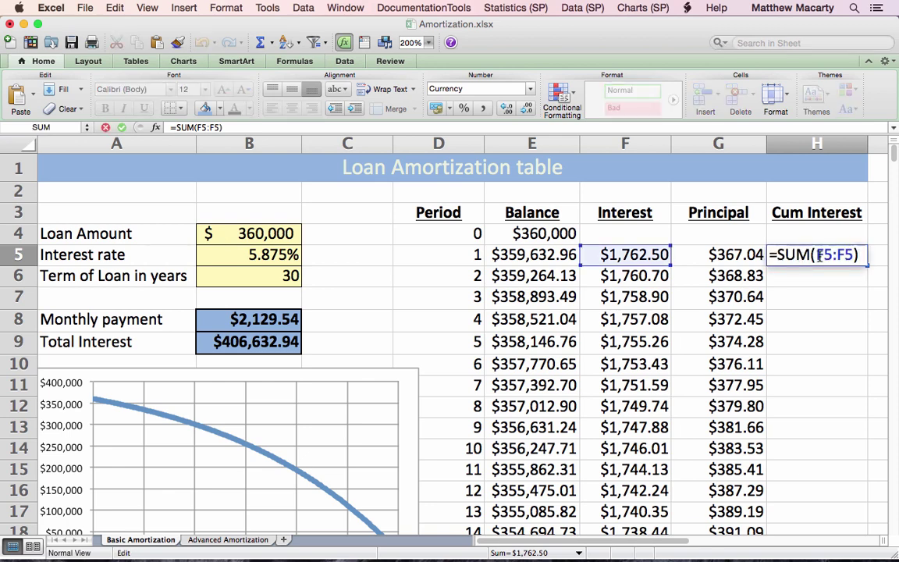
{"action": "left_click", "coordinate": [820, 256]}
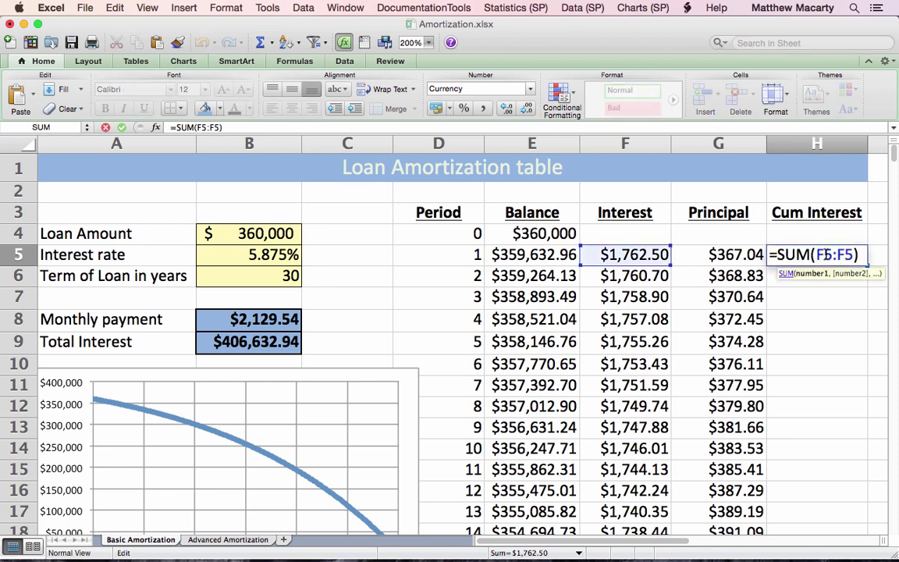
{"action": "key", "text": "super+t"}
{"action": "key", "text": "Return"}
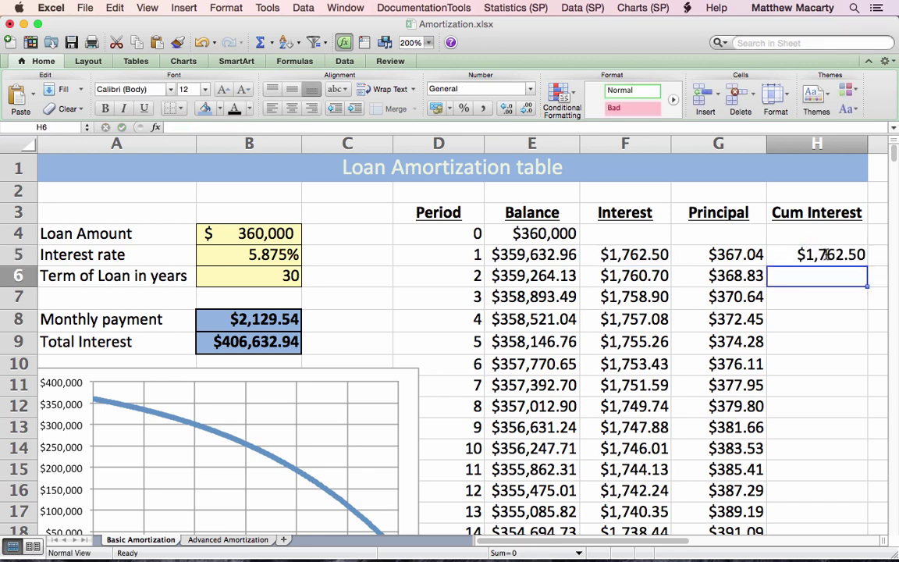
{"action": "key", "text": "Up"}
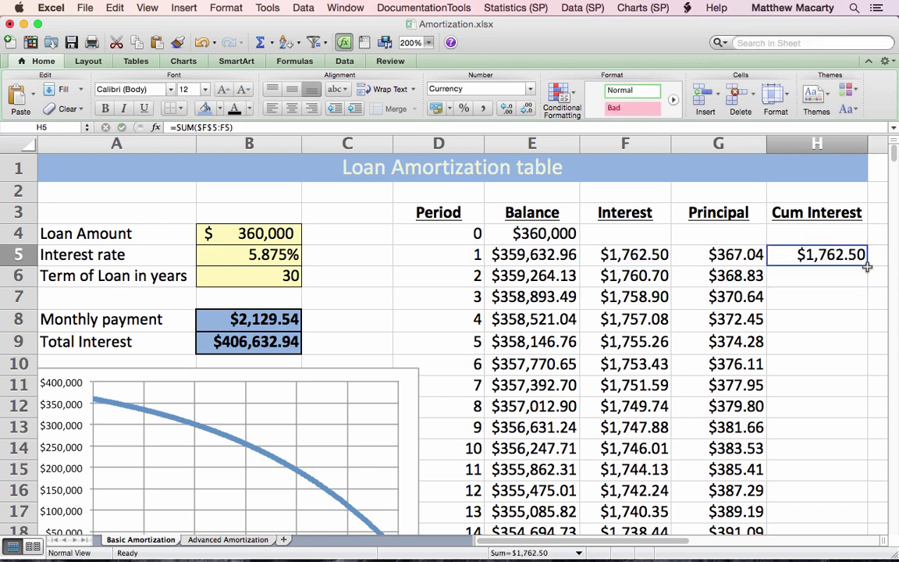
{"action": "double_click", "coordinate": [866, 268]}
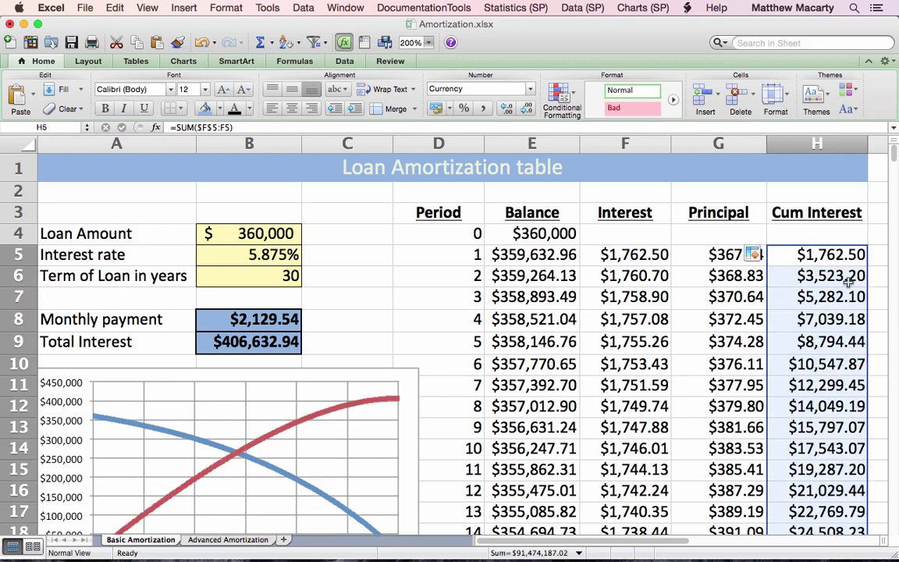
Examine the running-sum formula in H6 and the Balance and Cum Interest curves in the chart
{"action": "left_click", "coordinate": [840, 281]}
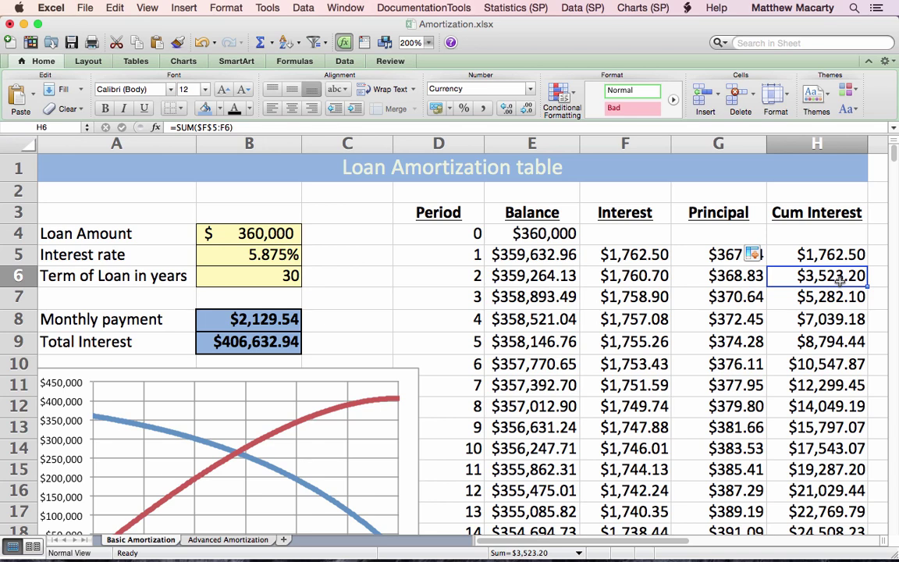
{"action": "double_click", "coordinate": [840, 278]}
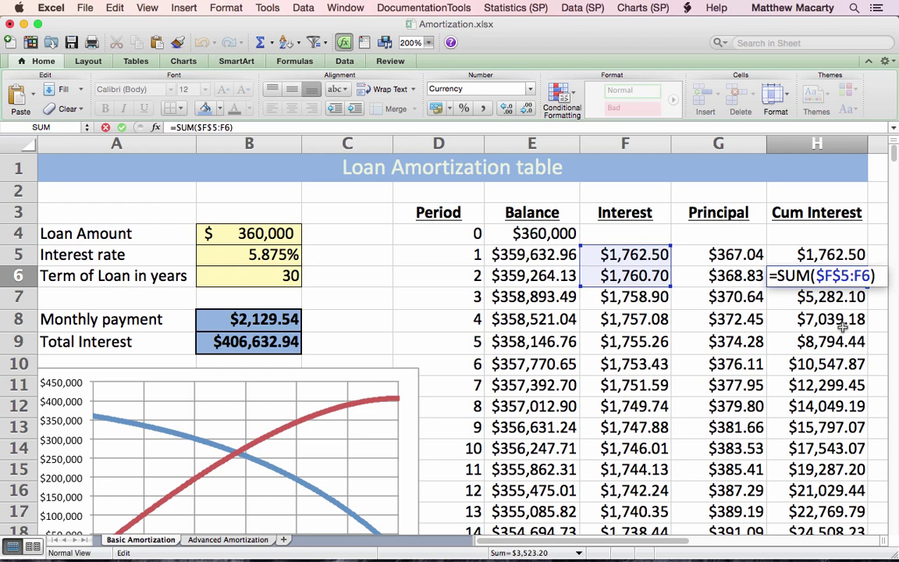
{"action": "scroll", "coordinate": [458, 346], "scroll_direction": "down", "scroll_amount": 5}
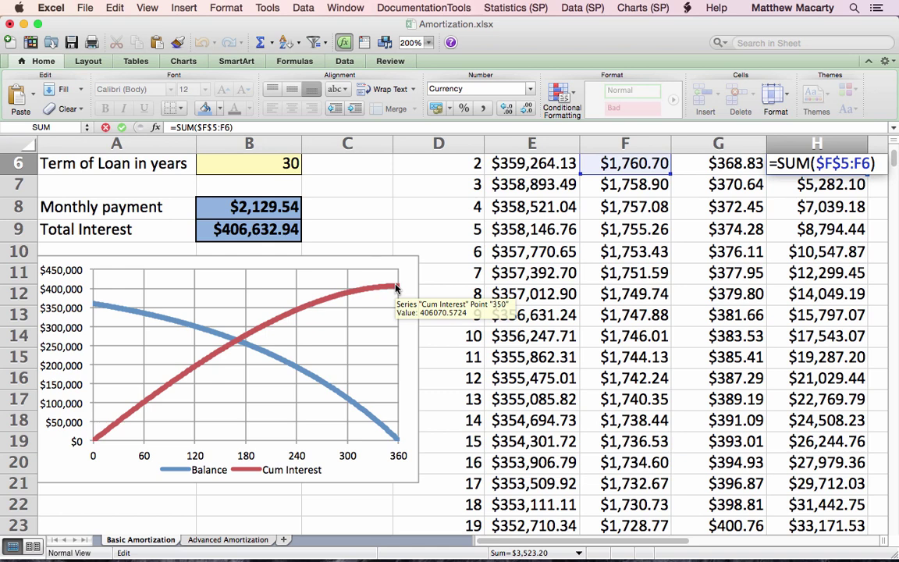
{"action": "left_click", "coordinate": [115, 477]}
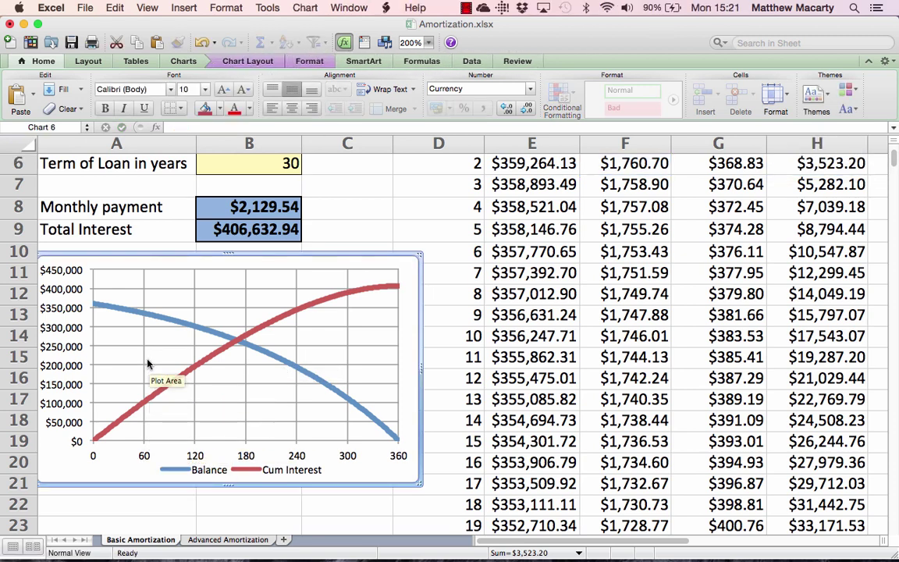
{"action": "mouse_move", "coordinate": [144, 405]}
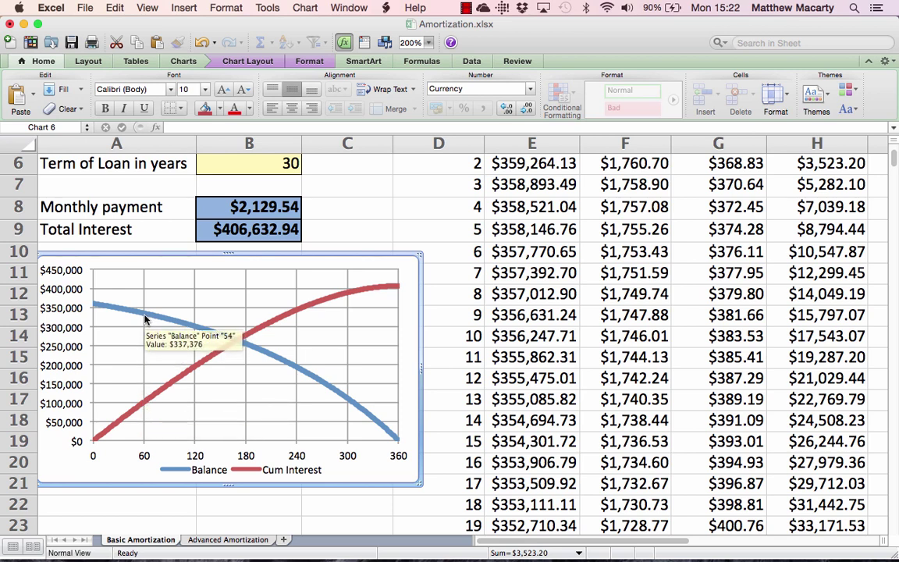
{"action": "mouse_move", "coordinate": [144, 316]}
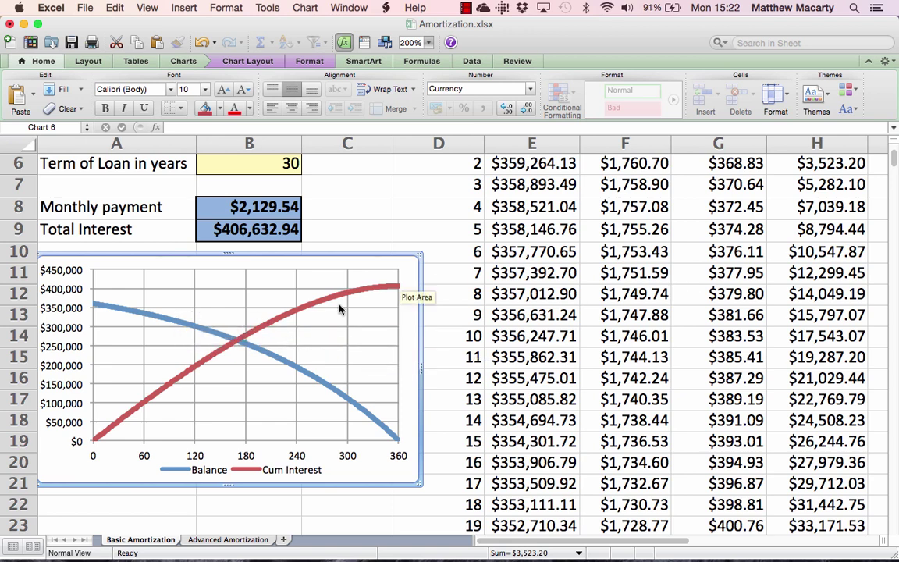
Set the Extra Principal in cell B7 of the Advanced Amortization sheet to 0
{"action": "left_click", "coordinate": [227, 540]}
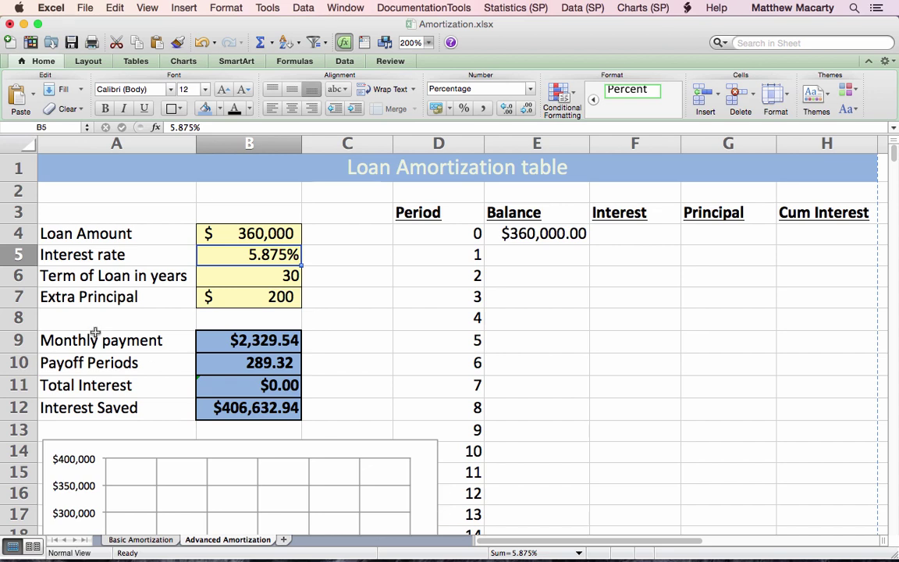
{"action": "left_click", "coordinate": [233, 296]}
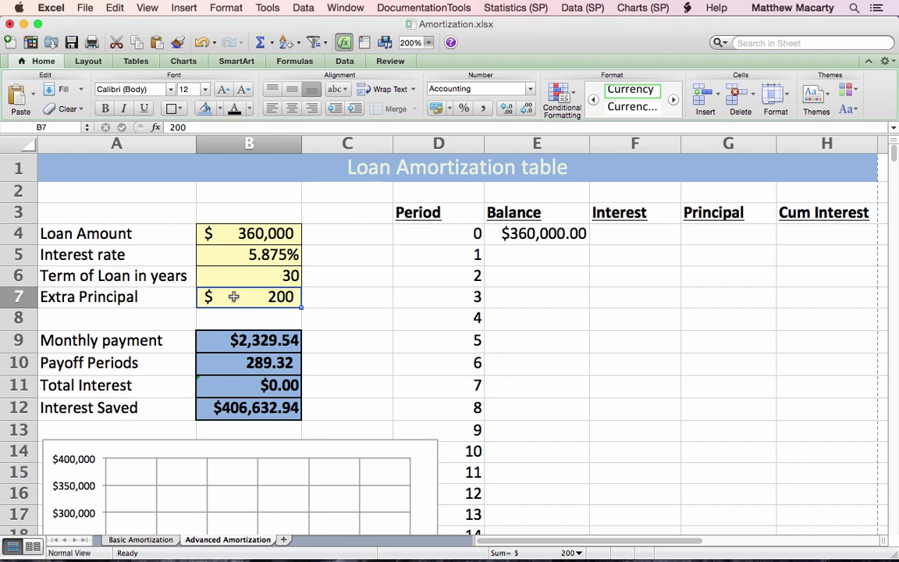
{"action": "type", "text": "0"}
{"action": "key", "text": "Return"}
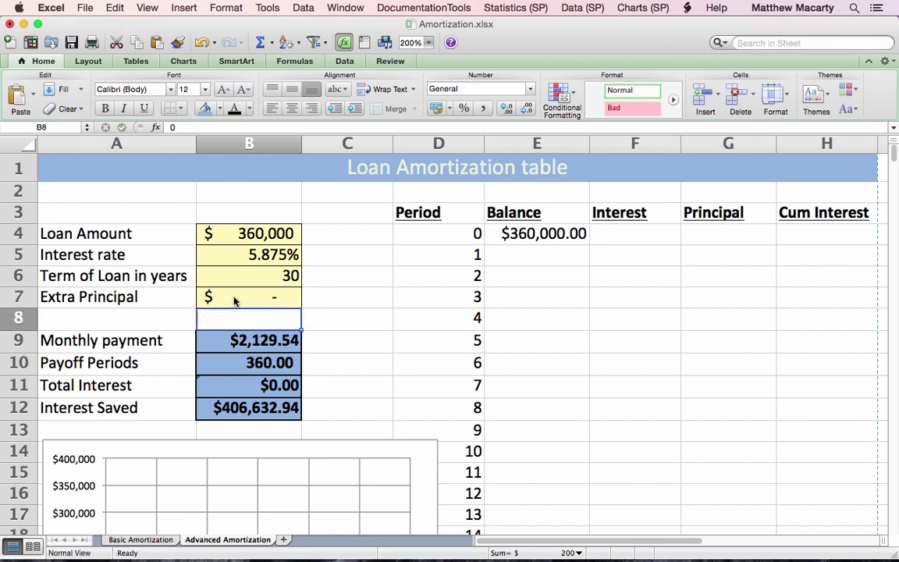
Examine the monthly payment formula in cell B9 and the input cells it references
{"action": "left_click", "coordinate": [247, 348]}
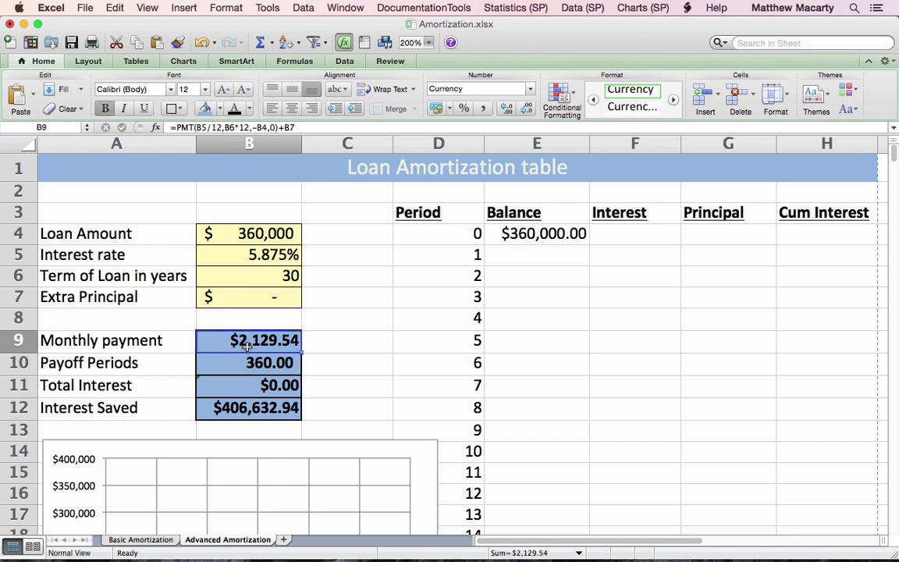
{"action": "double_click", "coordinate": [247, 347]}
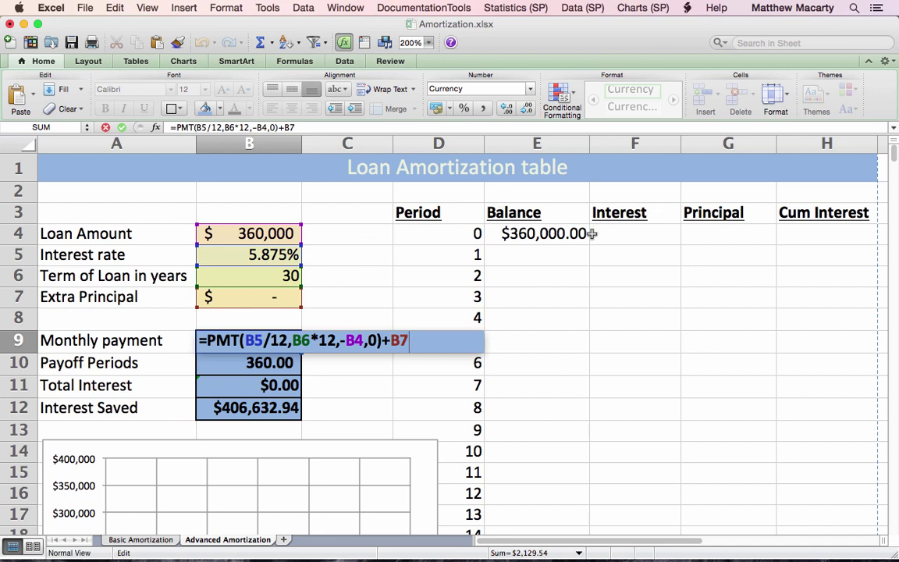
Leave the monthly payment formula unchanged and enter the period 1 interest formula =E4*B5/12 in cell F5
{"action": "left_click", "coordinate": [623, 262]}
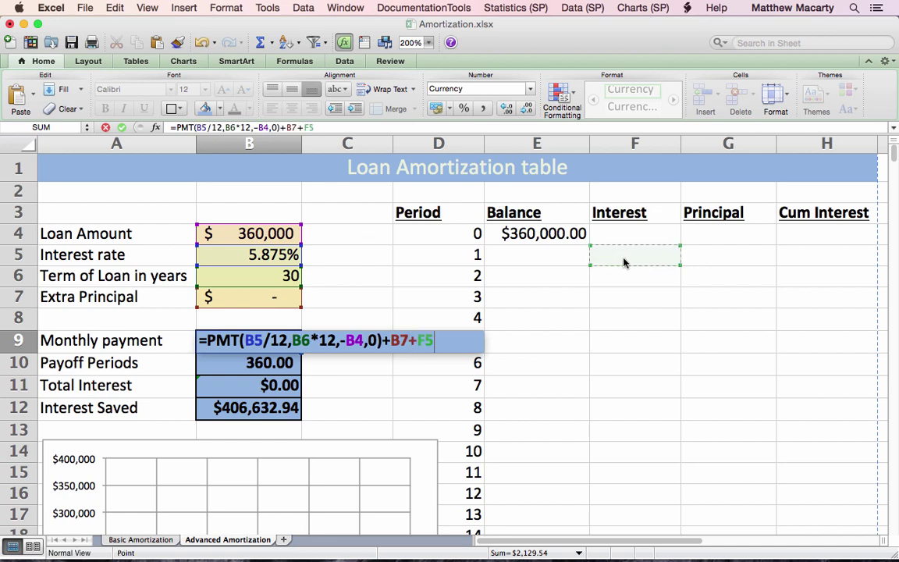
{"action": "key", "text": "Escape"}
{"action": "left_click", "coordinate": [647, 260]}
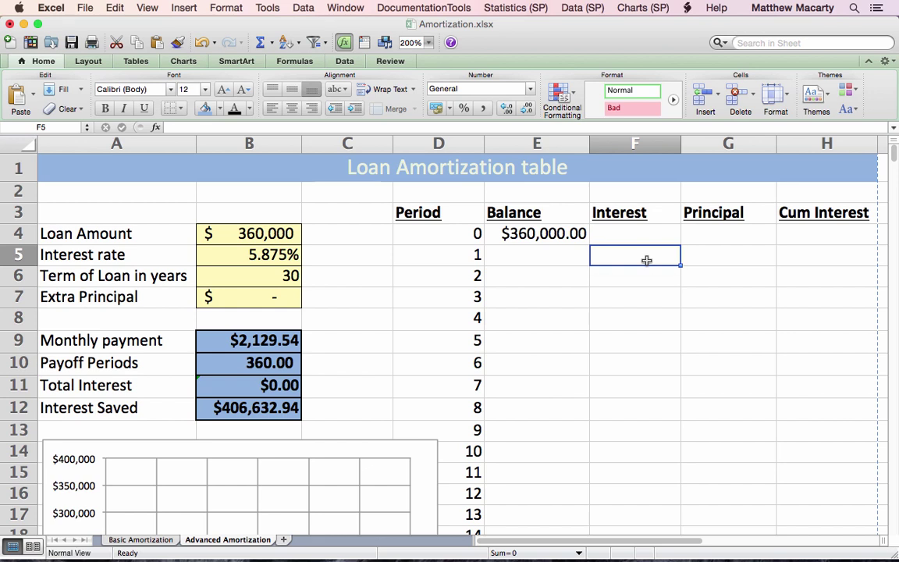
{"action": "type", "text": "="}
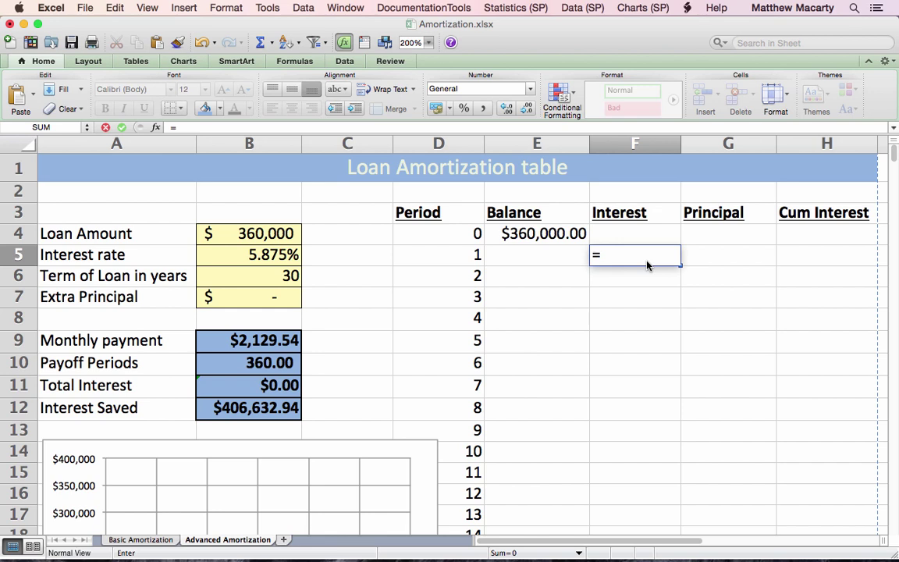
{"action": "key", "text": "Up"}
{"action": "key", "text": "Left"}
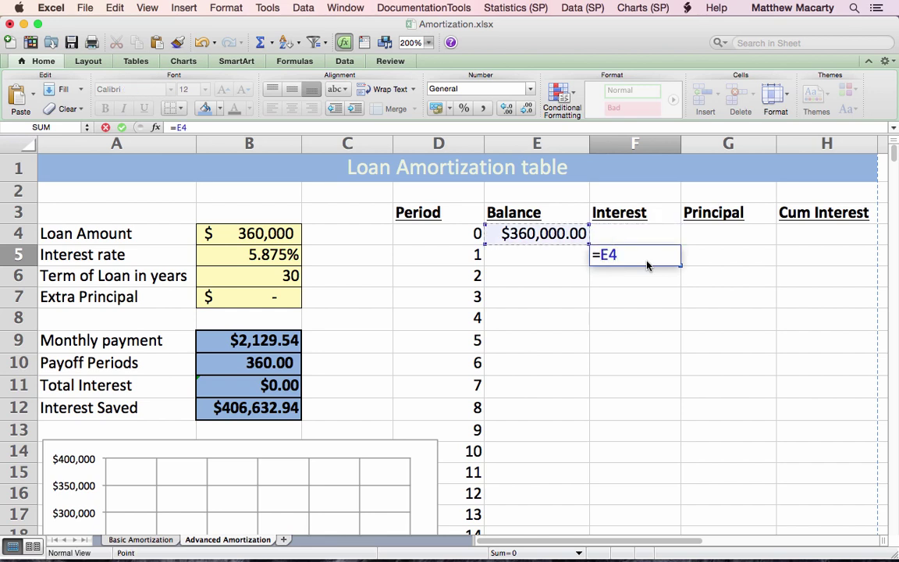
{"action": "type", "text": "*"}
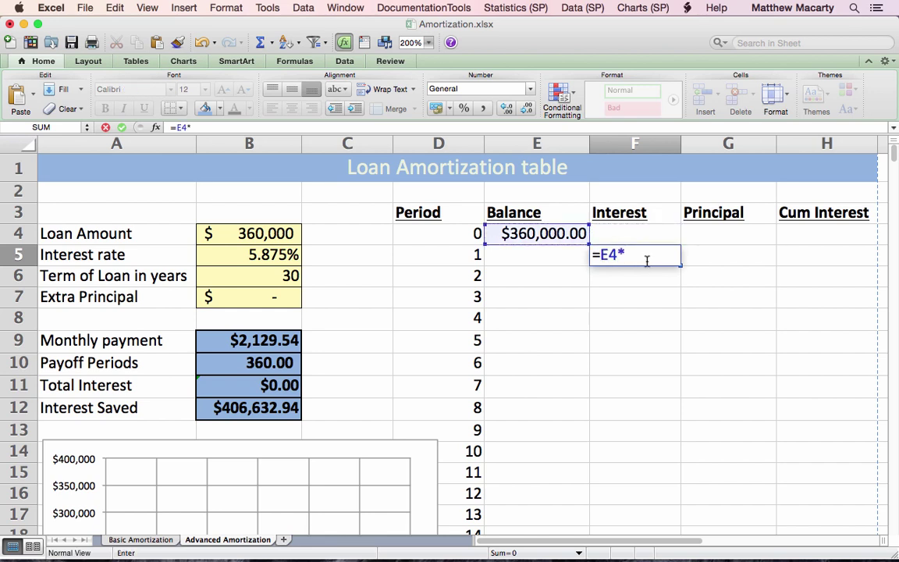
{"action": "left_click", "coordinate": [264, 260]}
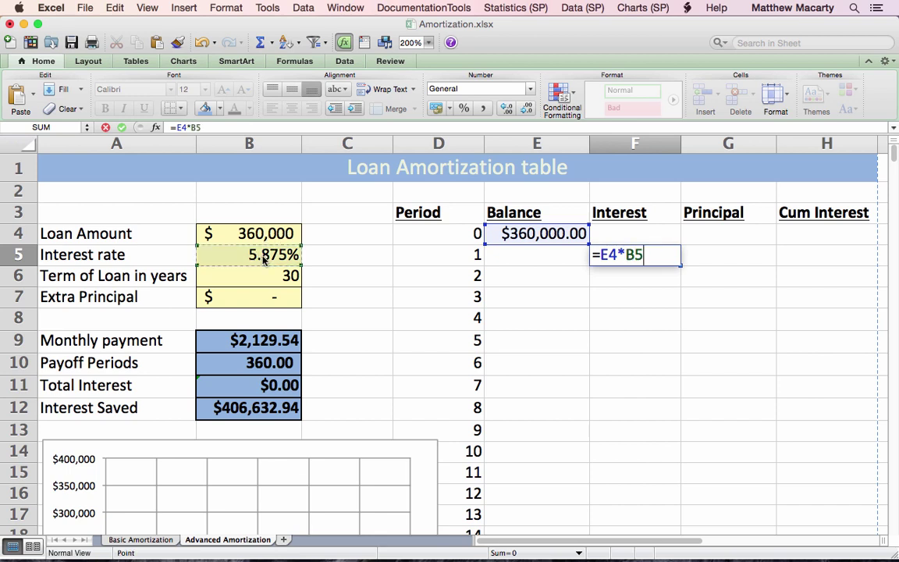
{"action": "type", "text": "/12"}
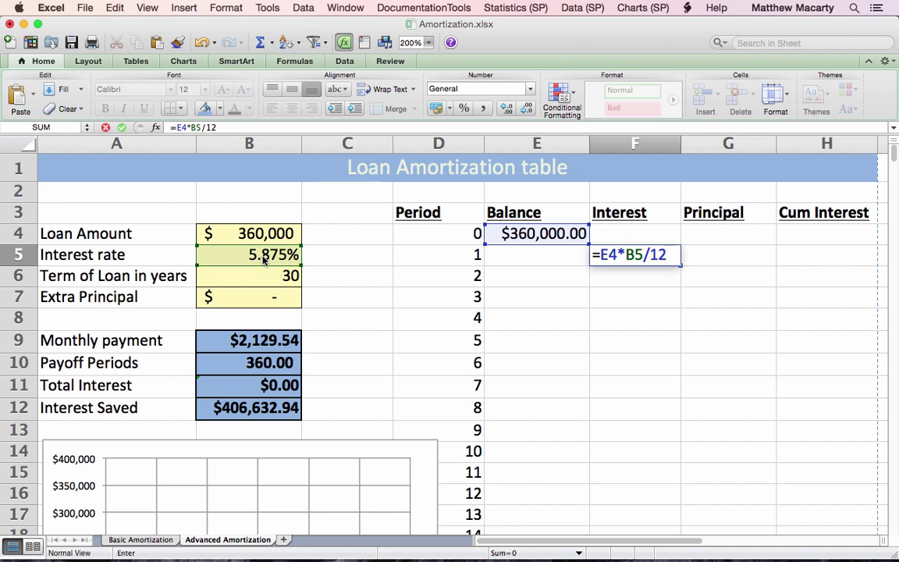
{"action": "key", "text": "Return"}
Make the interest rate reference in F5 absolute so the formula is =E4*$B$5/12
{"action": "key", "text": "Up"}
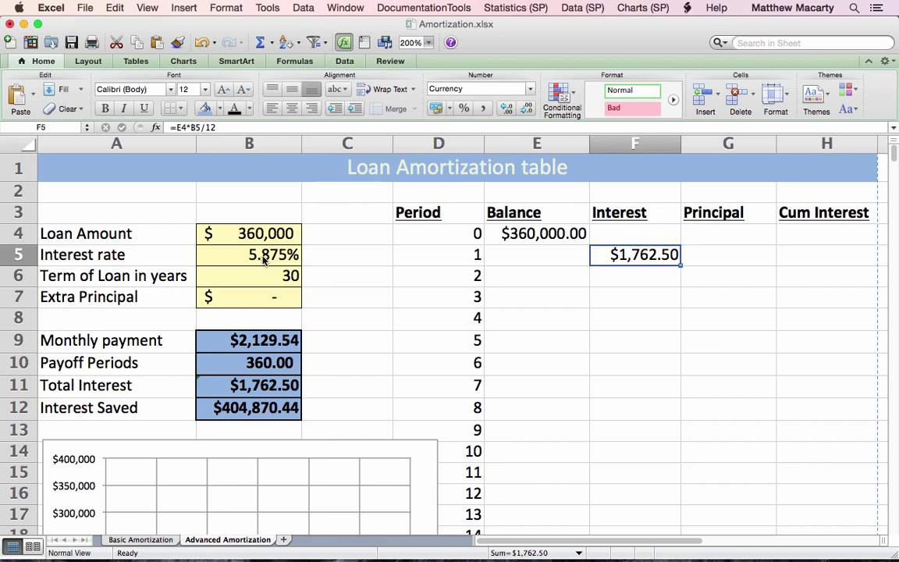
{"action": "key", "text": "F2"}
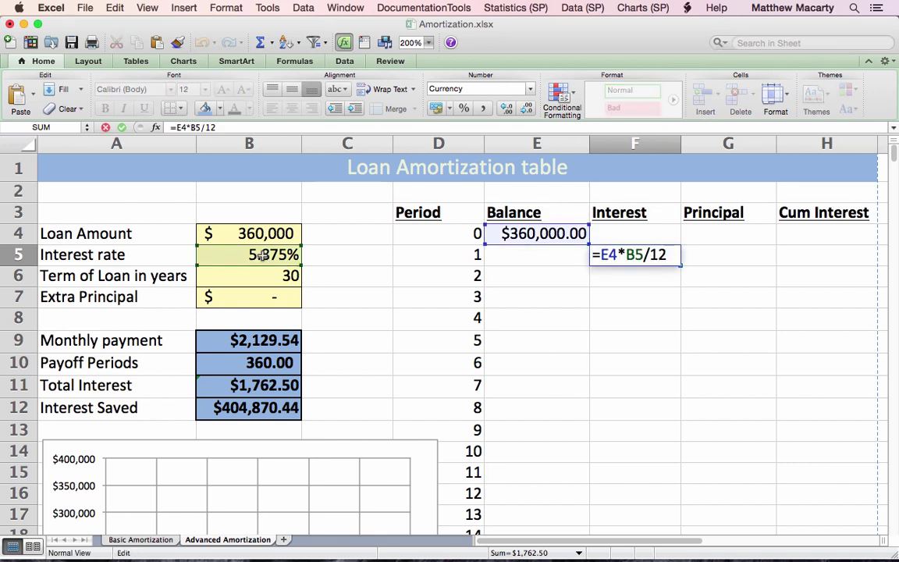
{"action": "left_click", "coordinate": [634, 254]}
{"action": "key", "text": "super+t"}
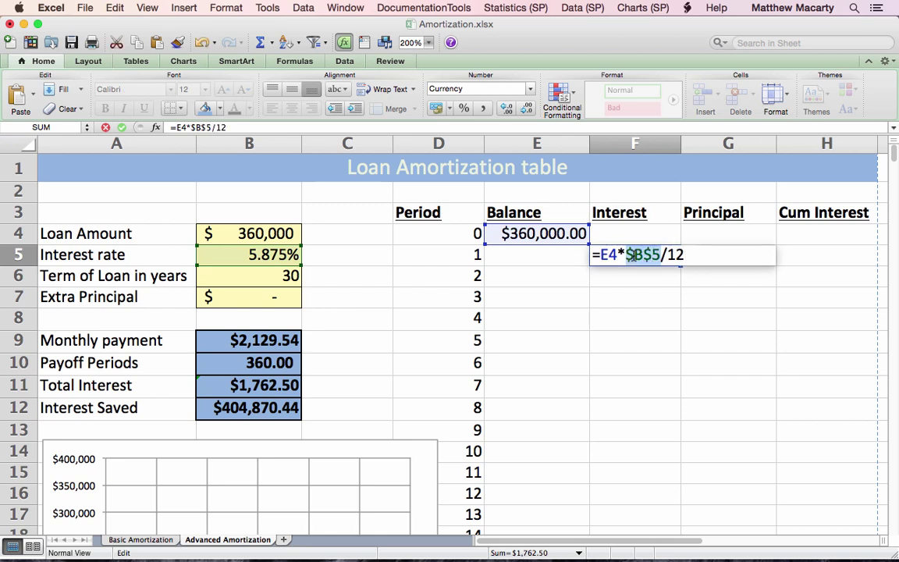
{"action": "key", "text": "Return"}
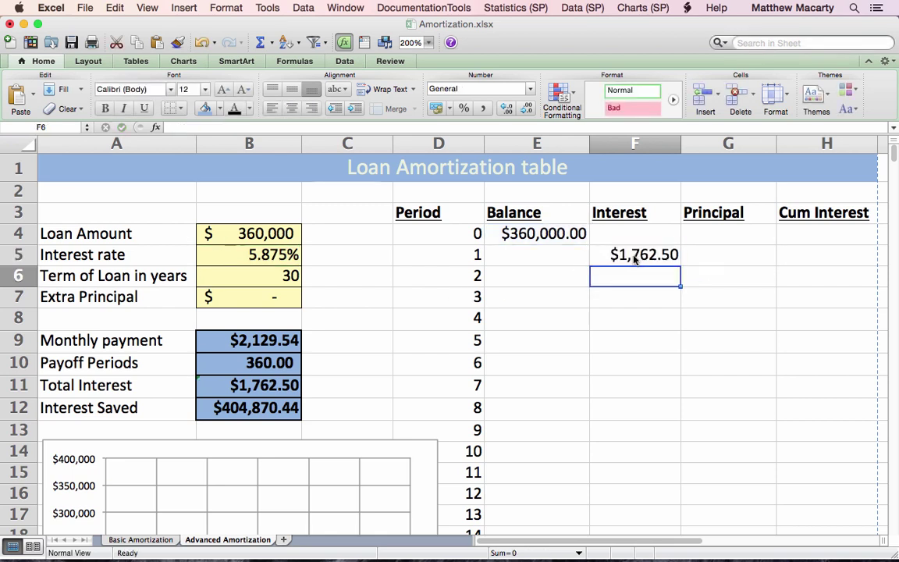
Enter the period 1 principal in G5 as the anchored monthly payment minus the interest, =$B$9-F5
{"action": "key", "text": "Up"}
{"action": "key", "text": "Right"}
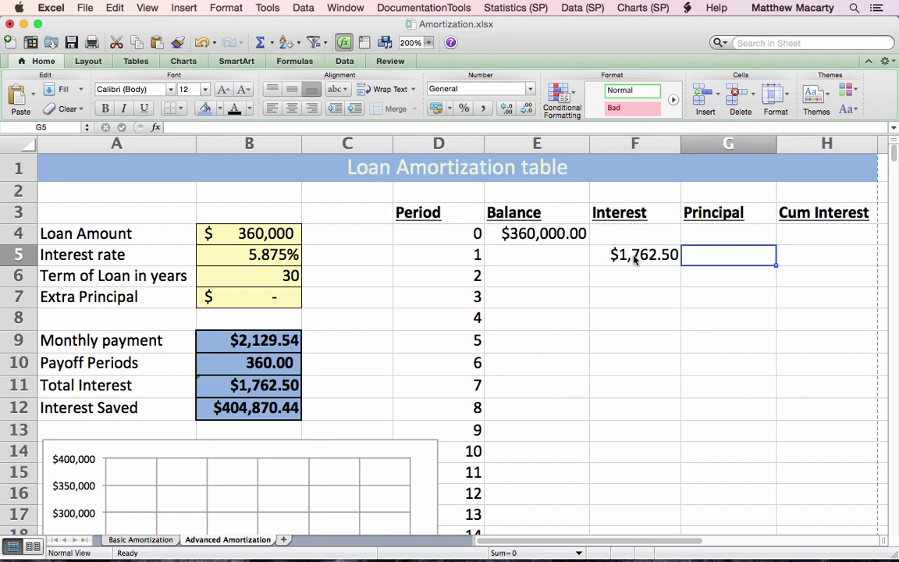
{"action": "type", "text": "="}
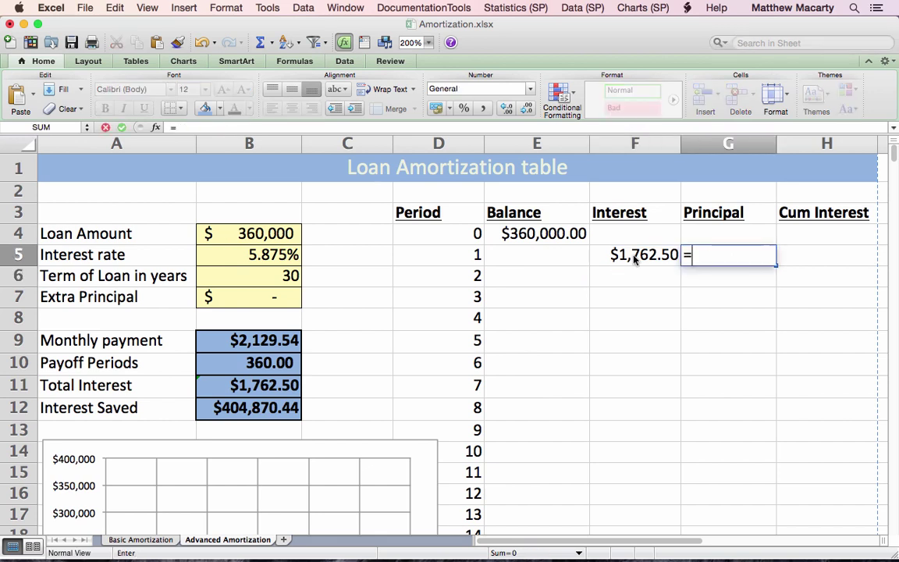
{"action": "left_click", "coordinate": [291, 341]}
{"action": "key", "text": "super+t"}
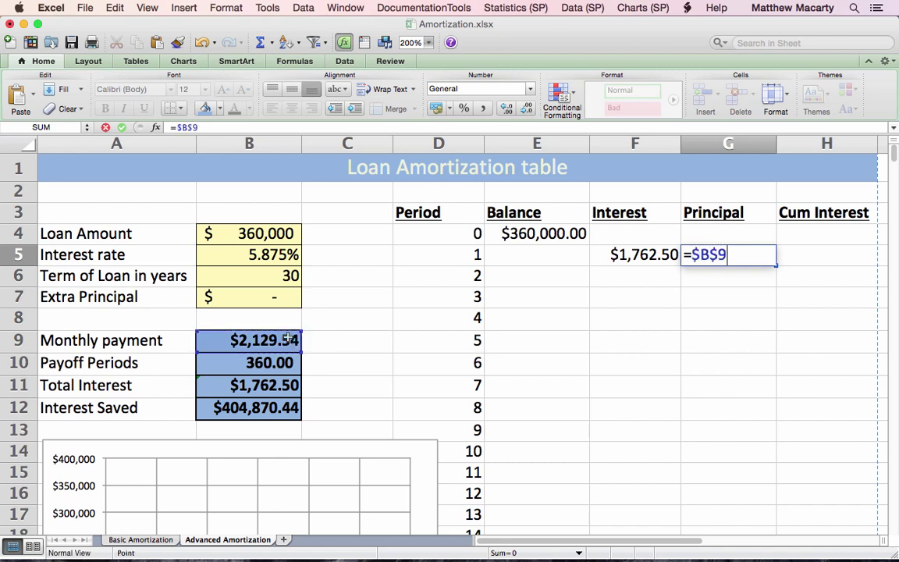
{"action": "type", "text": "-"}
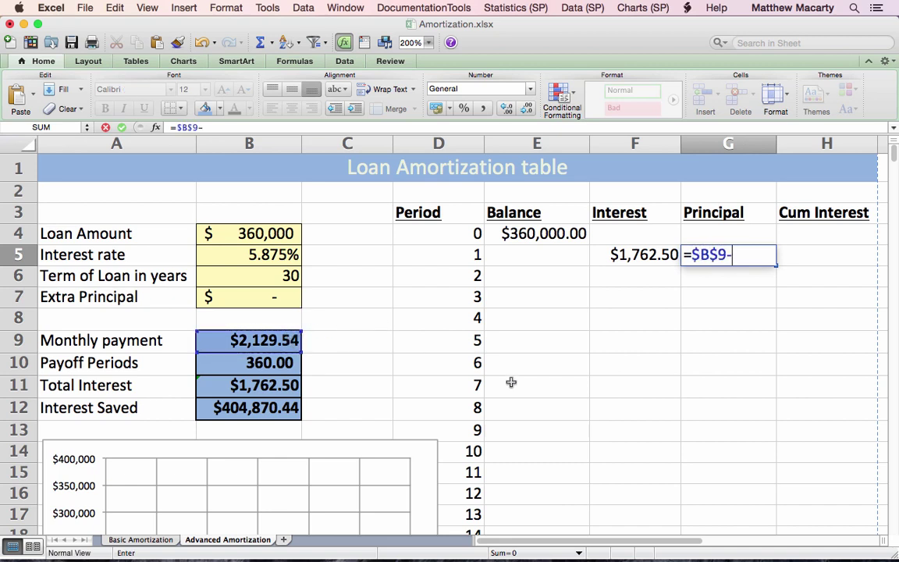
{"action": "left_click", "coordinate": [611, 257]}
{"action": "key", "text": "Return"}
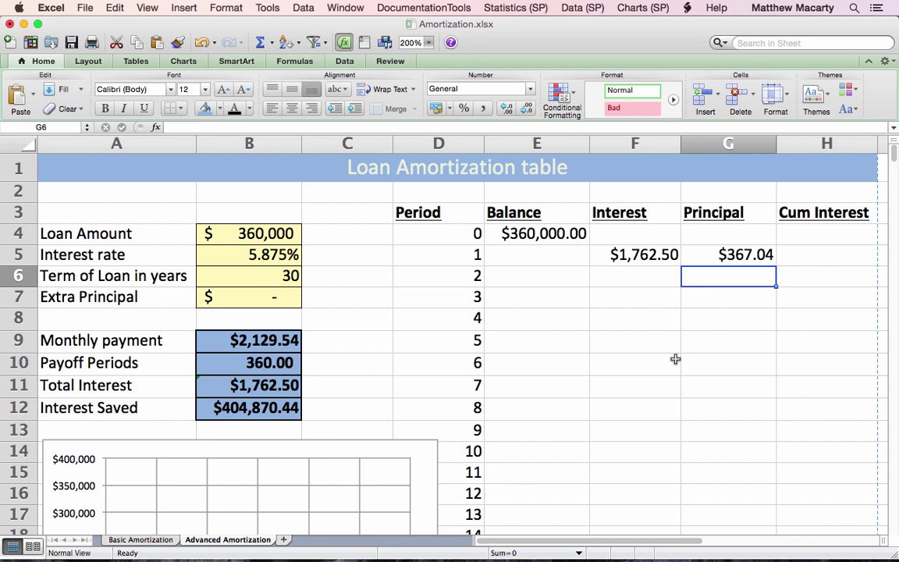
Enter the period 1 balance in E5 as the previous balance minus the principal, =E4-G5
{"action": "key", "text": "Up"}
{"action": "key", "text": "Left"}
{"action": "key", "text": "Left"}
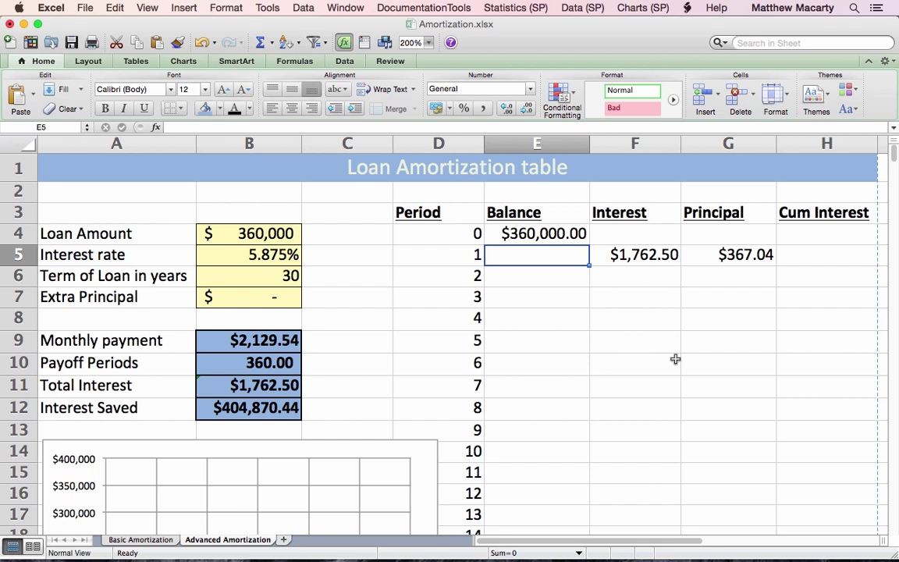
{"action": "type", "text": "="}
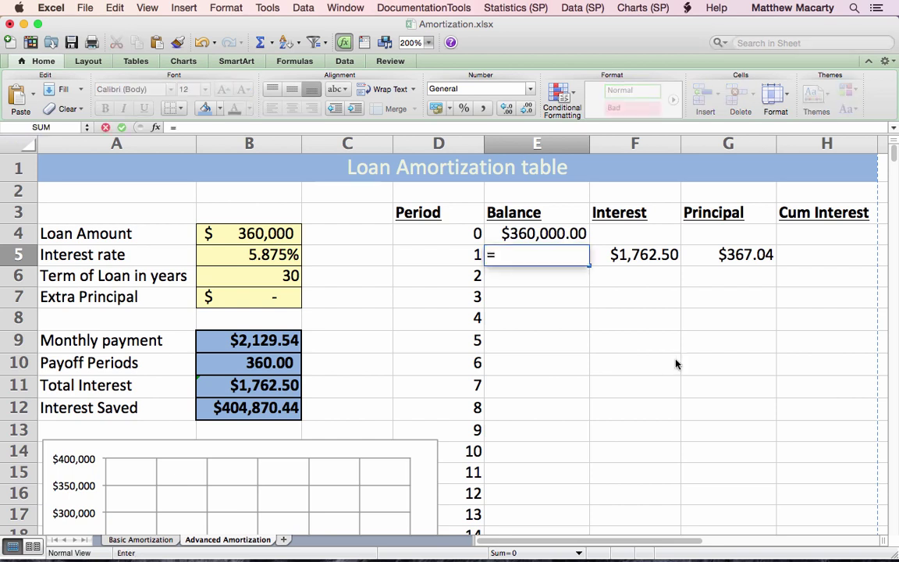
{"action": "key", "text": "Up"}
{"action": "type", "text": "-"}
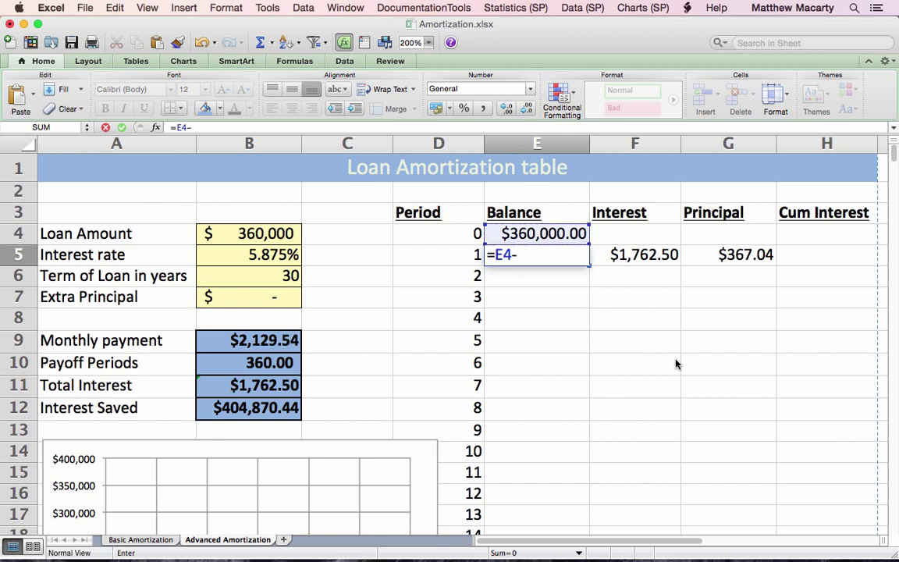
{"action": "key", "text": "Right"}
{"action": "key", "text": "Right"}
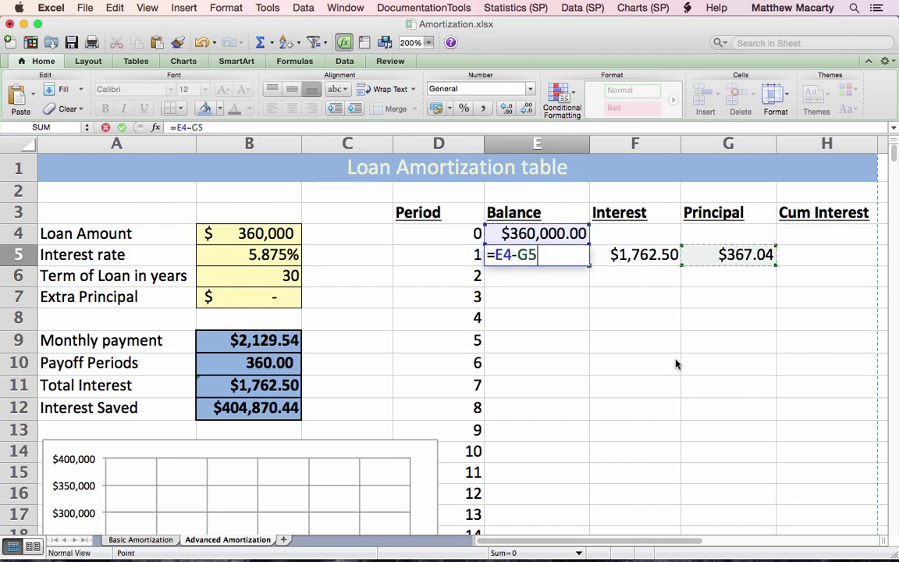
{"action": "key", "text": "Return"}
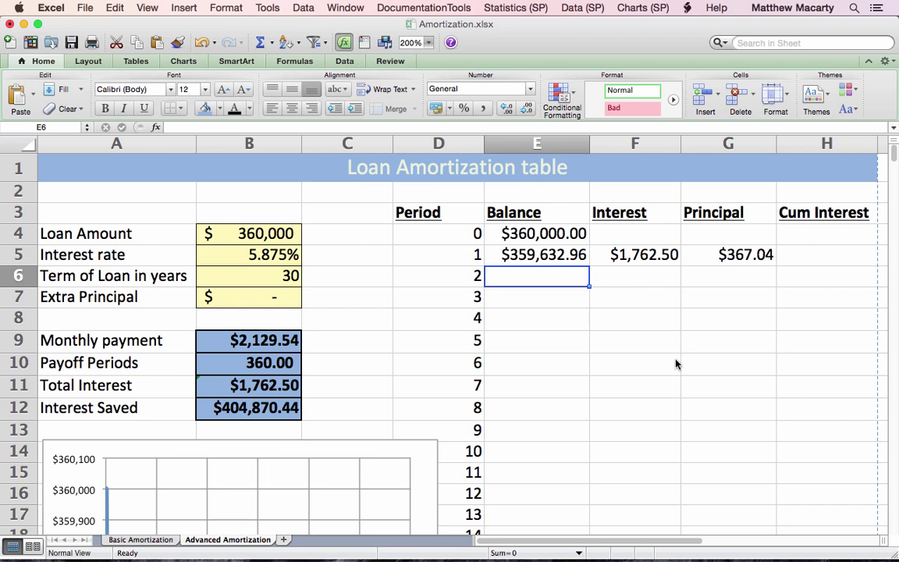
{"action": "key", "text": "Up"}
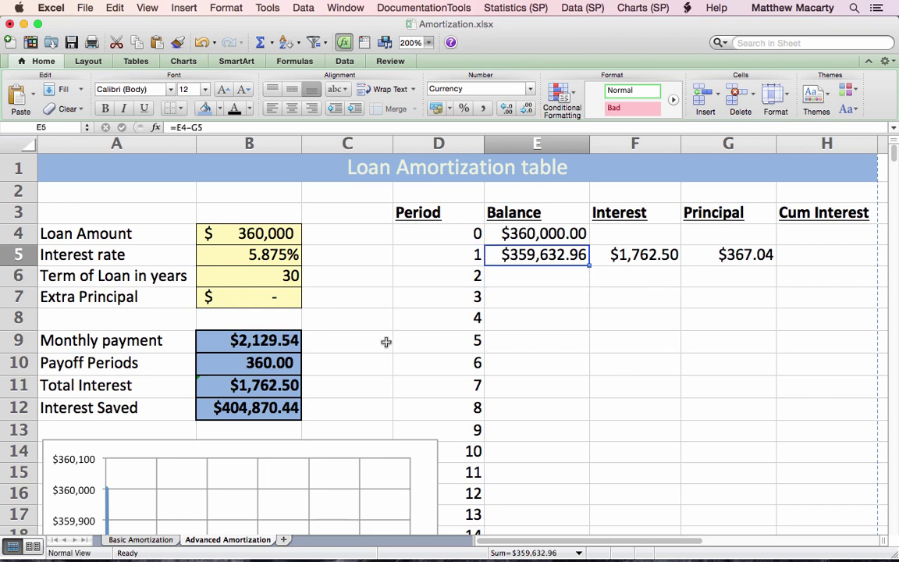
Set the Extra Principal in cell B7 to 200
{"action": "left_click", "coordinate": [279, 297]}
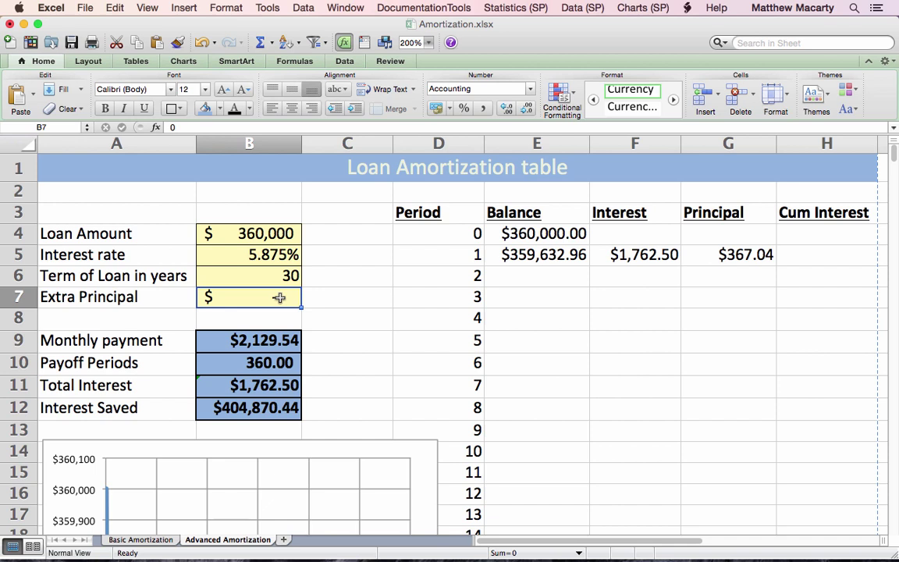
{"action": "type", "text": "200"}
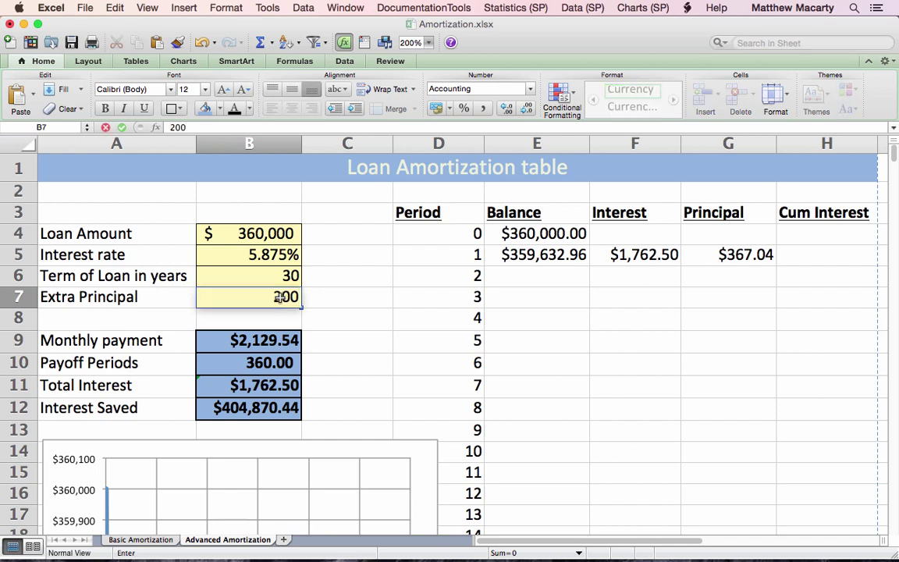
{"action": "key", "text": "Return"}
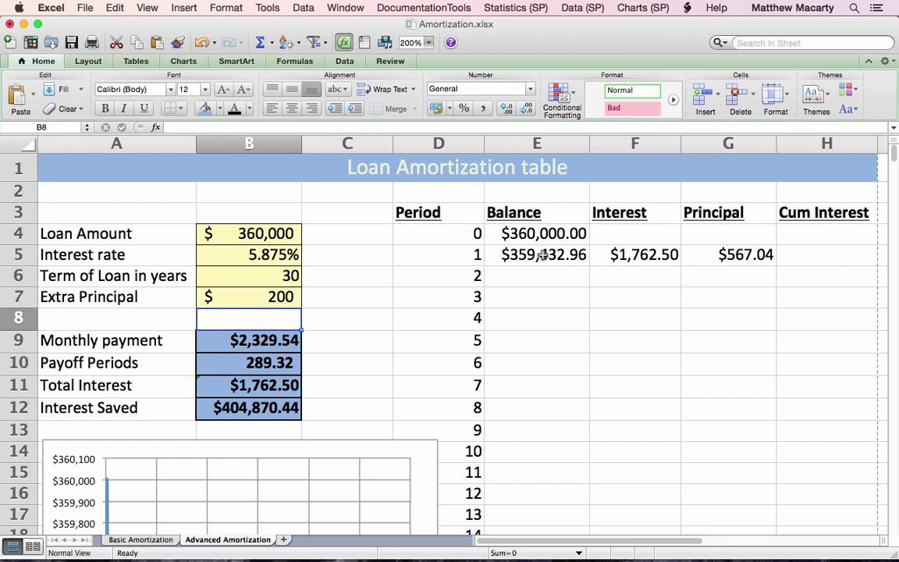
{"action": "left_click", "coordinate": [239, 296]}
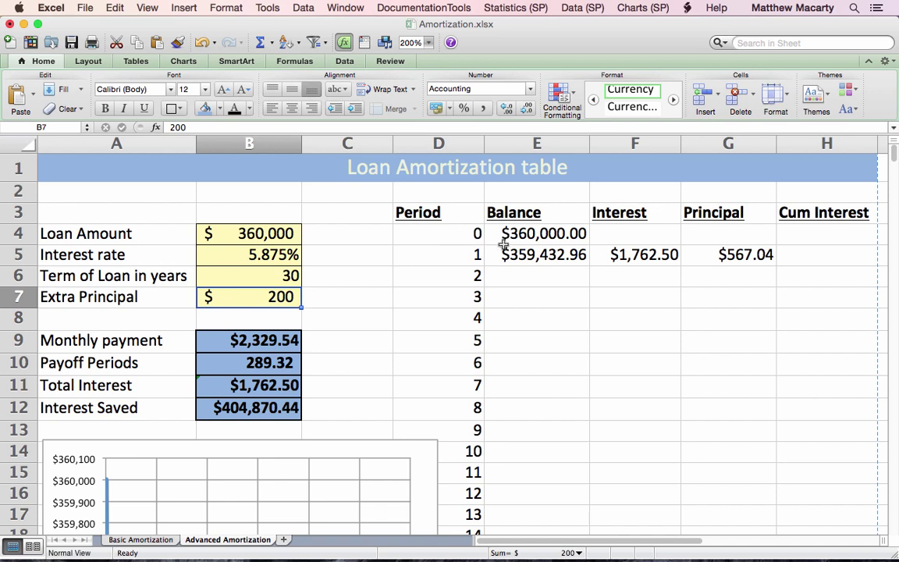
Fill the Balance, Interest and Principal formulas in E5:G5 down through all periods of the table
{"action": "left_click", "coordinate": [531, 260]}
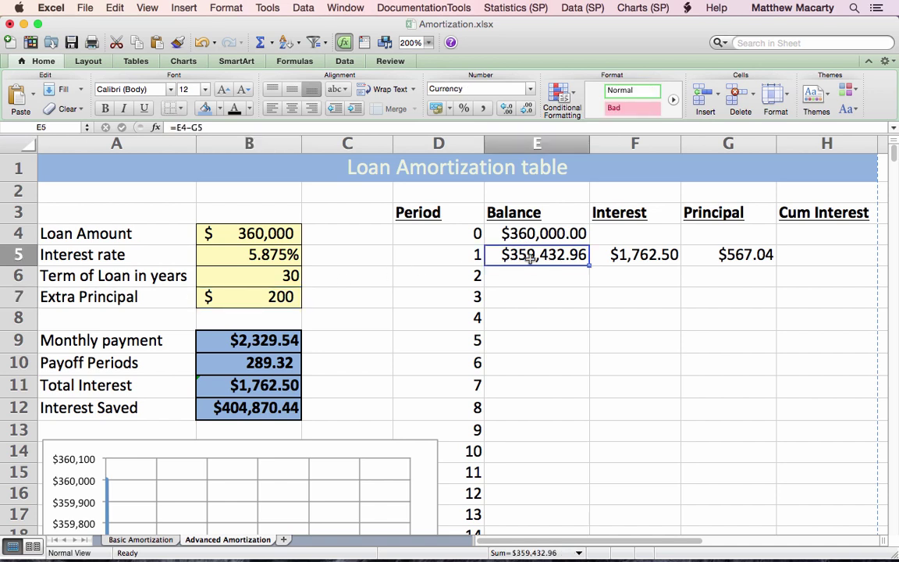
{"action": "key", "text": "Right"}
{"action": "key", "text": "Right"}
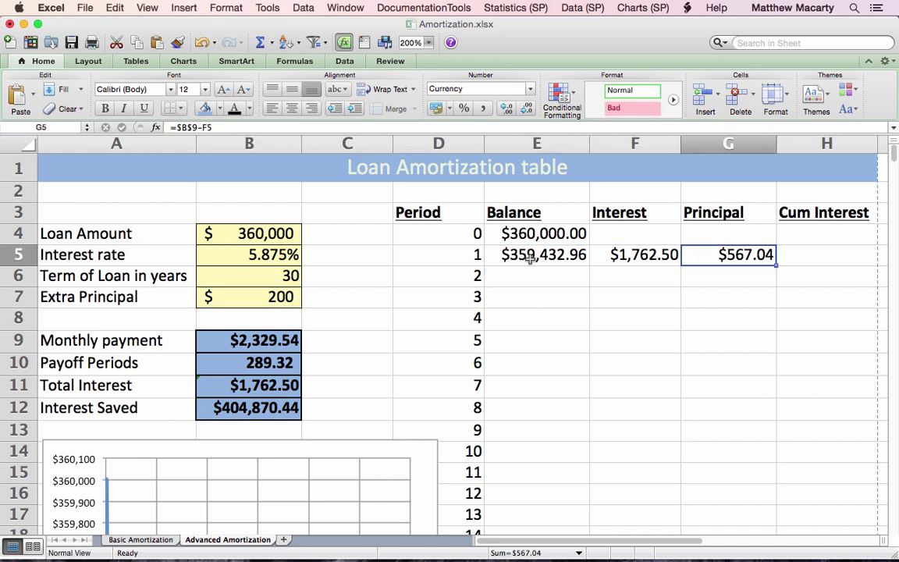
{"action": "key", "text": "Left"}
{"action": "key", "text": "Left"}
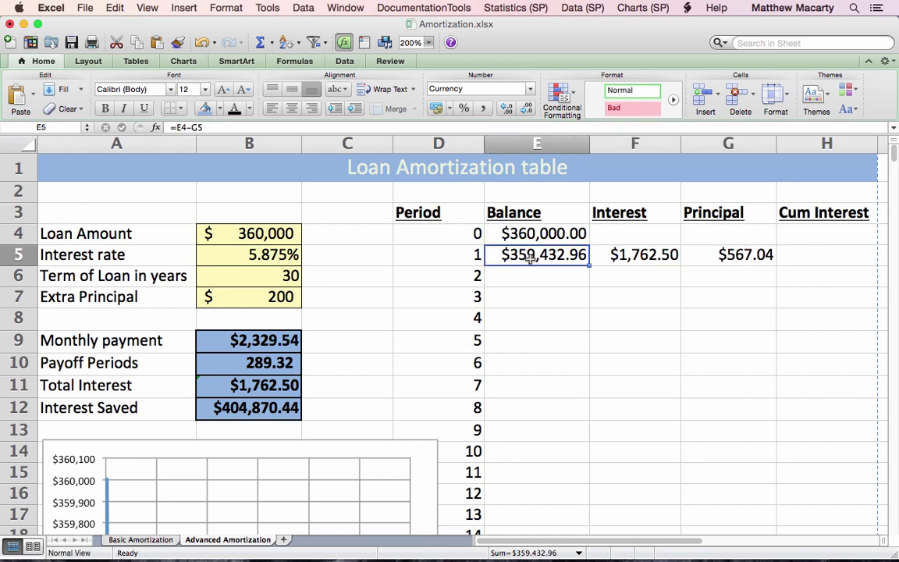
{"action": "key", "text": "shift+Right"}
{"action": "key", "text": "shift+Right"}
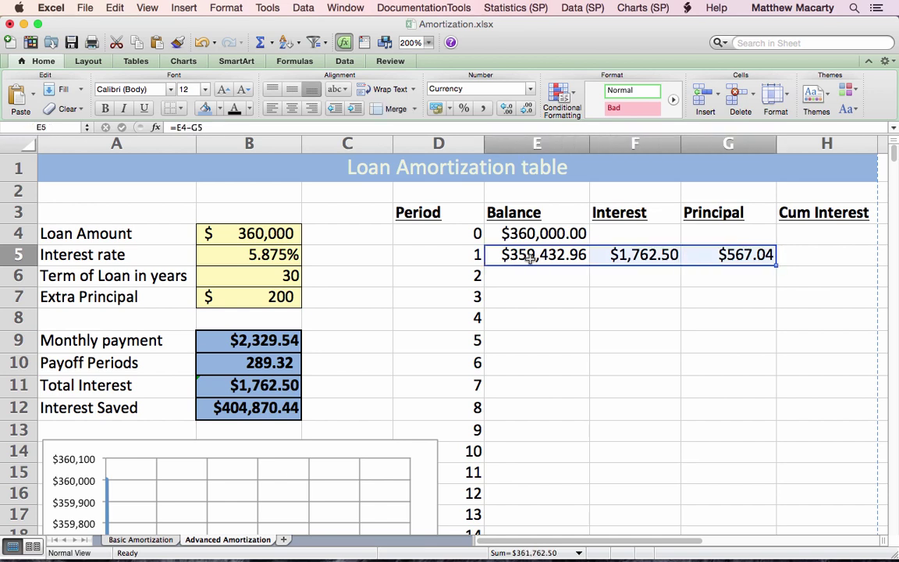
{"action": "double_click", "coordinate": [775, 266]}
Examine the balance chart and the filled table to find the period in which the loan is paid off
{"action": "scroll", "coordinate": [646, 317], "scroll_direction": "down", "scroll_amount": 3}
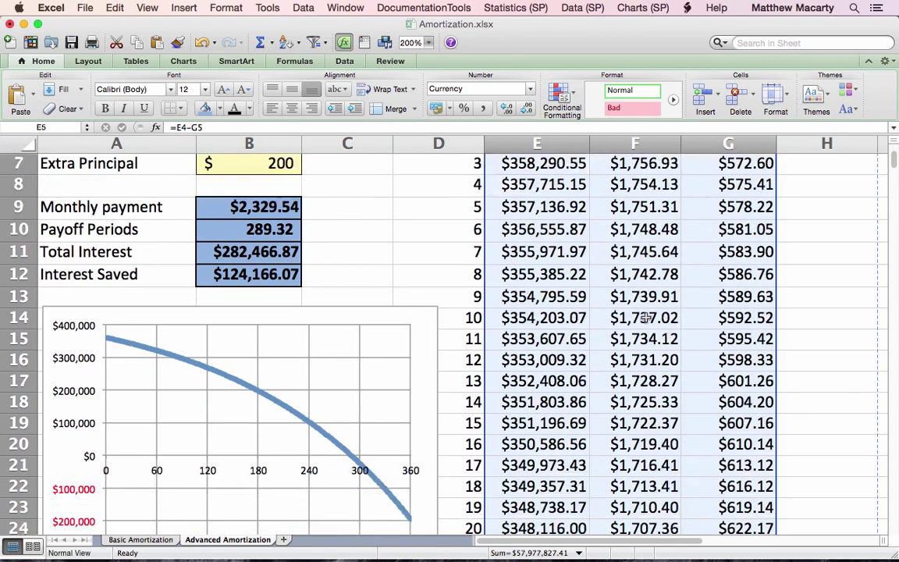
{"action": "scroll", "coordinate": [646, 318], "scroll_direction": "down", "scroll_amount": 2}
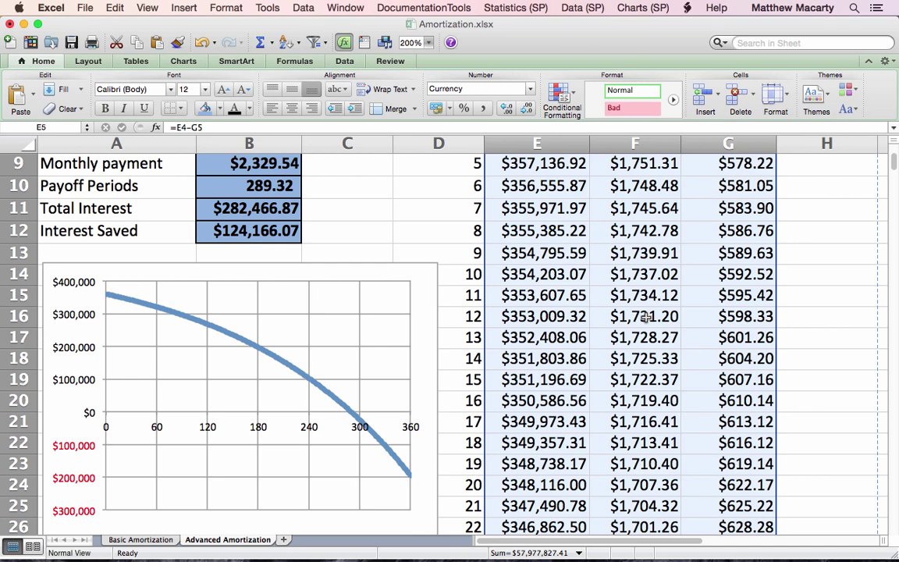
{"action": "mouse_move", "coordinate": [404, 466]}
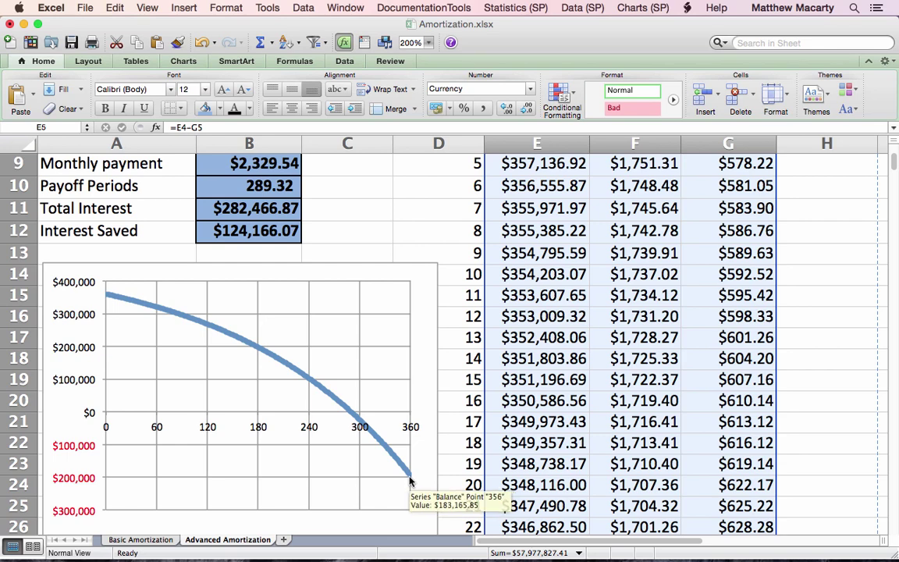
{"action": "scroll", "coordinate": [796, 395], "scroll_direction": "down", "scroll_amount": 10}
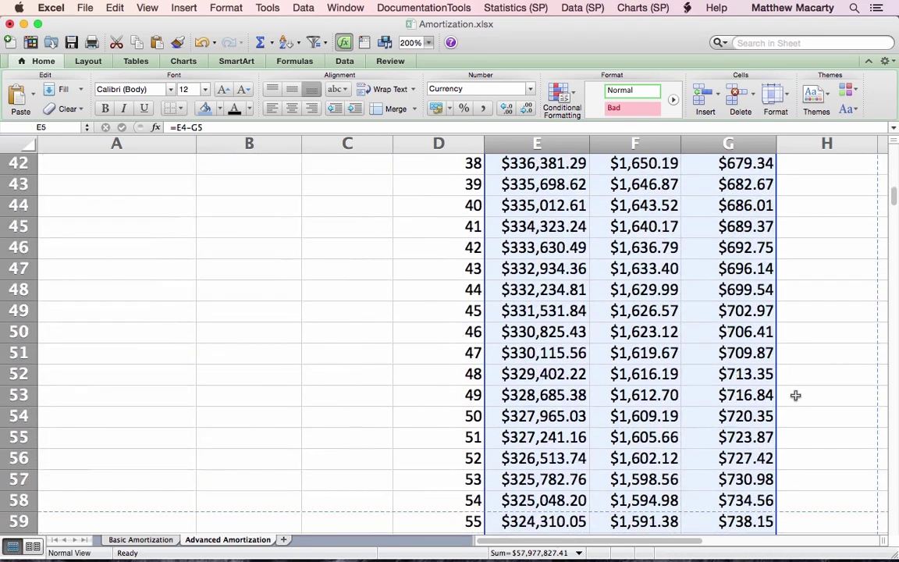
{"action": "scroll", "coordinate": [795, 396], "scroll_direction": "down", "scroll_amount": 20}
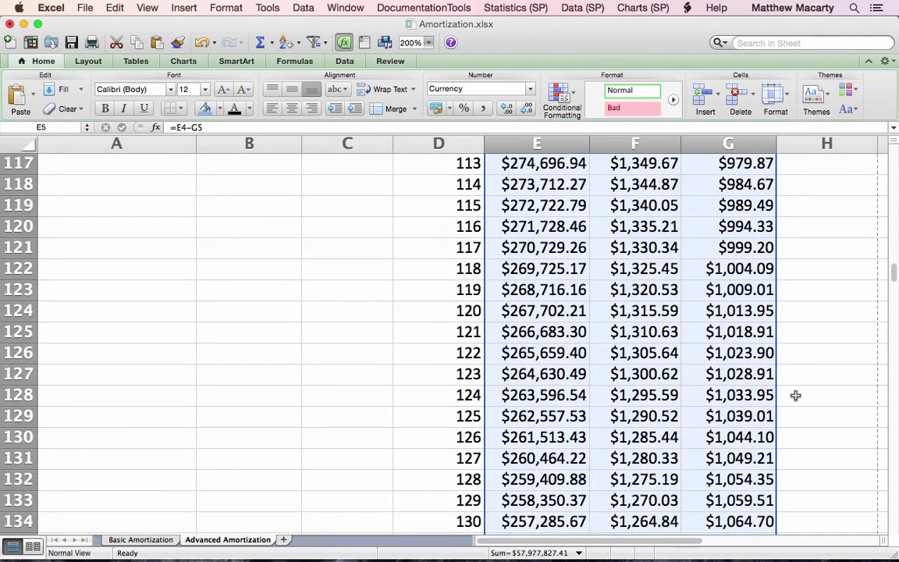
{"action": "scroll", "coordinate": [795, 395], "scroll_direction": "down", "scroll_amount": 15}
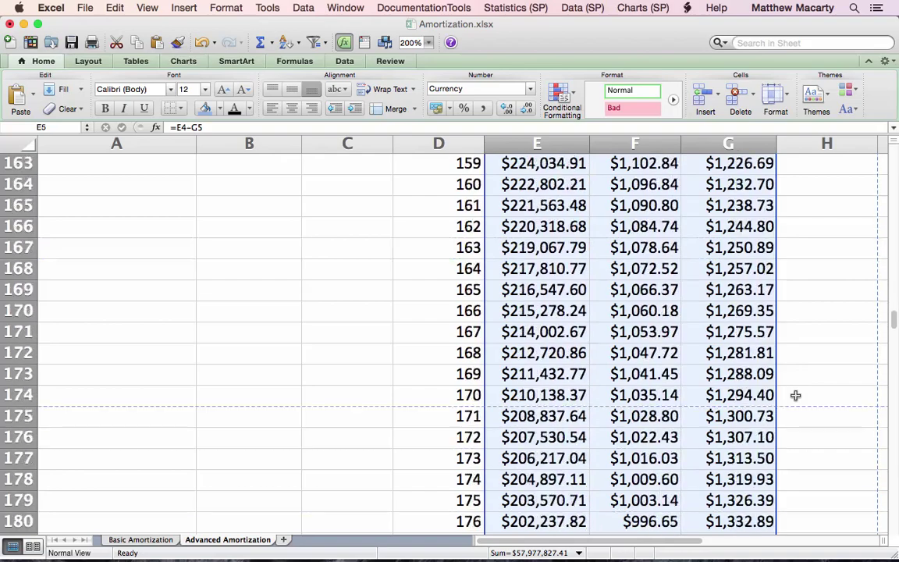
{"action": "scroll", "coordinate": [795, 395], "scroll_direction": "down", "scroll_amount": 20}
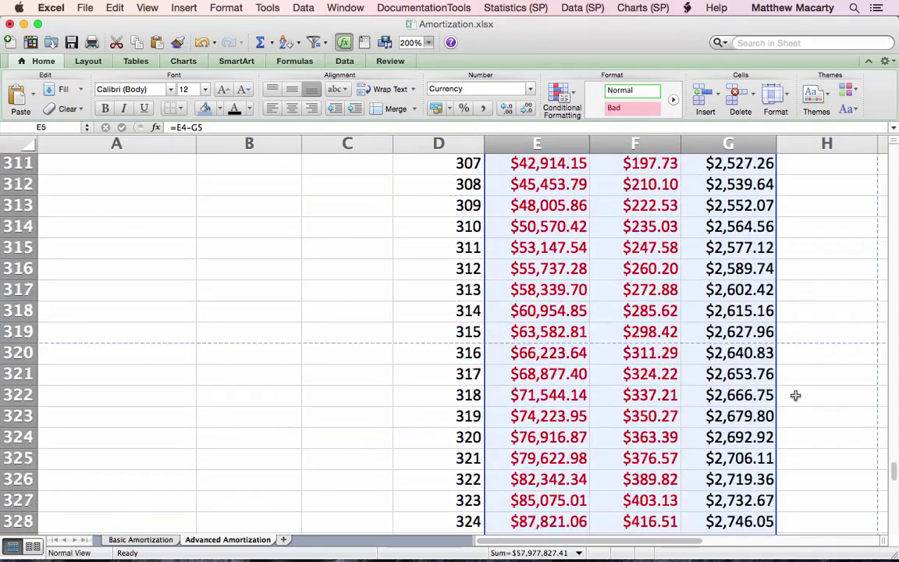
{"action": "scroll", "coordinate": [795, 395], "scroll_direction": "up", "scroll_amount": 10}
{"action": "scroll", "coordinate": [796, 395], "scroll_direction": "down", "scroll_amount": 1}
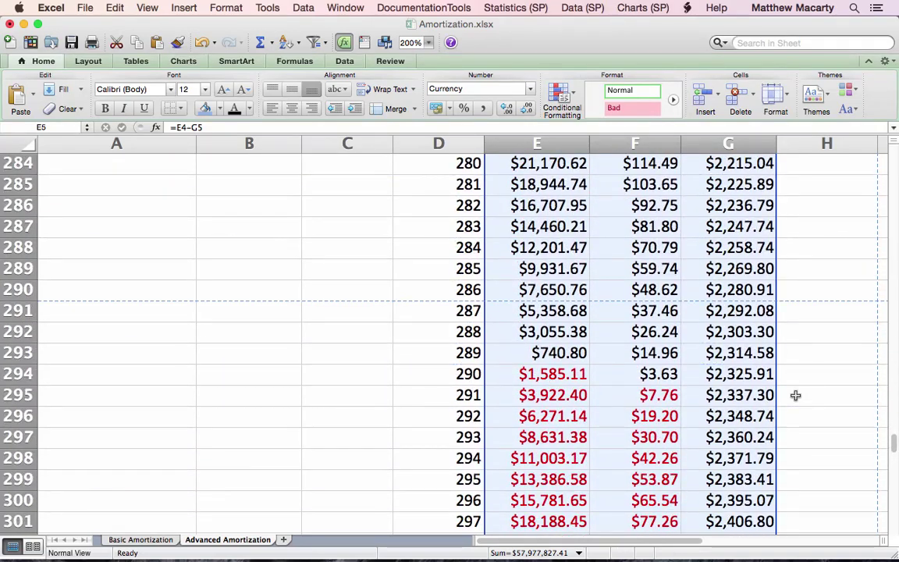
Inspect the balance and interest cells around periods 289 to 291, comparing the balances in E293 and E294
{"action": "left_click", "coordinate": [515, 369]}
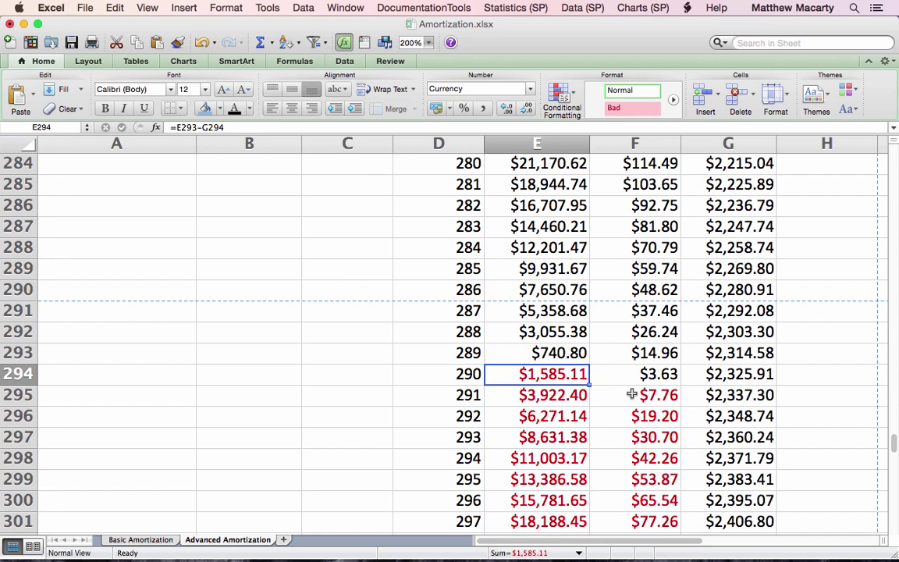
{"action": "key", "text": "Down"}
{"action": "key", "text": "Right"}
{"action": "key", "text": "Left"}
{"action": "key", "text": "Up"}
{"action": "key", "text": "Up"}
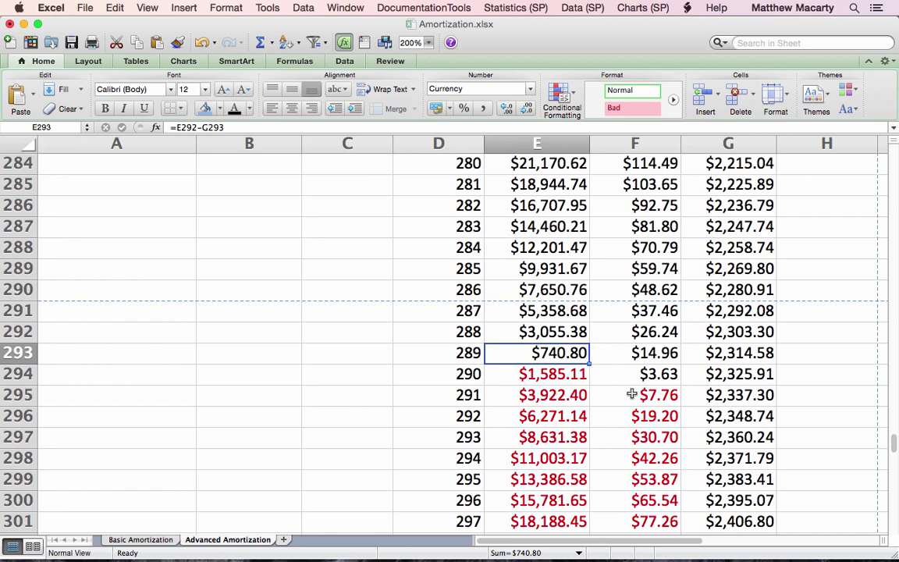
{"action": "key", "text": "Down"}
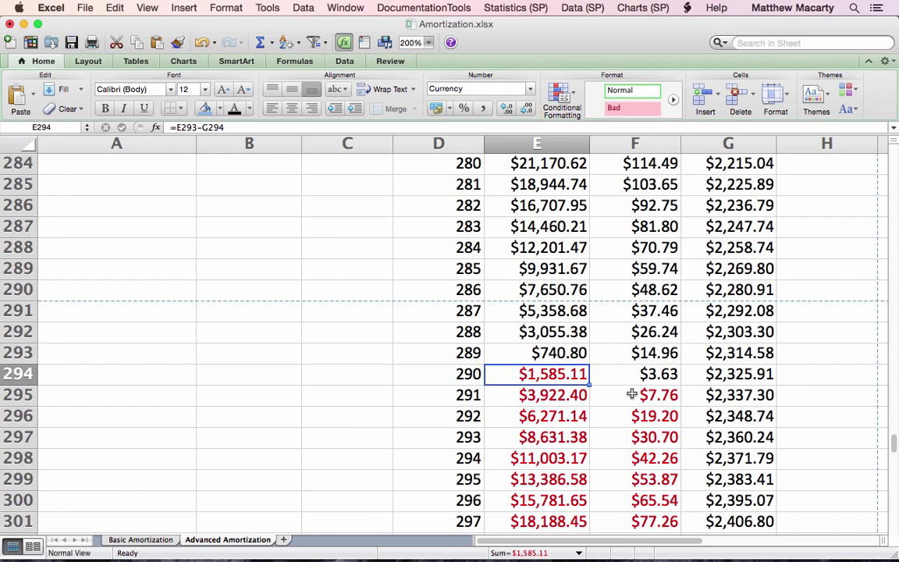
{"action": "key", "text": "Up"}
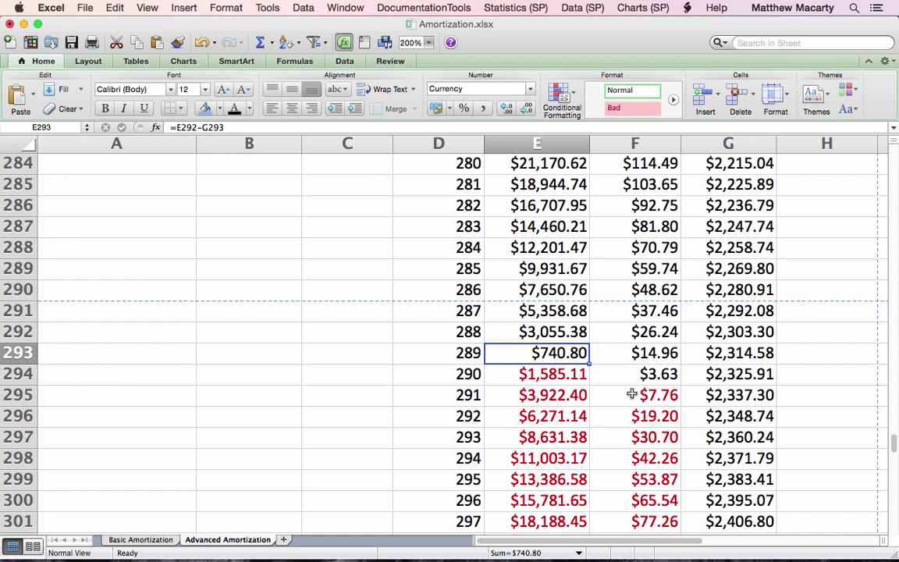
Replace the period 290 balance in E294 with =IF(E293<=$B$9,0,E293-G294), so a final payment clears the loan
{"action": "key", "text": "Down"}
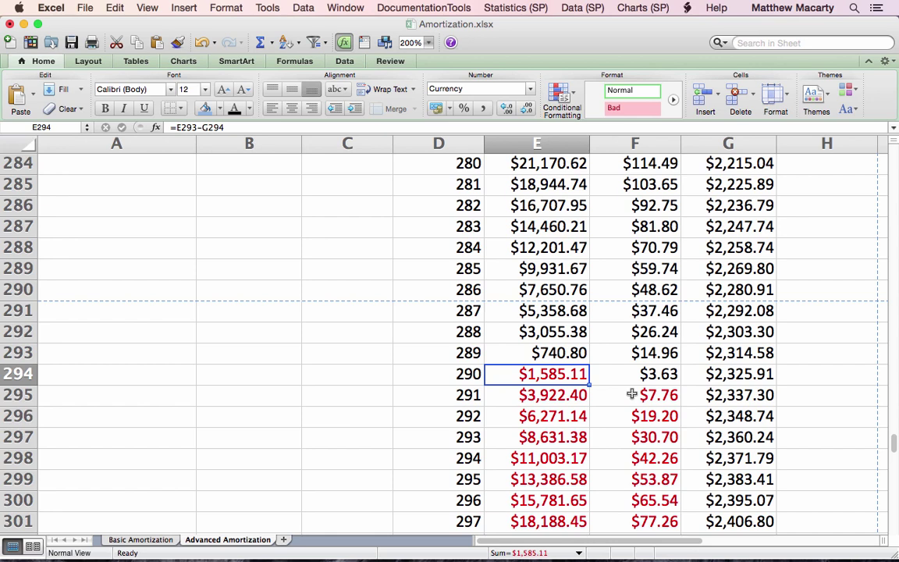
{"action": "type", "text": "="}
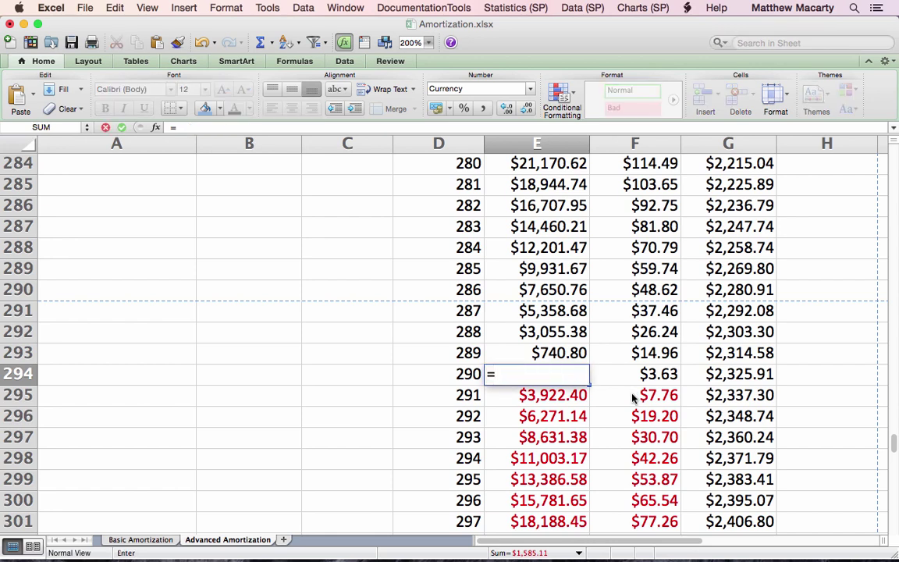
{"action": "type", "text": "if("}
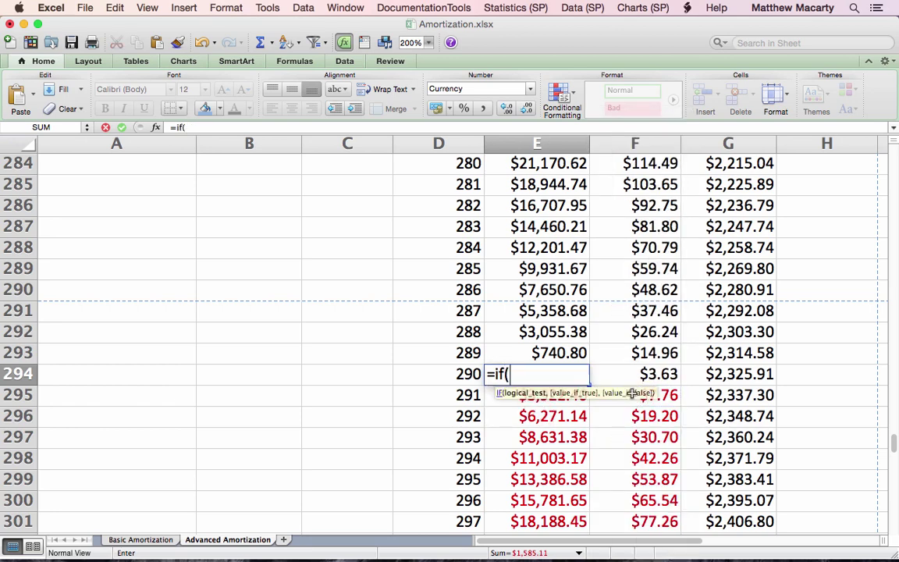
{"action": "key", "text": "Up"}
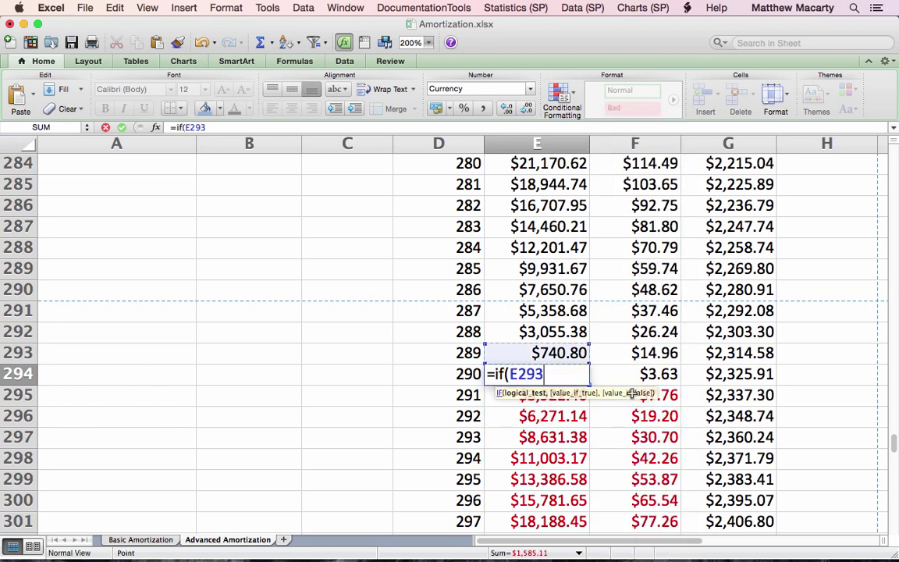
{"action": "type", "text": "<"}
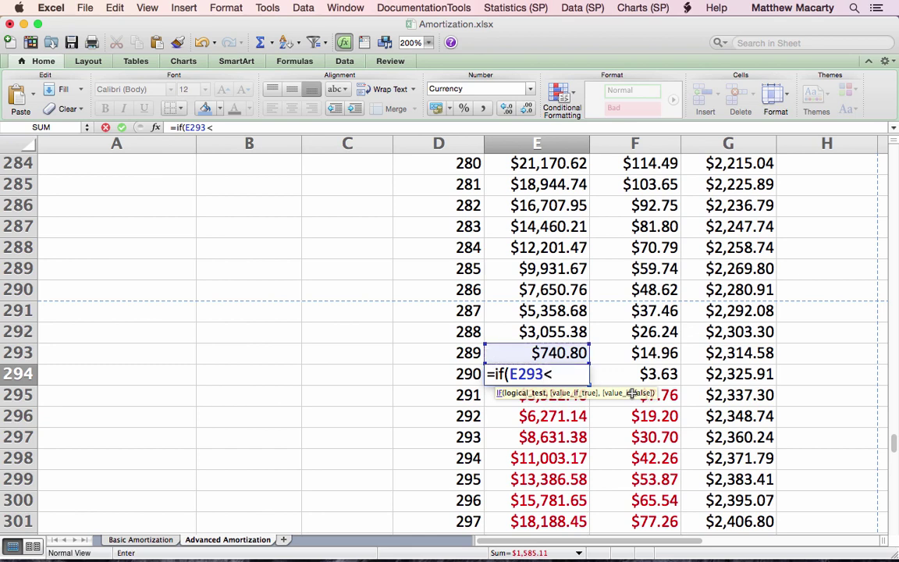
{"action": "type", "text": "=b9"}
{"action": "key", "text": "super+t"}
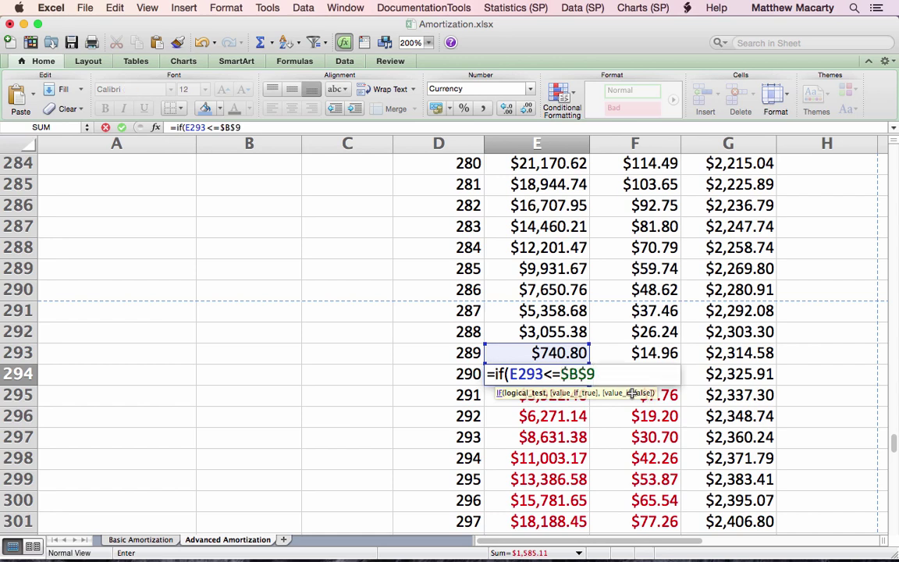
{"action": "type", "text": ","}
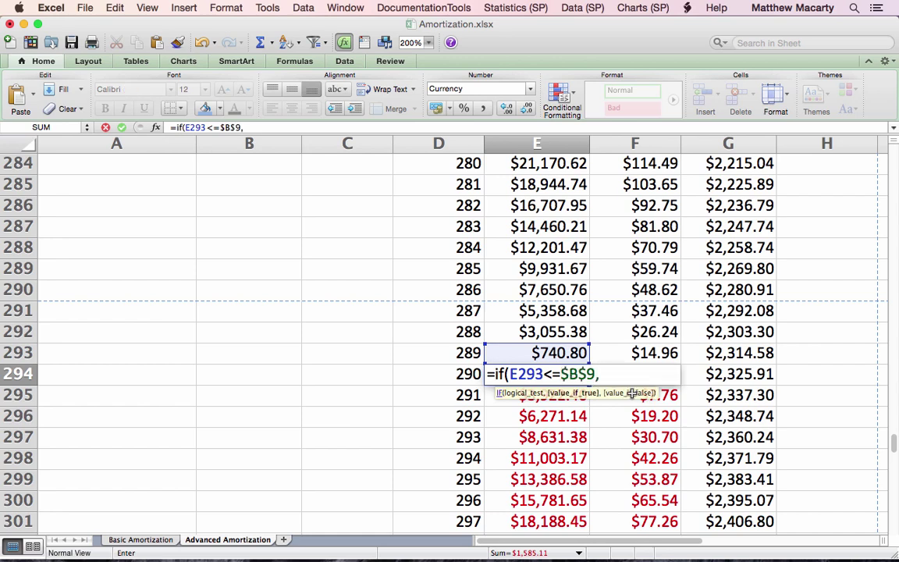
{"action": "type", "text": "0,"}
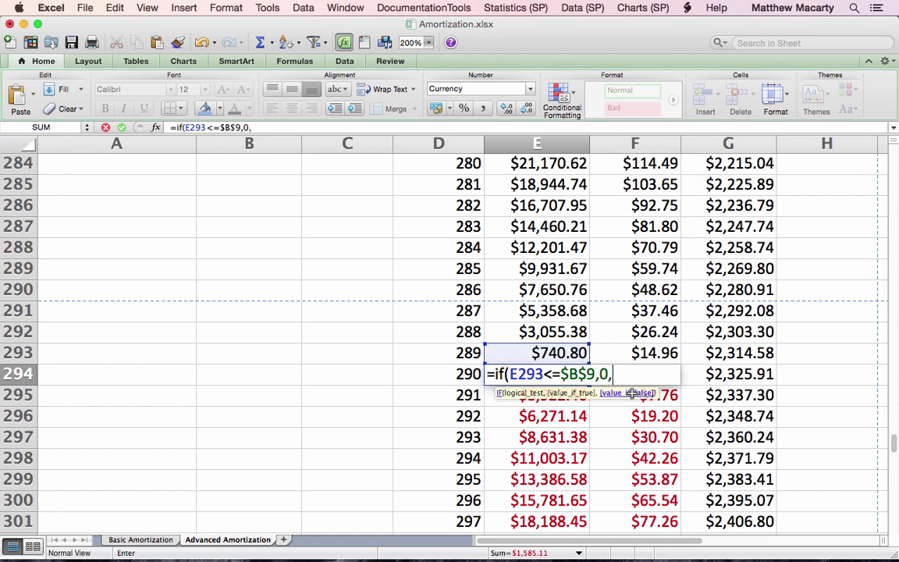
{"action": "left_click", "coordinate": [566, 353]}
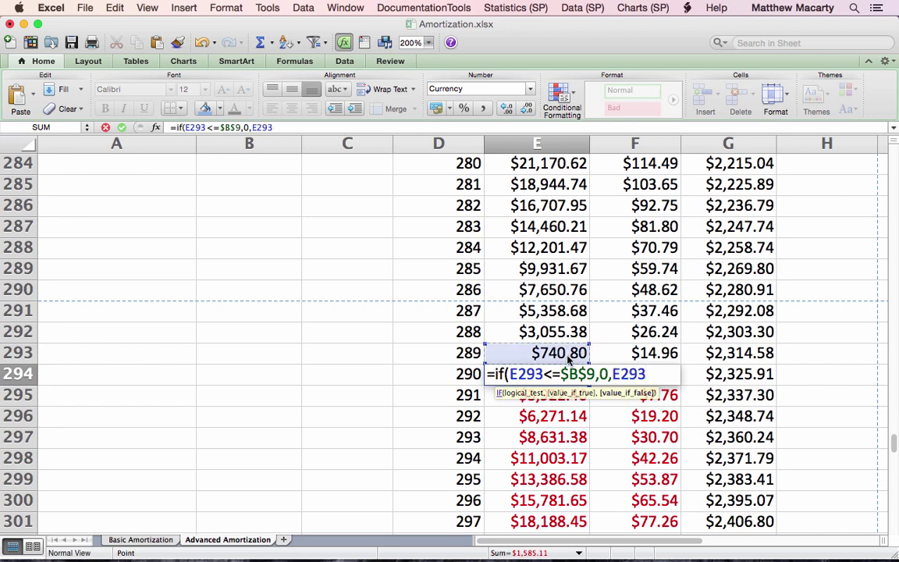
{"action": "type", "text": "-"}
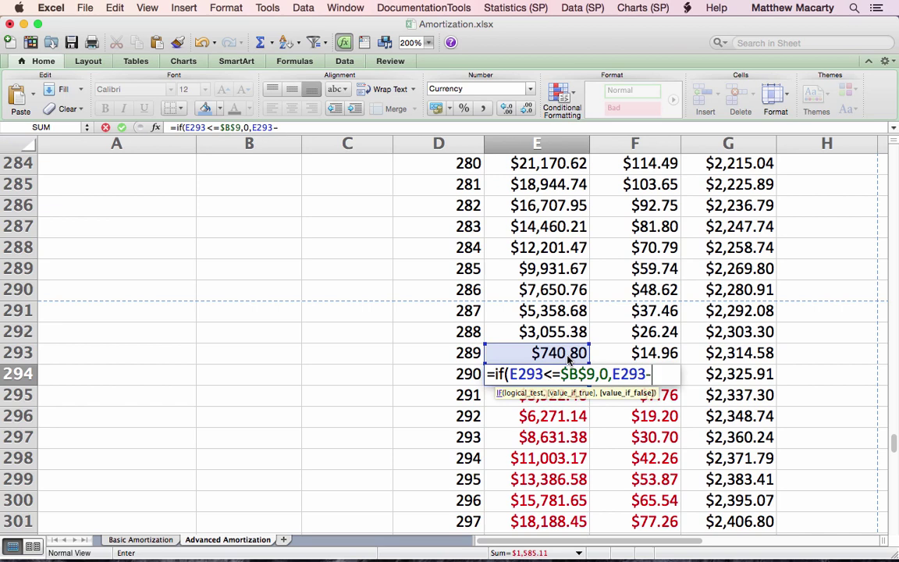
{"action": "key", "text": "Right"}
{"action": "key", "text": "Right"}
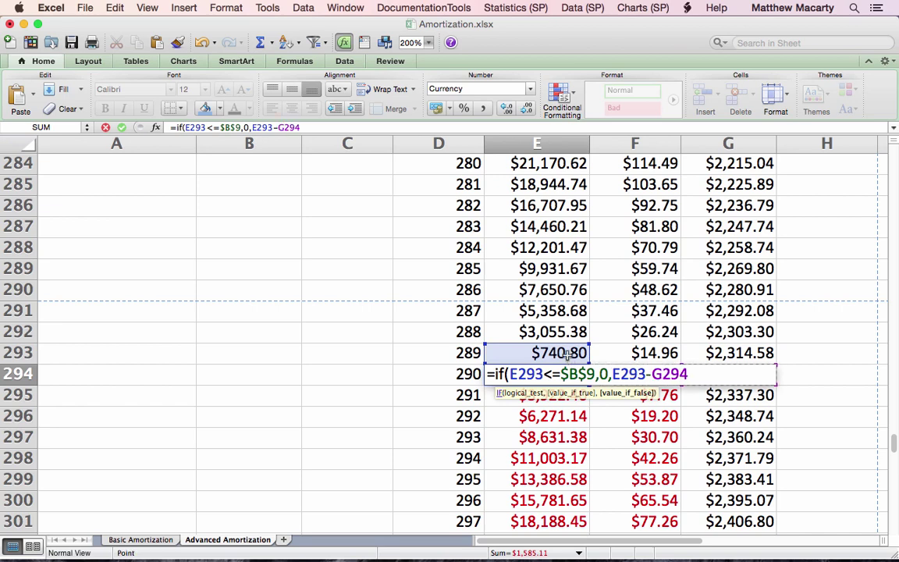
{"action": "type", "text": ")"}
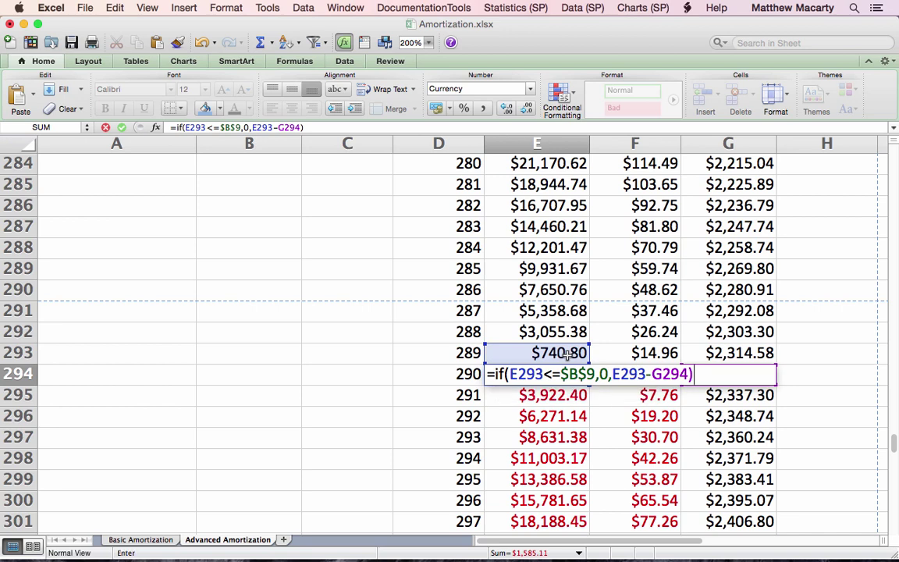
{"action": "key", "text": "Return"}
{"action": "key", "text": "Up"}
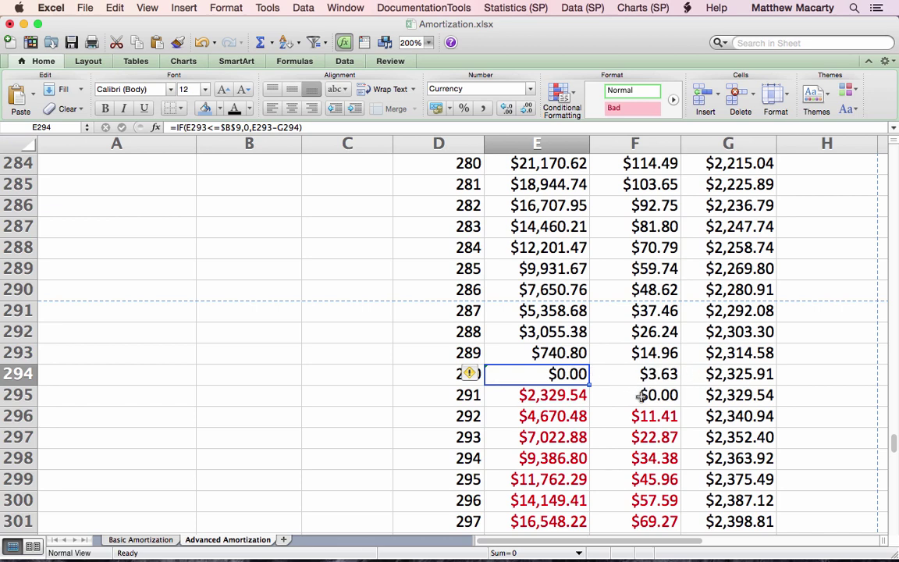
Replace the period 290 principal in G294 with =IF(E293<=$B$9,E293,$B$9-F294), so the final payment covers only the remaining balance
{"action": "left_click", "coordinate": [734, 377]}
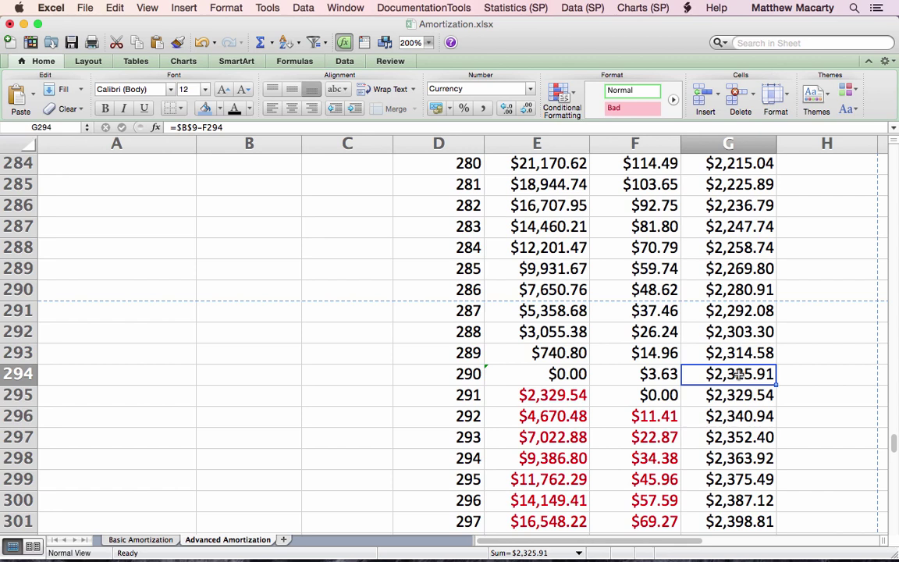
{"action": "type", "text": "=if("}
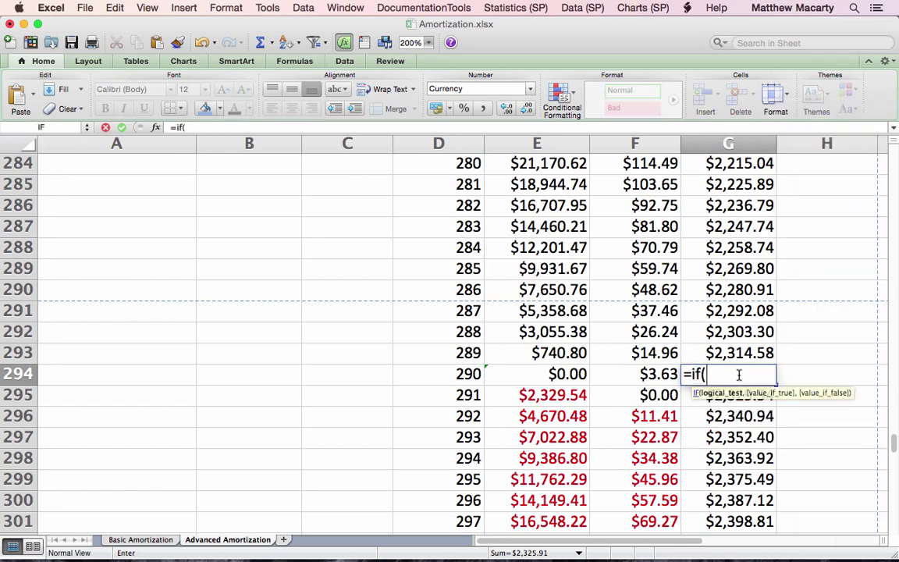
{"action": "key", "text": "Left"}
{"action": "key", "text": "Left"}
{"action": "key", "text": "Up"}
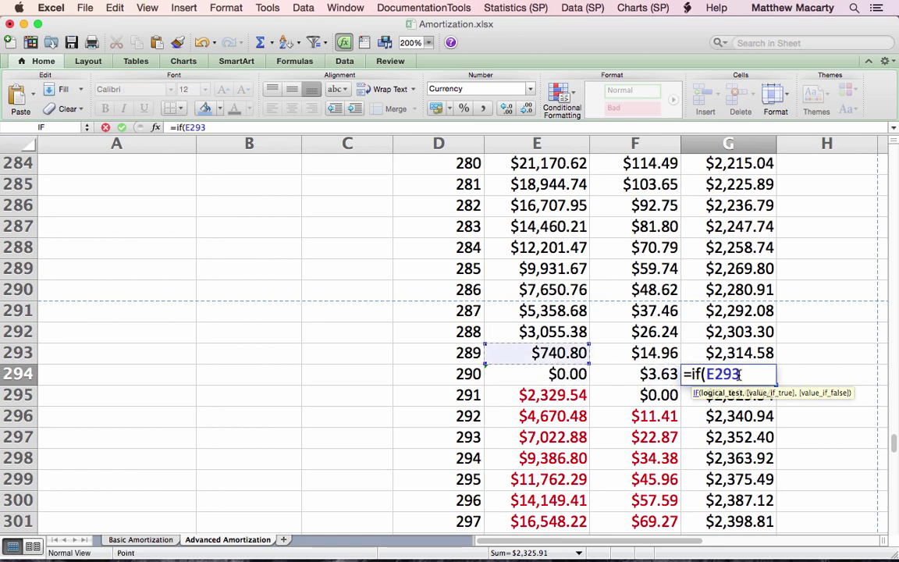
{"action": "type", "text": "<"}
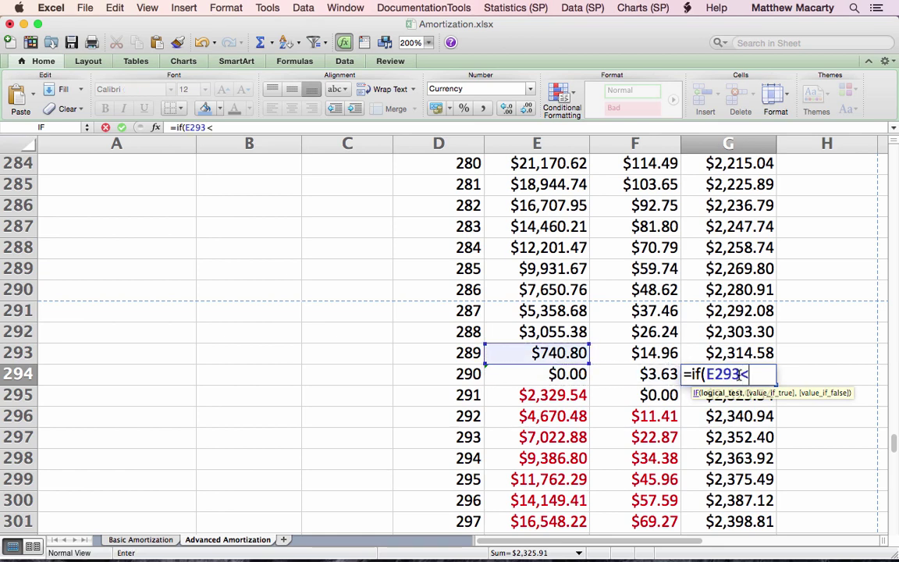
{"action": "type", "text": "=b9"}
{"action": "key", "text": "super+t"}
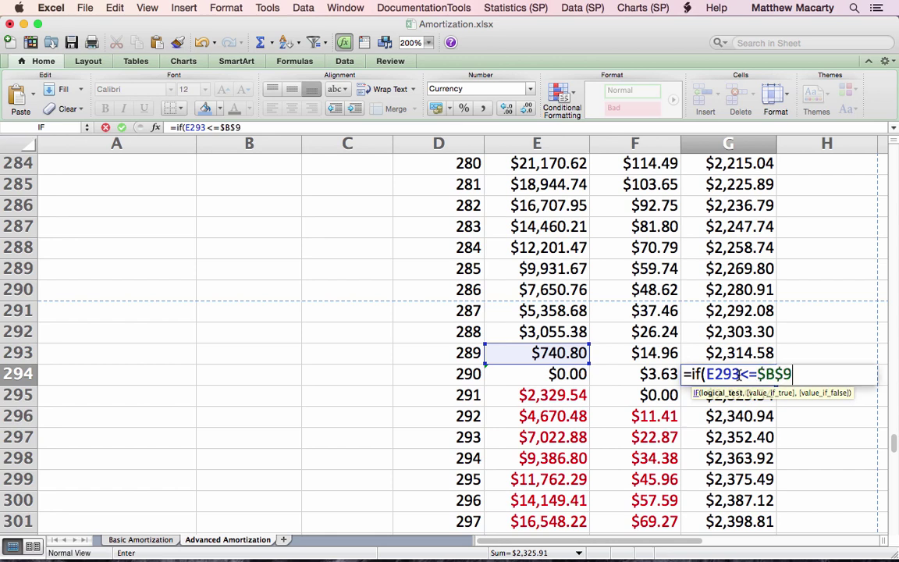
{"action": "type", "text": ","}
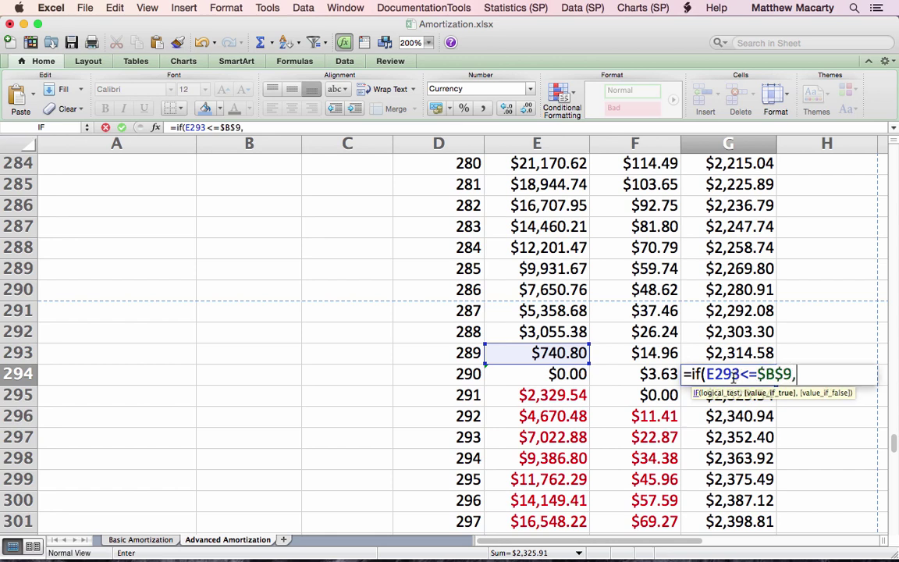
{"action": "left_click", "coordinate": [567, 356]}
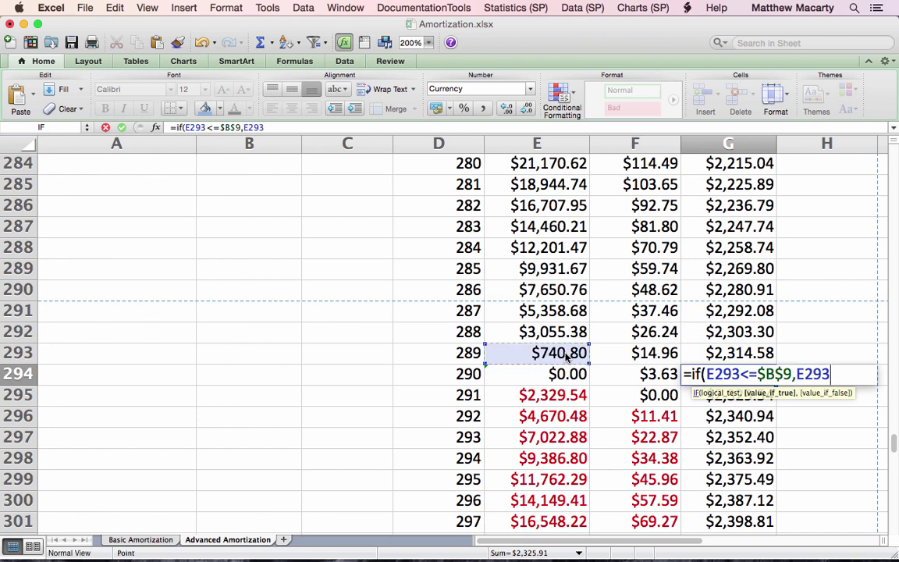
{"action": "type", "text": ","}
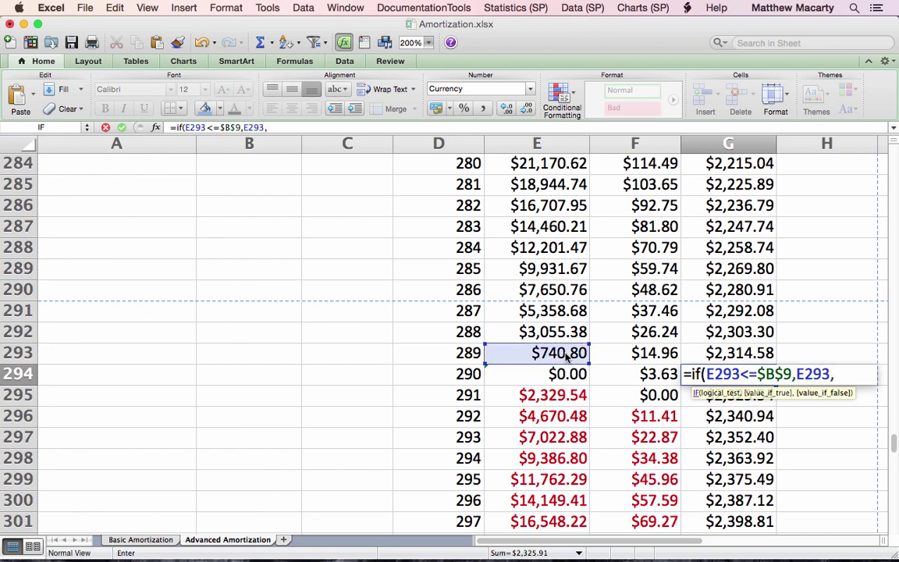
{"action": "type", "text": "b9"}
{"action": "key", "text": "super+t"}
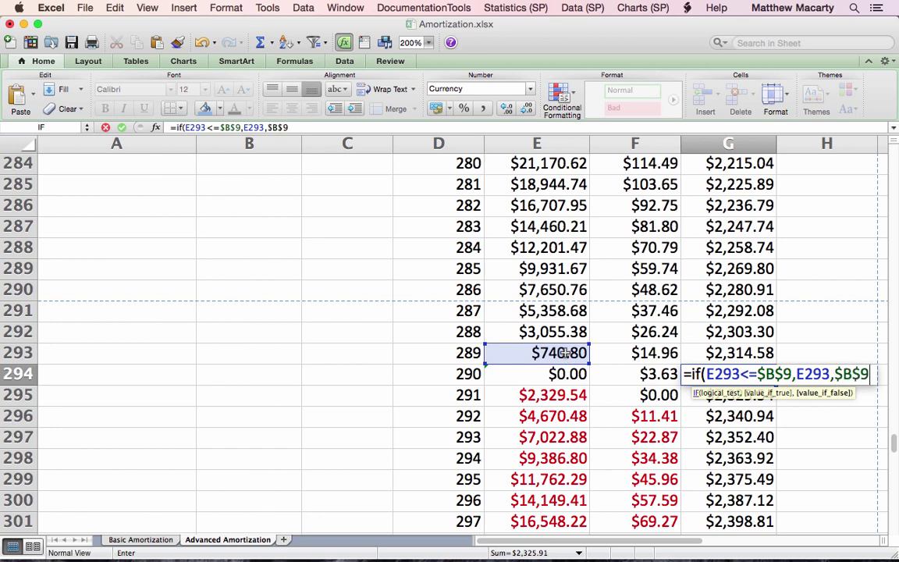
{"action": "type", "text": "-"}
{"action": "left_click", "coordinate": [633, 374]}
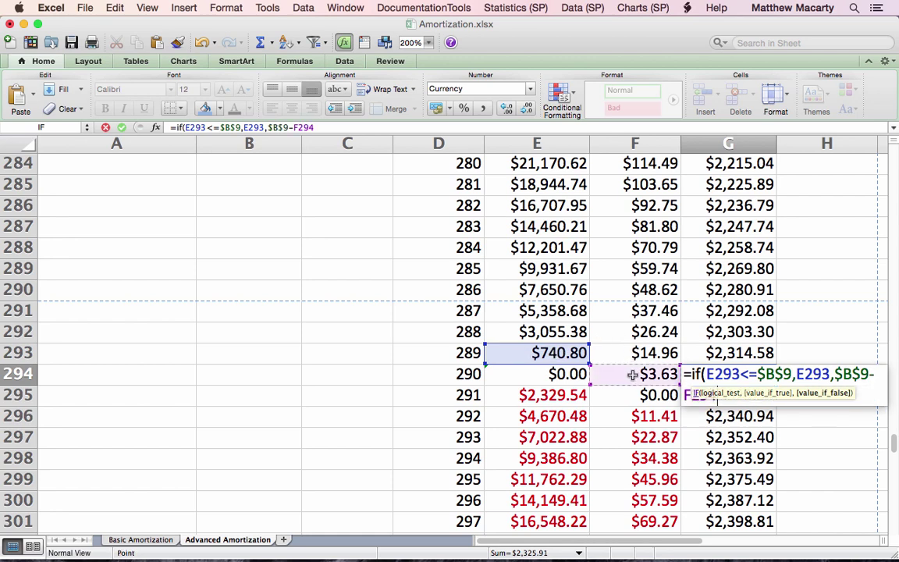
{"action": "type", "text": ")"}
{"action": "key", "text": "Return"}
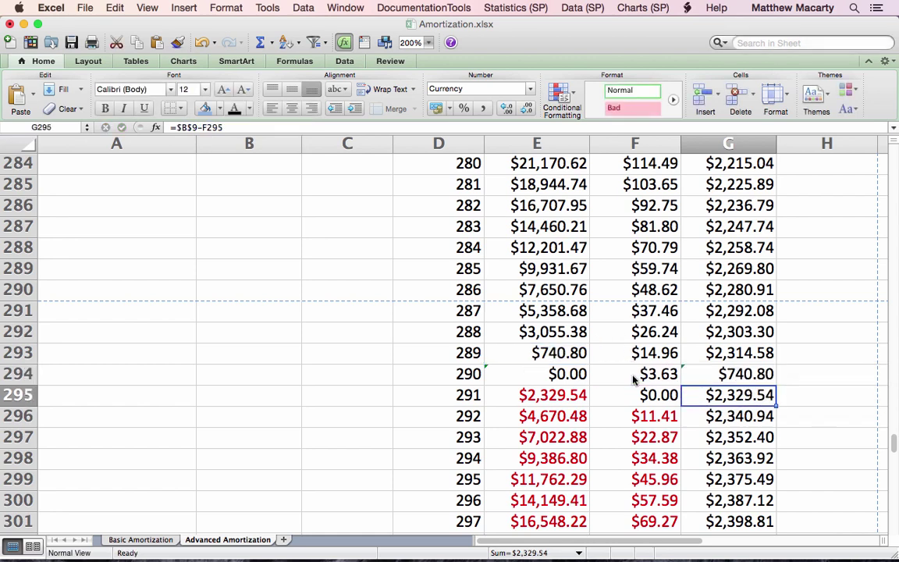
Fill the formulas in E294:G294 down through the remaining periods of the table and check the rows after payoff
{"action": "key", "text": "Up"}
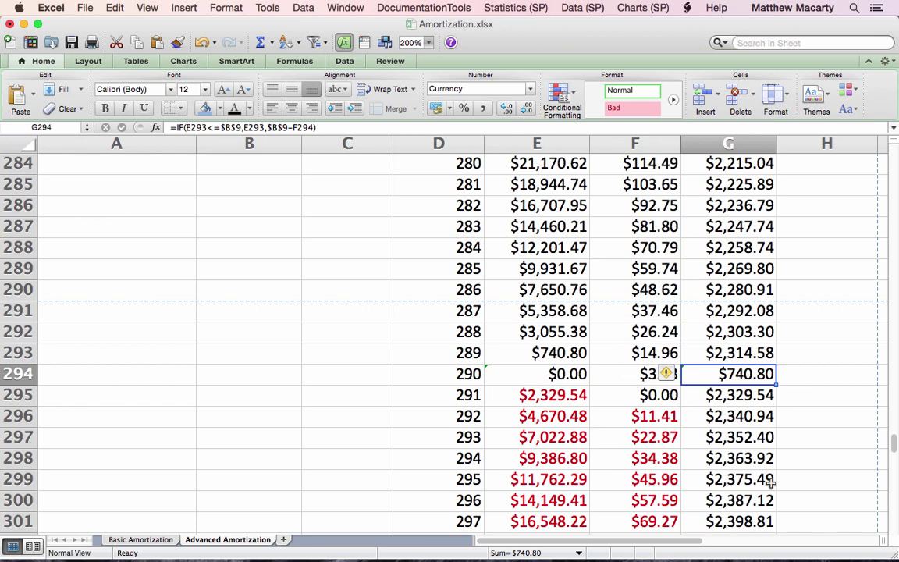
{"action": "key", "text": "Left"}
{"action": "key", "text": "Left"}
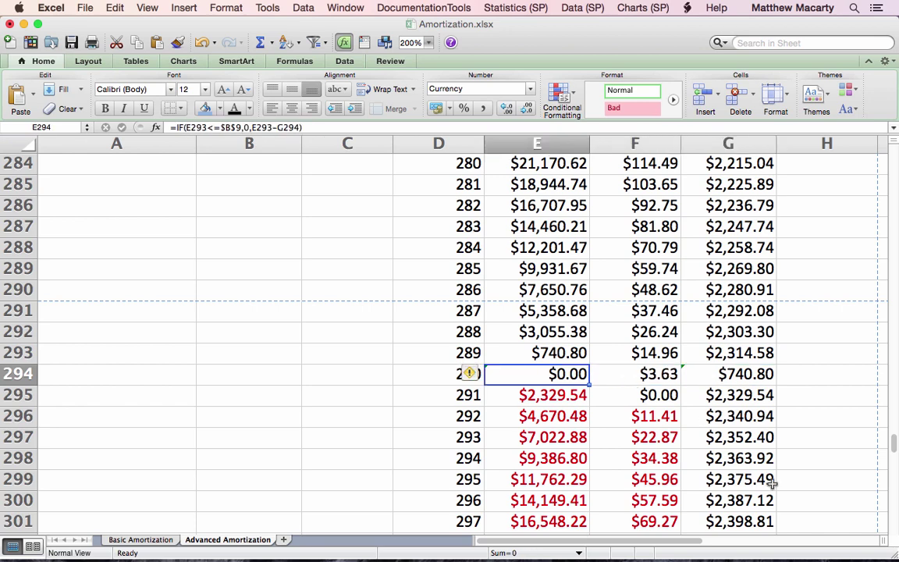
{"action": "key", "text": "shift+Right"}
{"action": "key", "text": "shift+Right"}
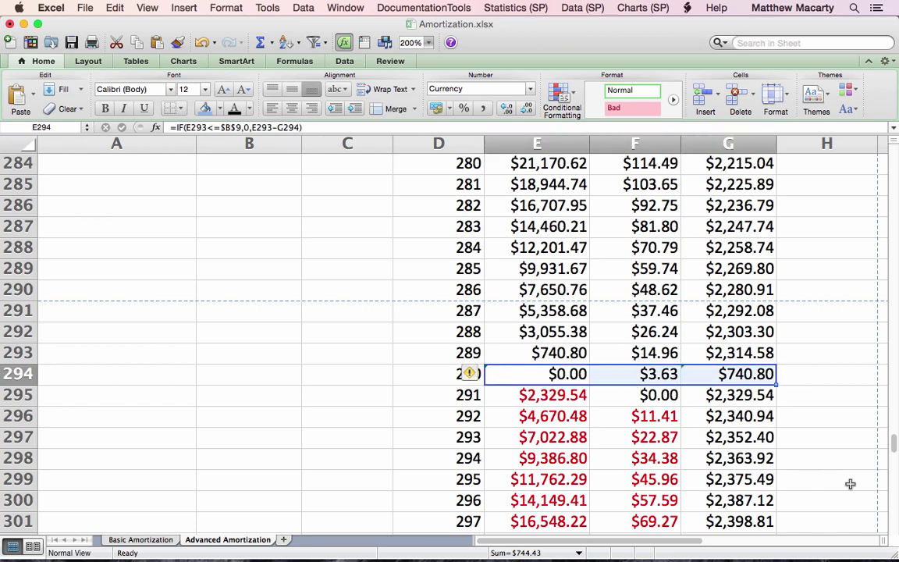
{"action": "double_click", "coordinate": [776, 385]}
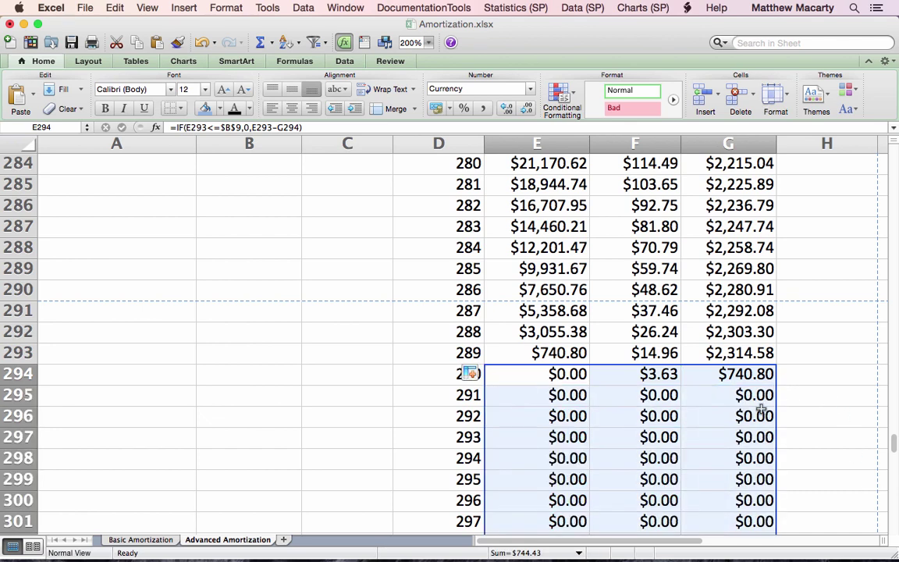
{"action": "scroll", "coordinate": [612, 405], "scroll_direction": "down", "scroll_amount": 5}
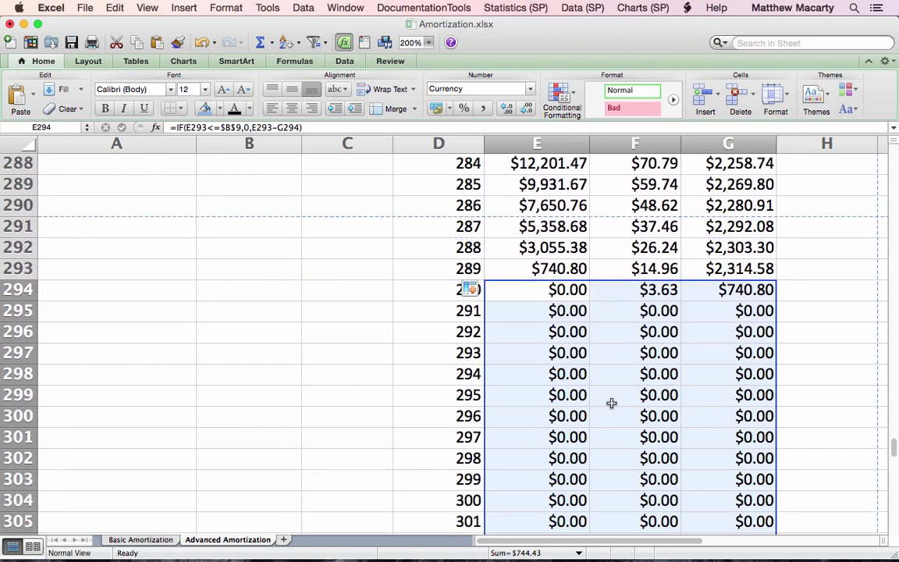
{"action": "scroll", "coordinate": [610, 402], "scroll_direction": "up", "scroll_amount": 6}
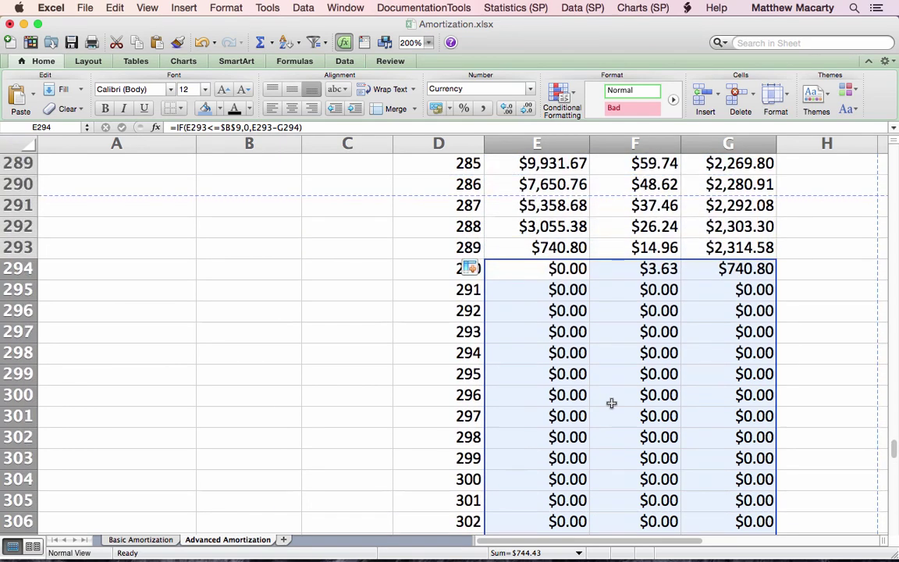
{"action": "left_click", "coordinate": [554, 314]}
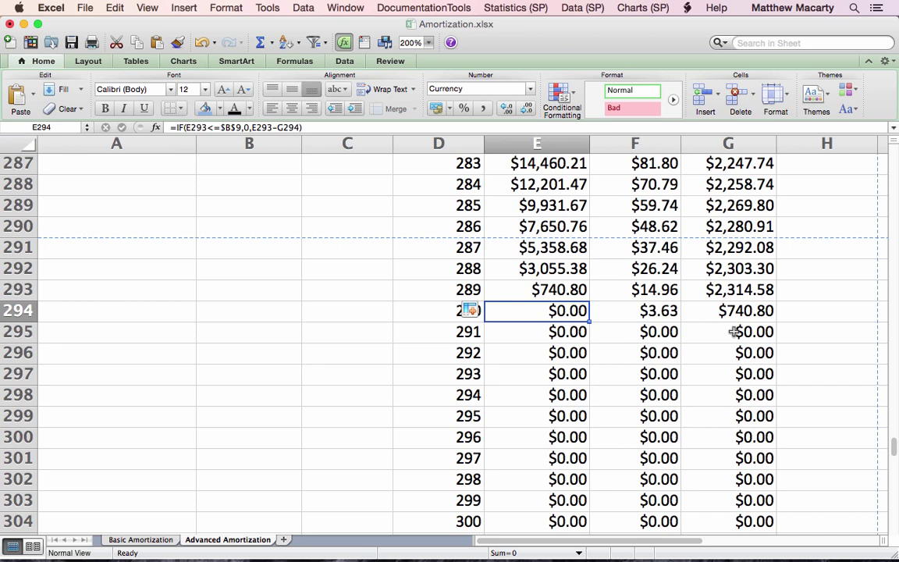
Review the Interest Saved formula in B12 and look at the Payoff Periods cell B10
{"action": "scroll", "coordinate": [734, 331], "scroll_direction": "up", "scroll_amount": 20}
{"action": "left_click", "coordinate": [258, 408]}
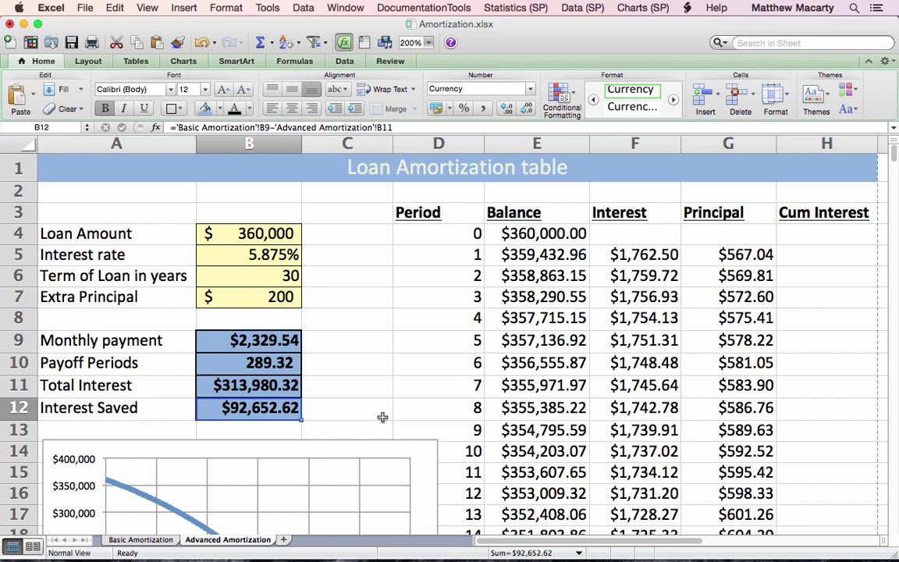
{"action": "key", "text": "ctrl+u"}
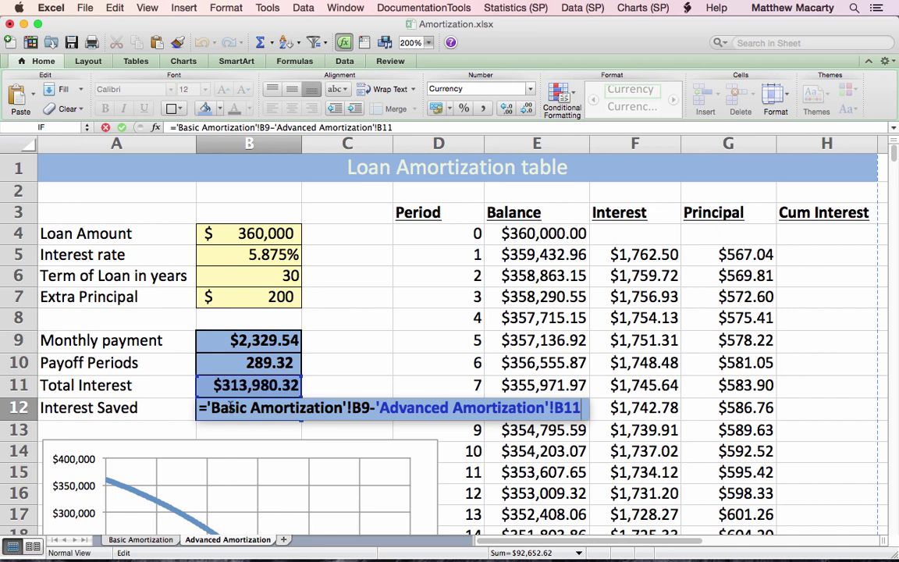
{"action": "key", "text": "Return"}
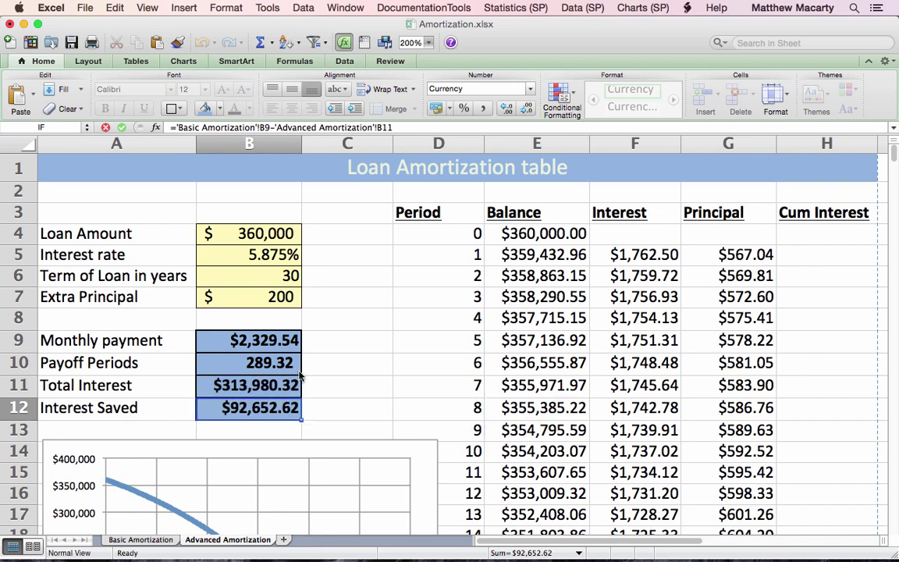
{"action": "left_click", "coordinate": [276, 362]}
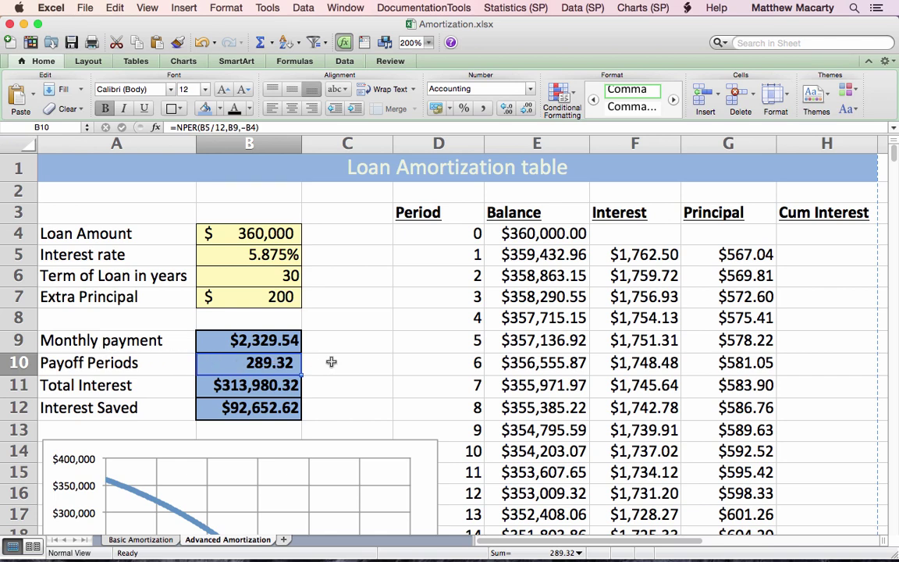
Set Extra Principal in B7 to 0 to compare the loan results, and set it back to 200
{"action": "left_click", "coordinate": [266, 299]}
{"action": "type", "text": "0"}
{"action": "key", "text": "Return"}
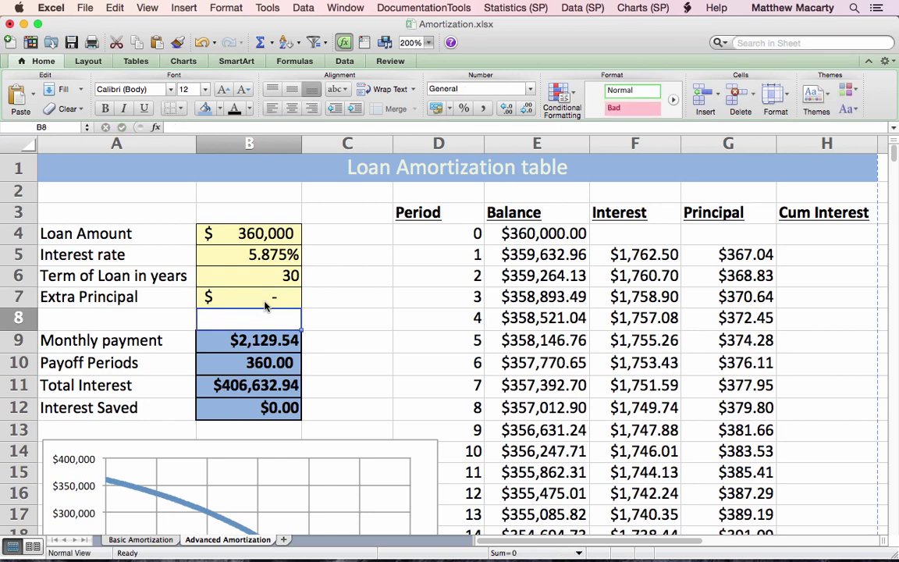
{"action": "left_click", "coordinate": [265, 304]}
{"action": "type", "text": "200"}
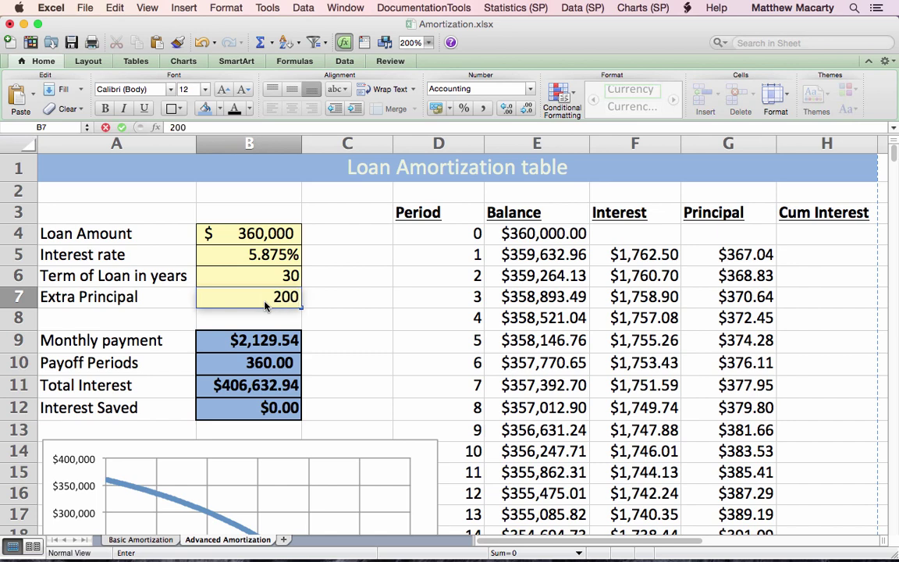
{"action": "key", "text": "Return"}
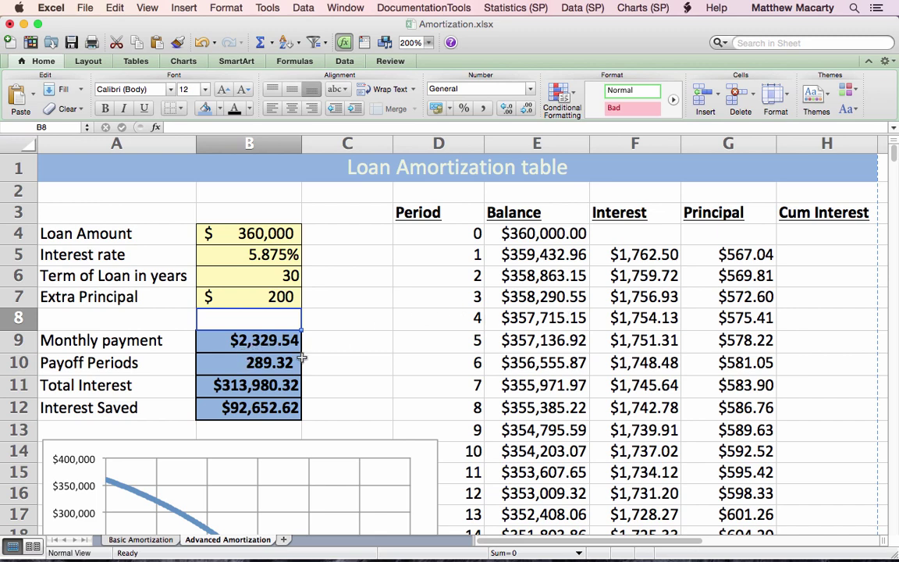
Examine the arguments of the NPER formula in the Payoff Periods cell B10
{"action": "left_click", "coordinate": [261, 363]}
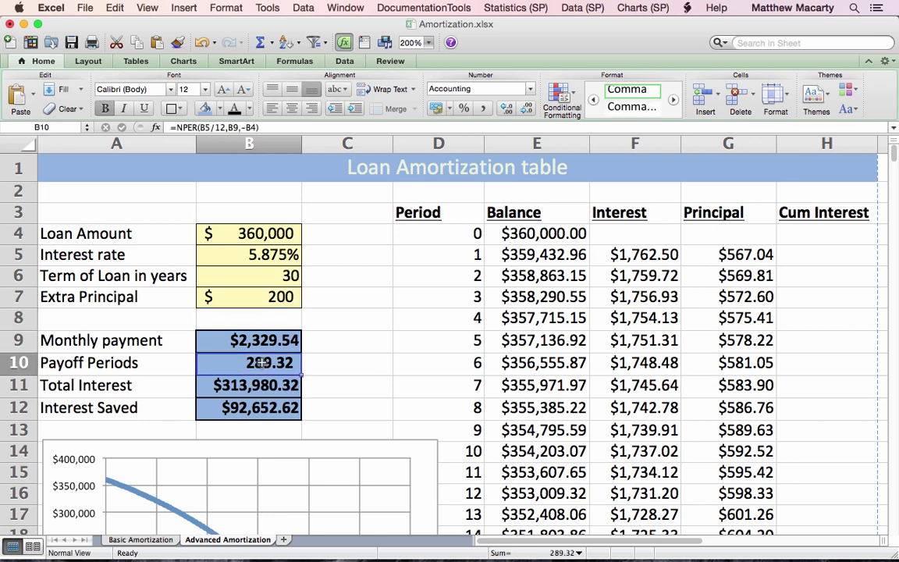
{"action": "double_click", "coordinate": [260, 363]}
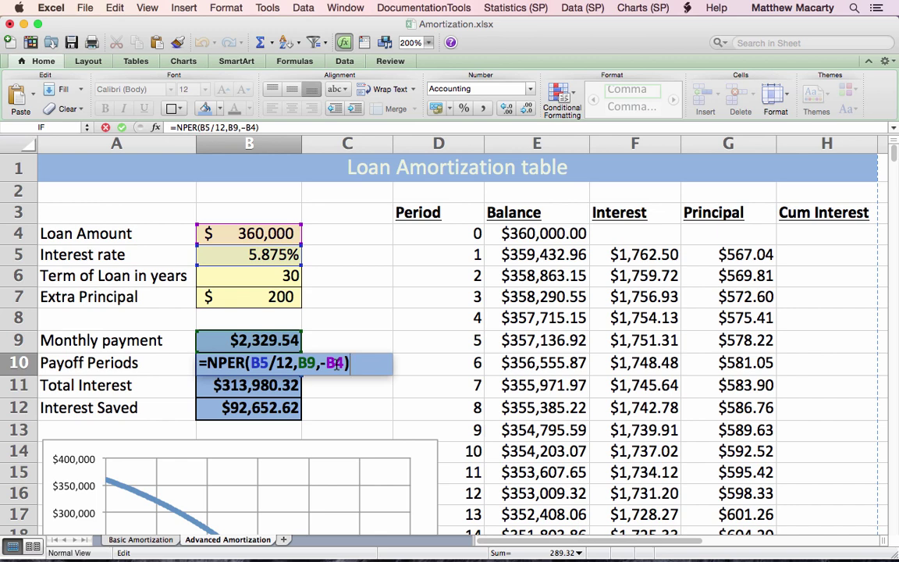
{"action": "key", "text": "Return"}
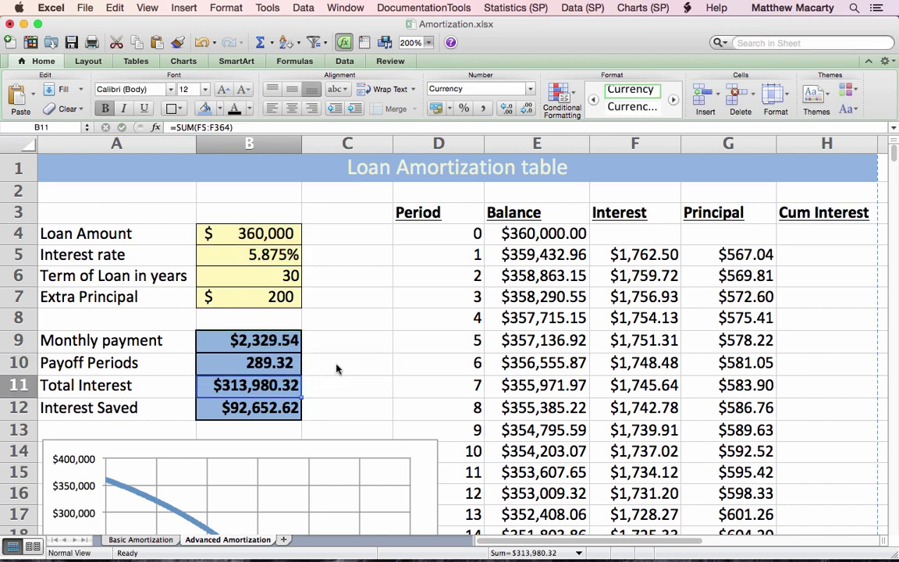
Enter =SUM(F5:F5) in H5 as the first Cum Interest value for period 1
{"action": "key", "text": "Up"}
{"action": "key", "text": "Up"}
{"action": "key", "text": "Up"}
{"action": "key", "text": "Up"}
{"action": "key", "text": "Right"}
{"action": "key", "text": "Right"}
{"action": "key", "text": "Right"}
{"action": "key", "text": "Right"}
{"action": "key", "text": "Right"}
{"action": "key", "text": "Right"}
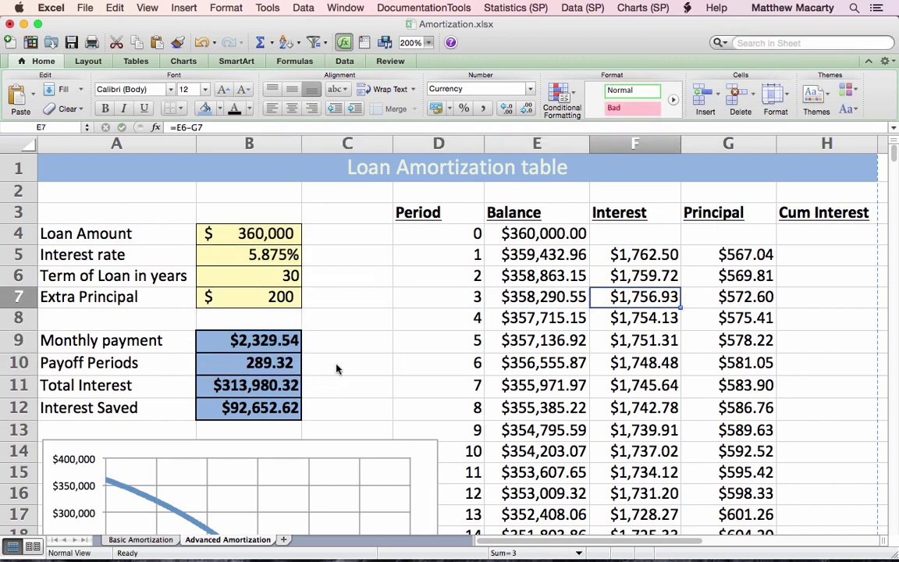
{"action": "key", "text": "Up"}
{"action": "key", "text": "Up"}
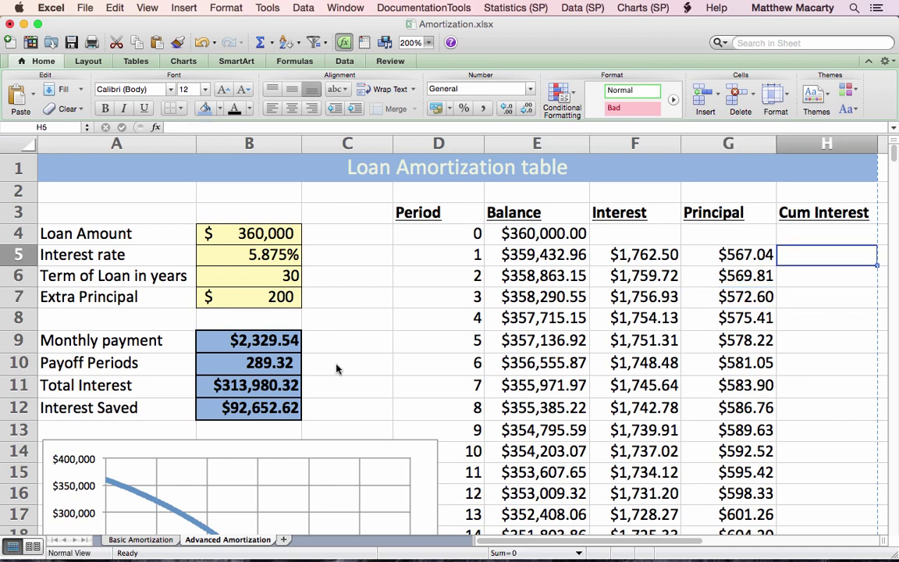
{"action": "type", "text": "=sum("}
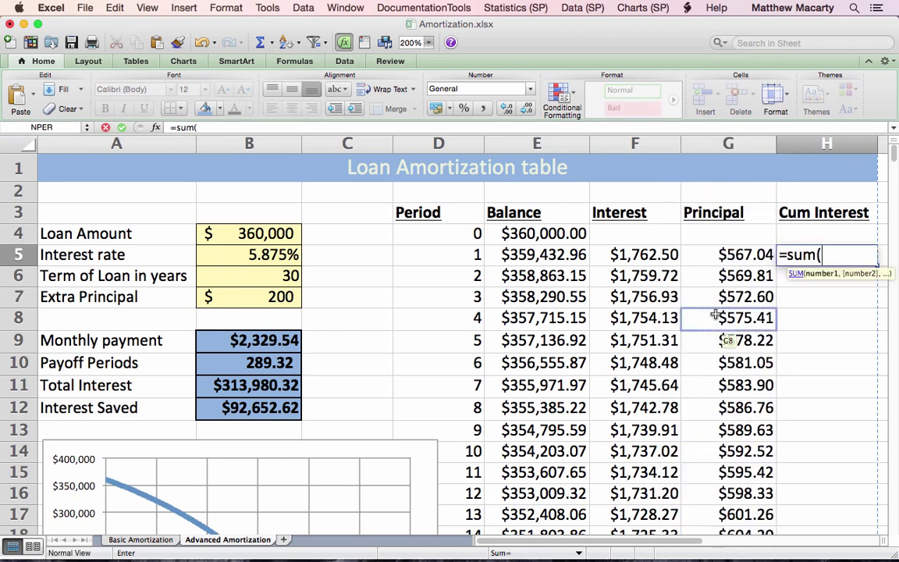
{"action": "key", "text": "Left"}
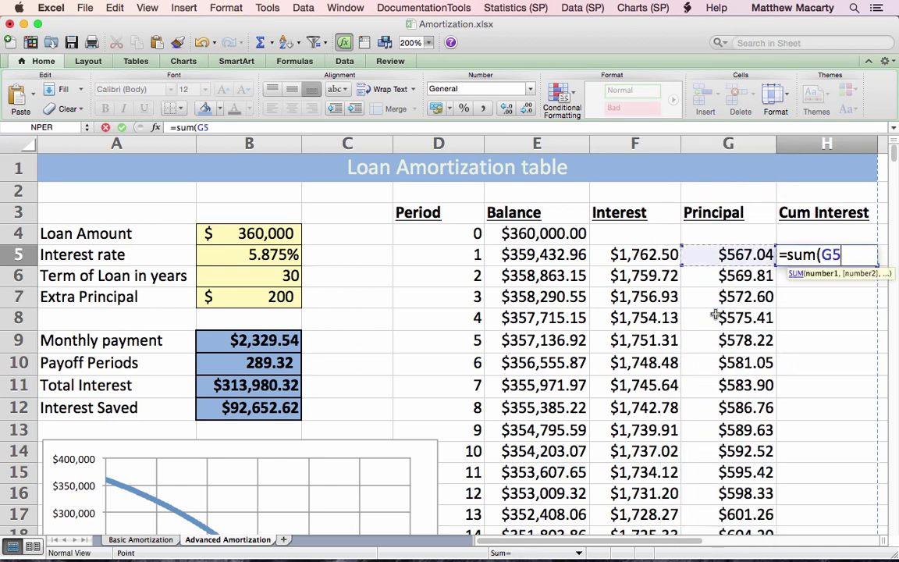
{"action": "key", "text": "Left"}
{"action": "key", "text": "F8"}
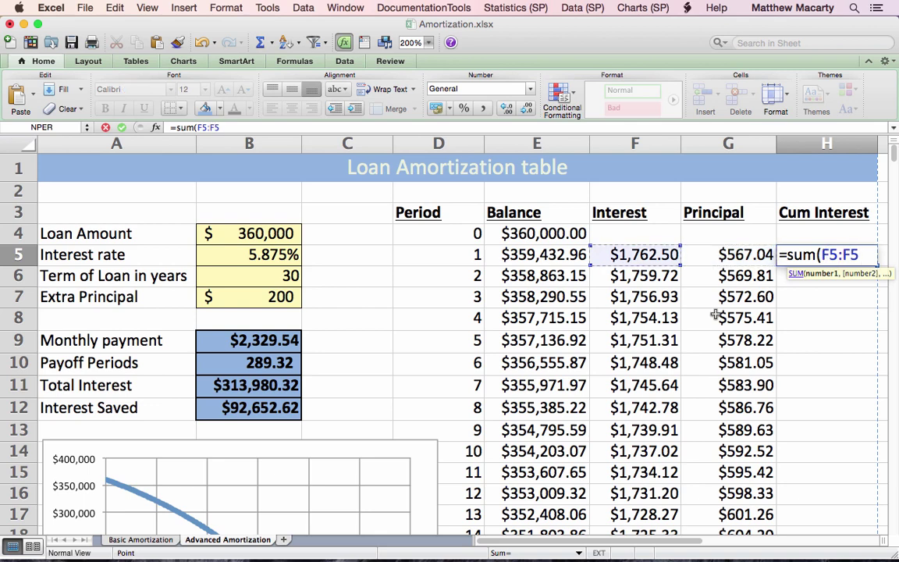
{"action": "type", "text": ")"}
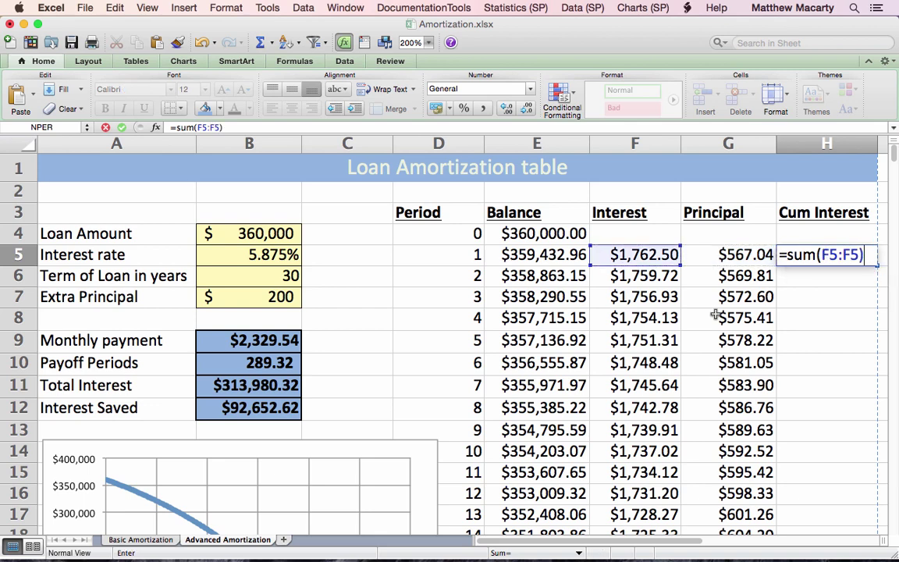
{"action": "key", "text": "Return"}
{"action": "key", "text": "Up"}
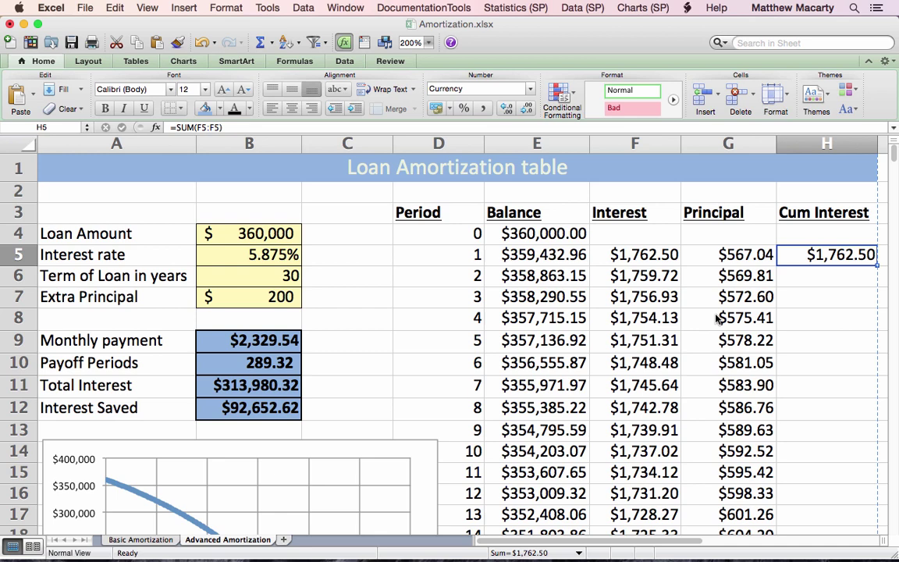
Make the start of the range in the H5 Cum Interest formula absolute, giving =SUM($F$5:F5)
{"action": "key", "text": "F2"}
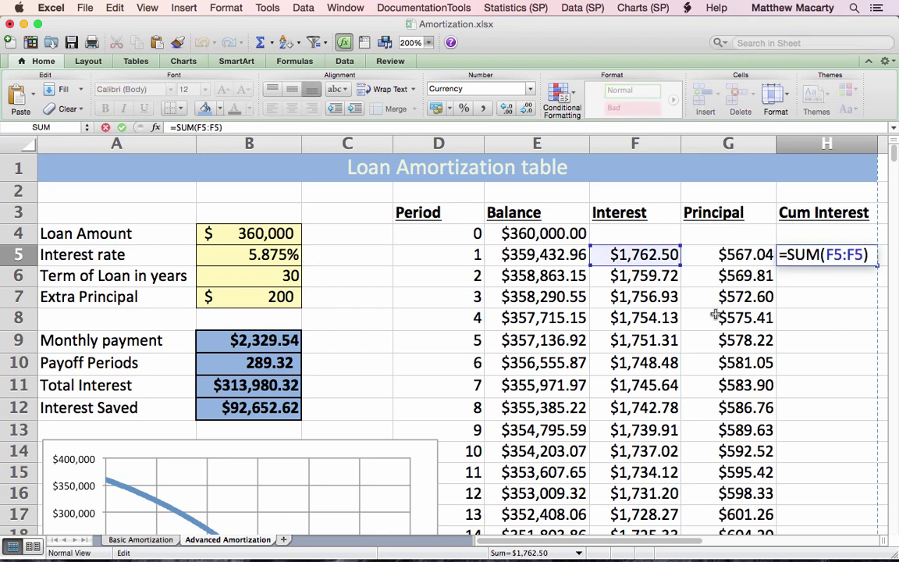
{"action": "key", "text": "Left"}
{"action": "key", "text": "Left"}
{"action": "key", "text": "Left"}
{"action": "key", "text": "Left"}
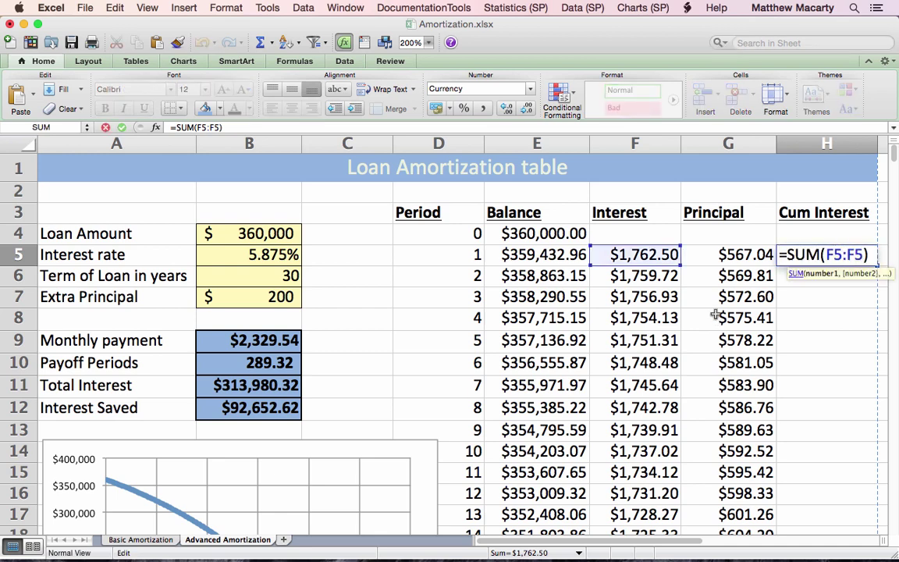
{"action": "key", "text": "super+t"}
{"action": "key", "text": "Return"}
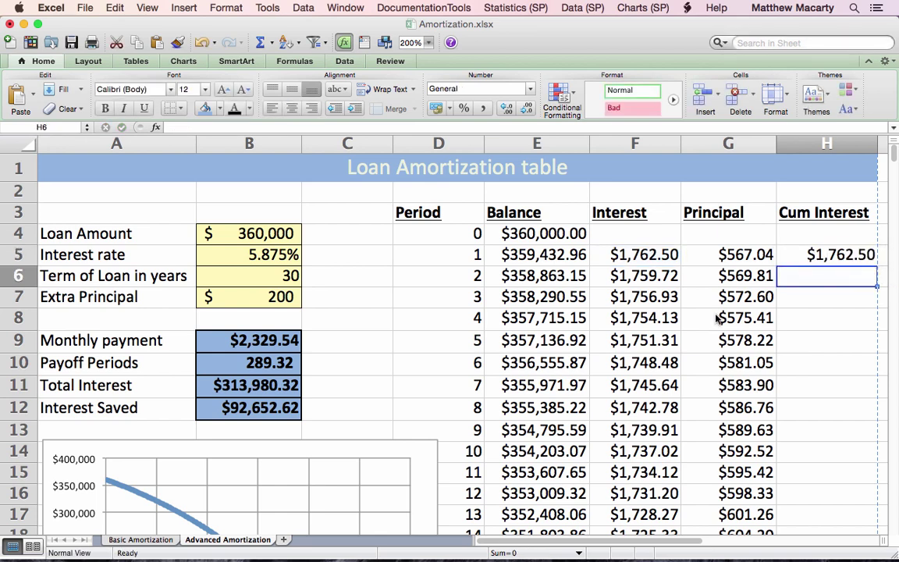
Fill the H5 formula down the whole Cum Interest column and look at the Balance and Cum Interest curves in the chart
{"action": "key", "text": "Up"}
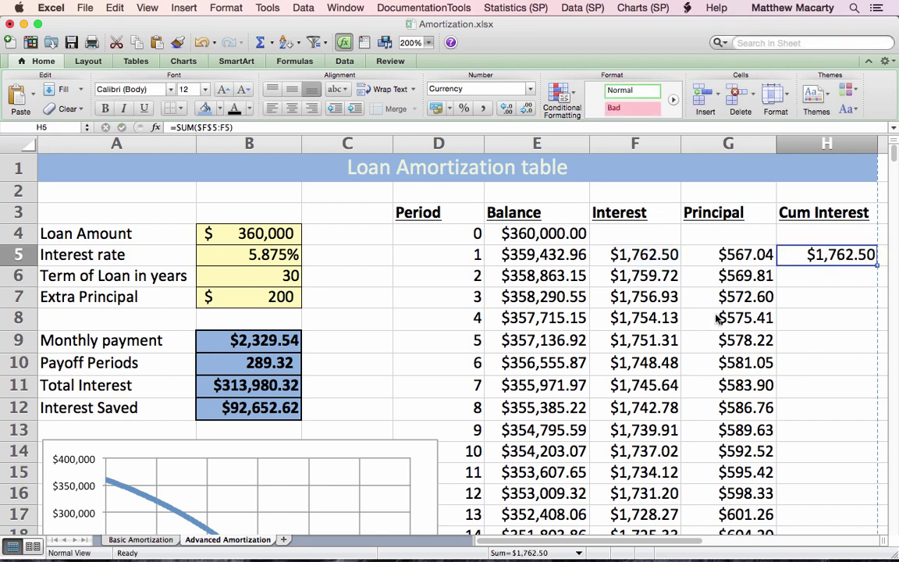
{"action": "double_click", "coordinate": [877, 266]}
{"action": "scroll", "coordinate": [684, 384], "scroll_direction": "down", "scroll_amount": 5}
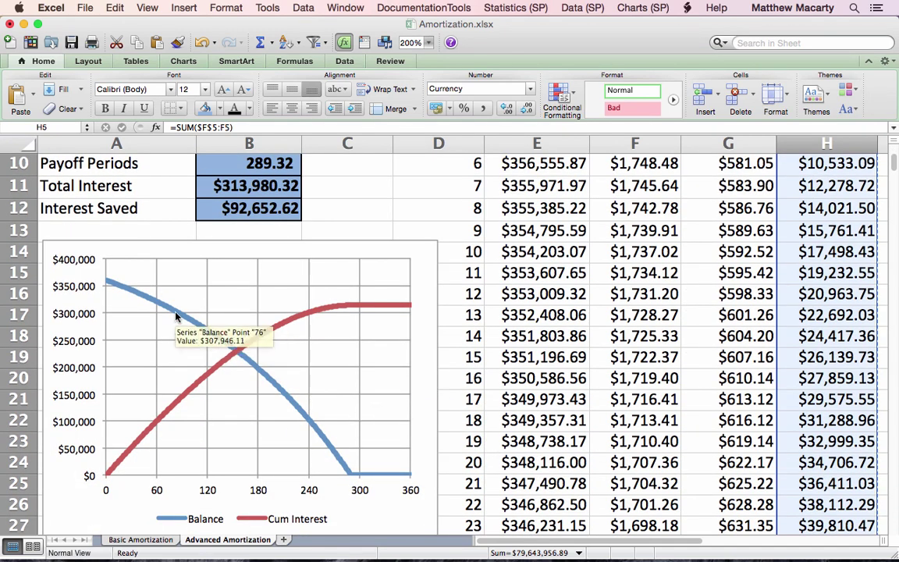
{"action": "mouse_move", "coordinate": [113, 286]}
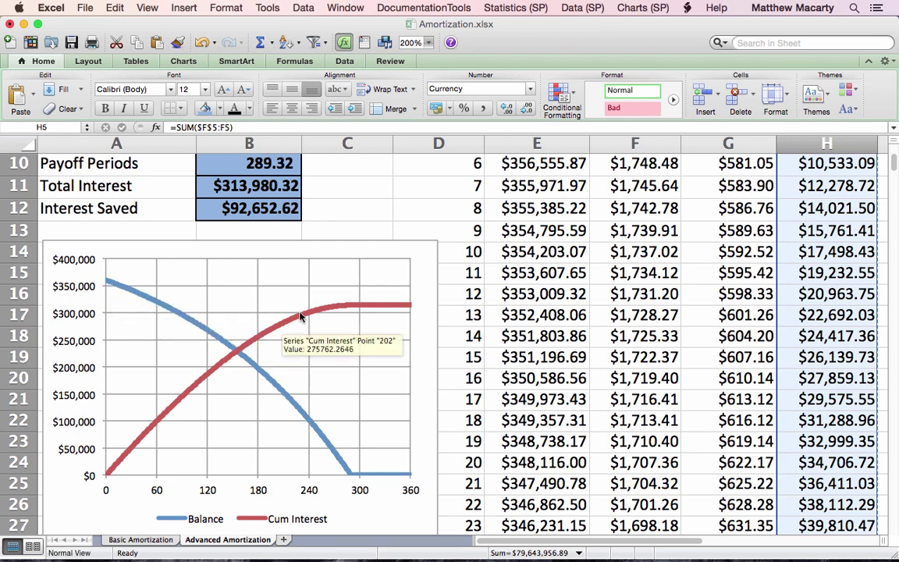
{"action": "mouse_move", "coordinate": [346, 312]}
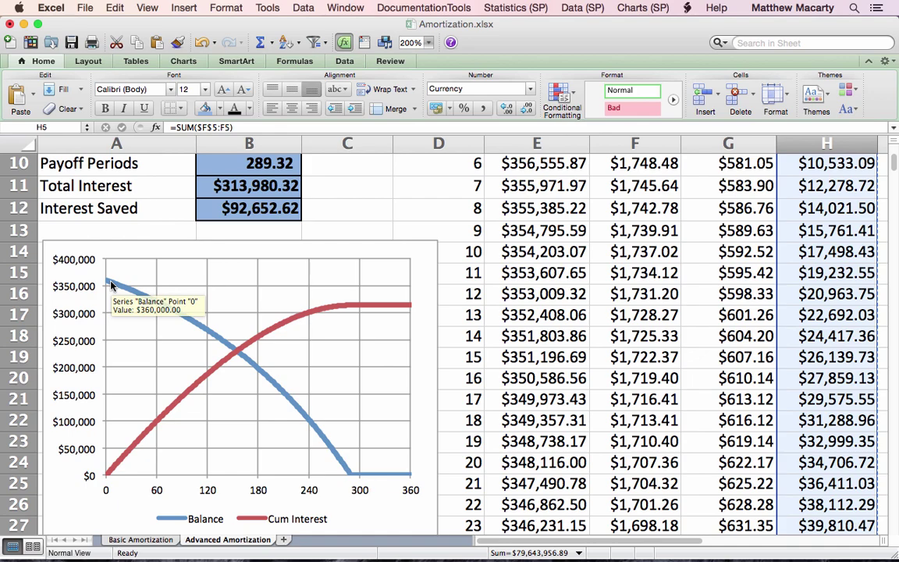
Copy the Balance IF formula from E294 over the earlier periods in E7:E293
{"action": "scroll", "coordinate": [434, 390], "scroll_direction": "down", "scroll_amount": 5}
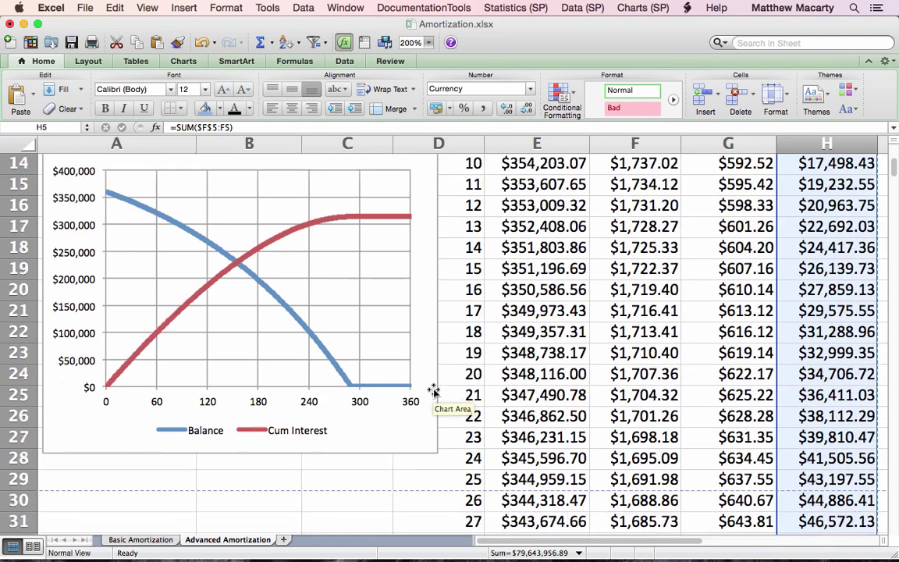
{"action": "scroll", "coordinate": [433, 390], "scroll_direction": "down", "scroll_amount": 20}
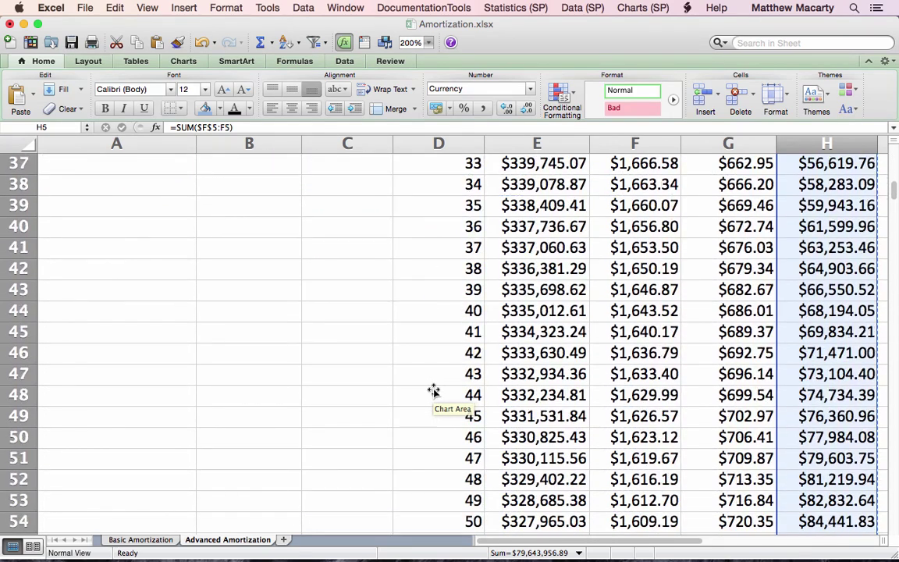
{"action": "scroll", "coordinate": [433, 390], "scroll_direction": "down", "scroll_amount": 5}
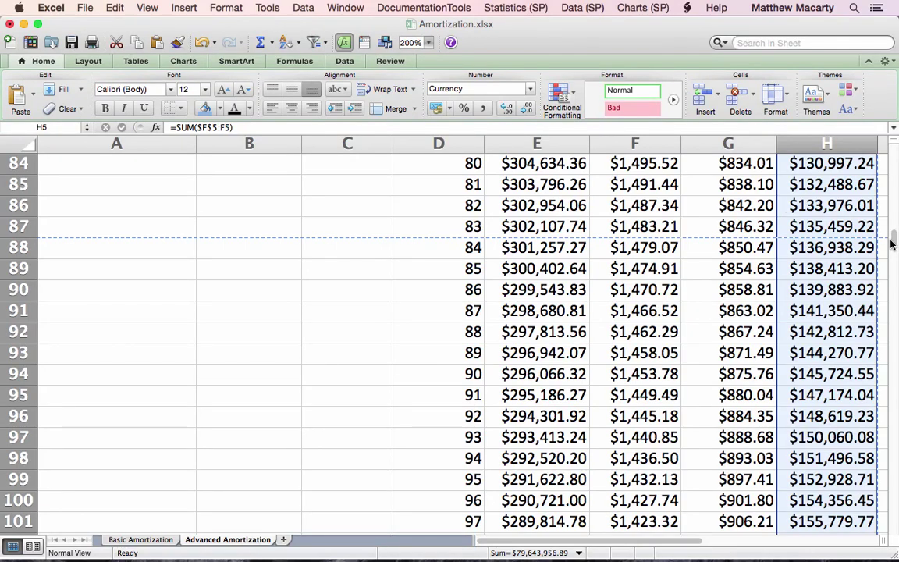
{"action": "left_click_drag", "start_coordinate": [895, 245], "coordinate": [896, 443]}
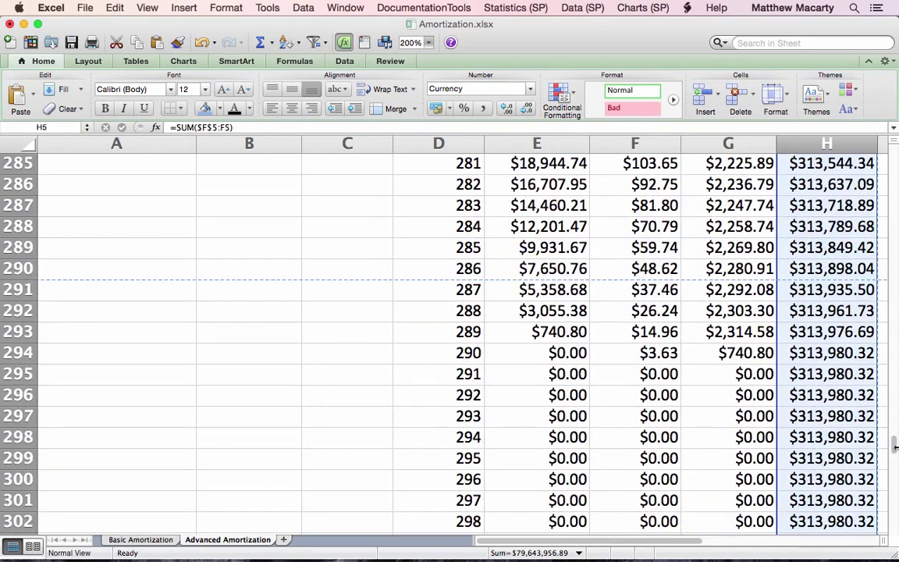
{"action": "left_click", "coordinate": [565, 353]}
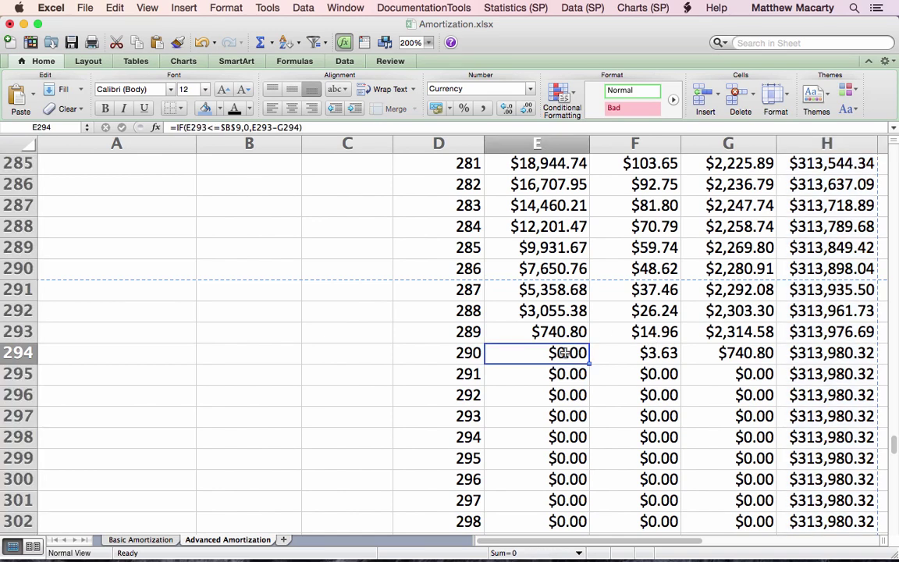
{"action": "key", "text": "Up"}
{"action": "key", "text": "ctrl+shift+Up"}
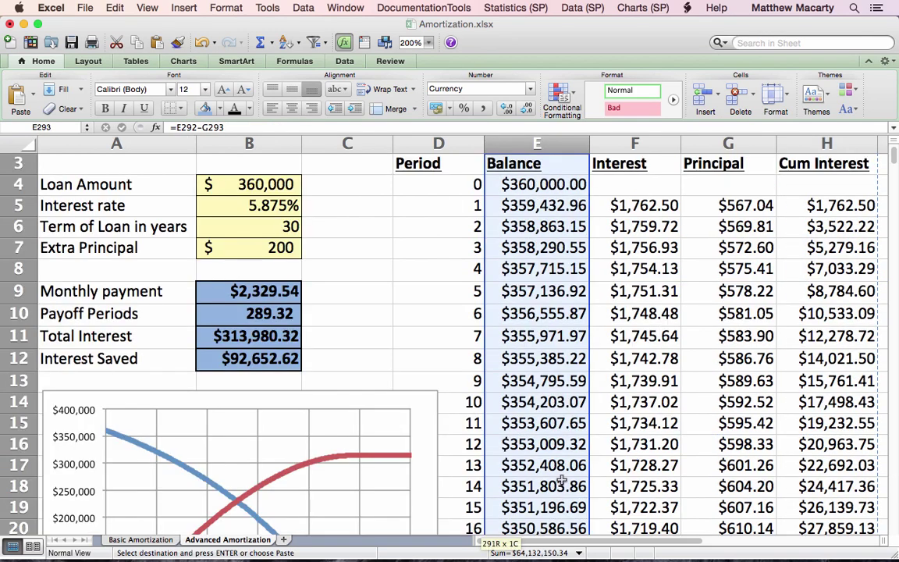
{"action": "key", "text": "shift+Down"}
{"action": "key", "text": "shift+Down"}
{"action": "key", "text": "shift+Down"}
{"action": "key", "text": "shift+Down"}
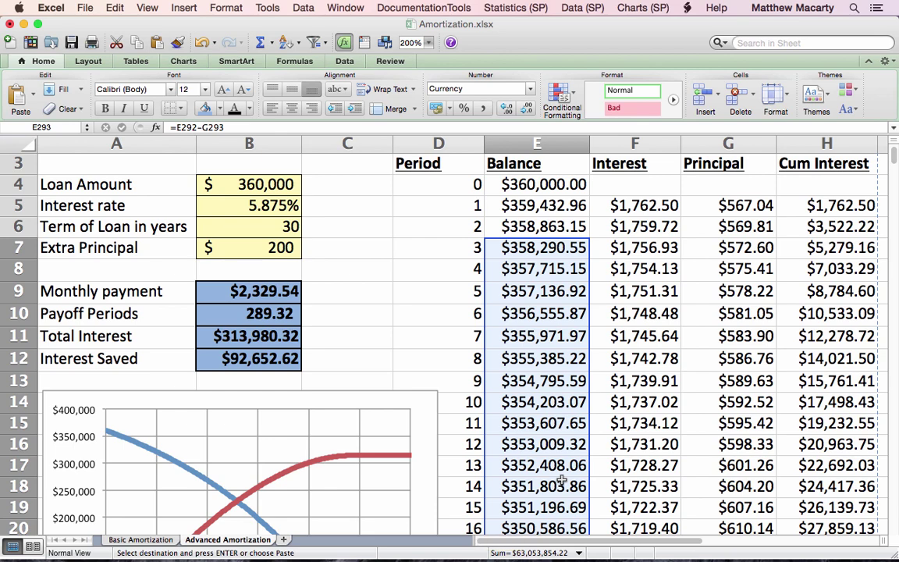
{"action": "key", "text": "super+v"}
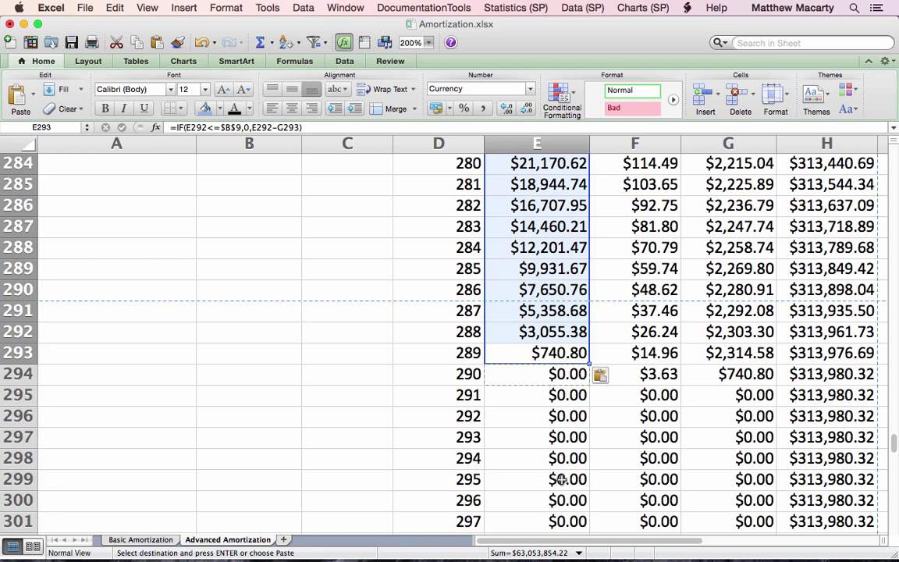
Copy the Principal formula from G294 over the earlier periods in G7:G293
{"action": "key", "text": "Right"}
{"action": "key", "text": "Right"}
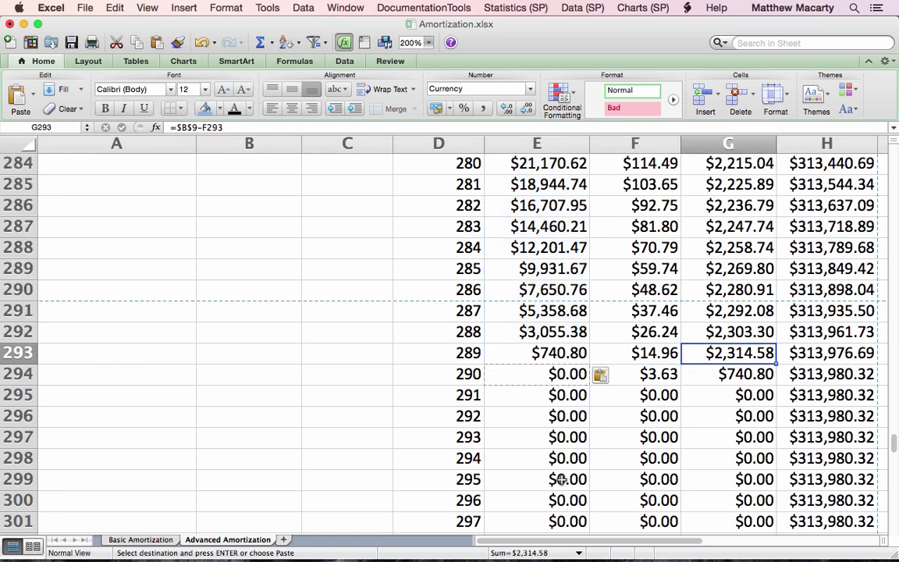
{"action": "key", "text": "Down"}
{"action": "key", "text": "super+c"}
{"action": "key", "text": "Up"}
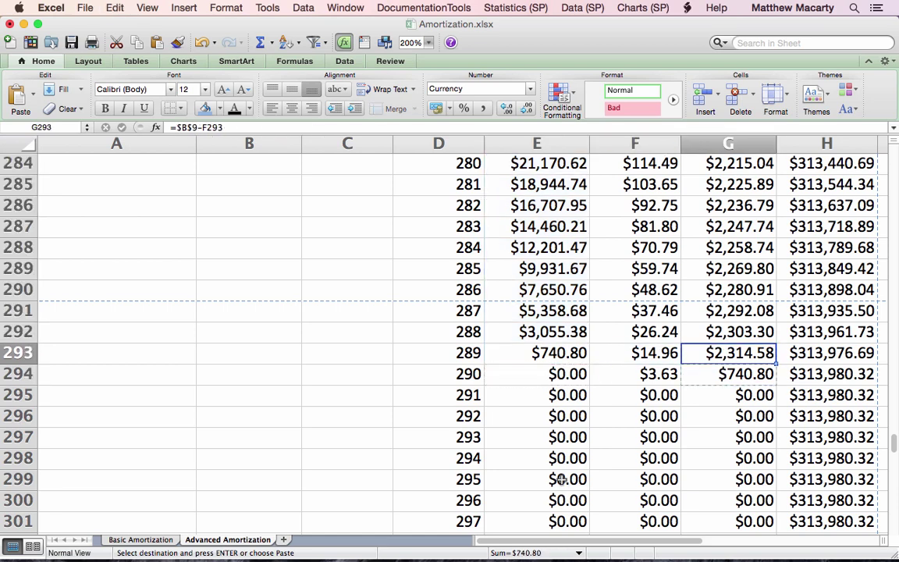
{"action": "key", "text": "super+shift+Up"}
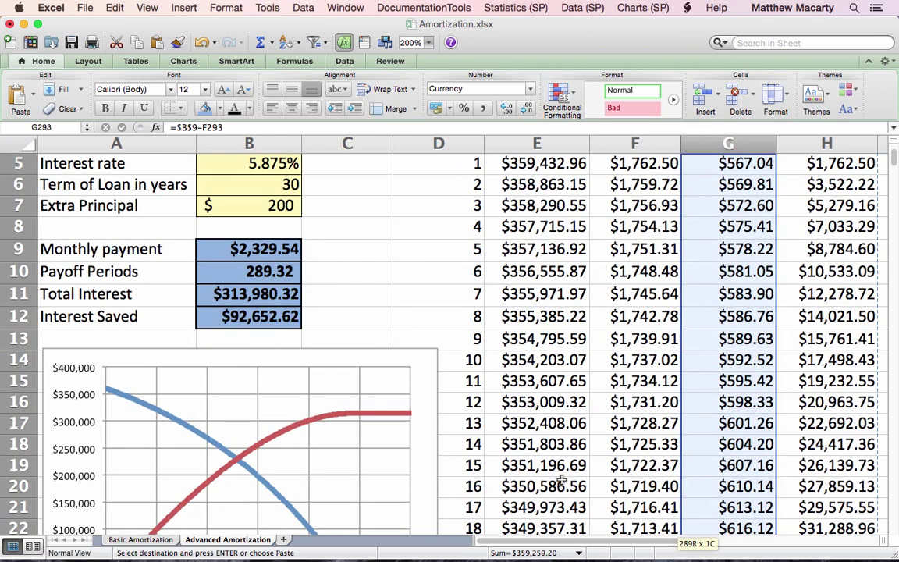
{"action": "key", "text": "shift+Down"}
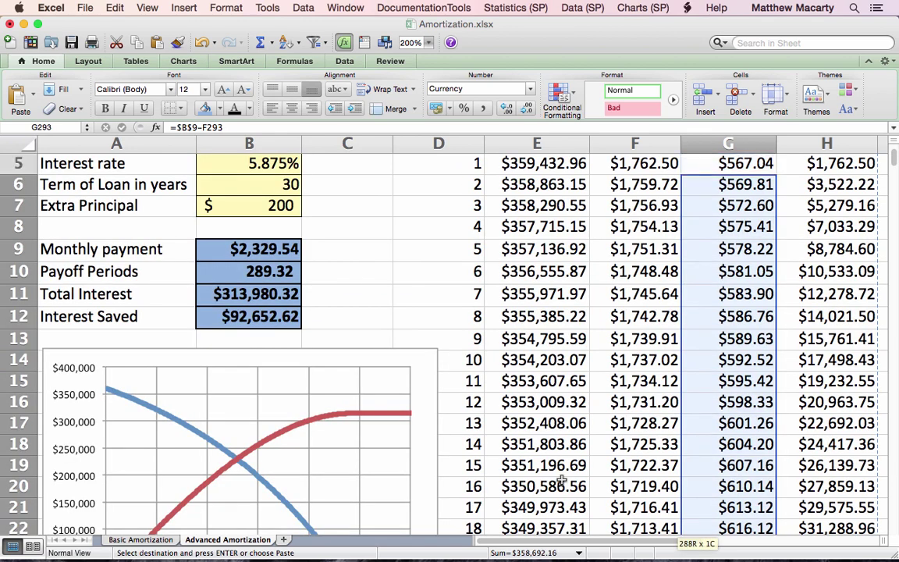
{"action": "key", "text": "shift+Down"}
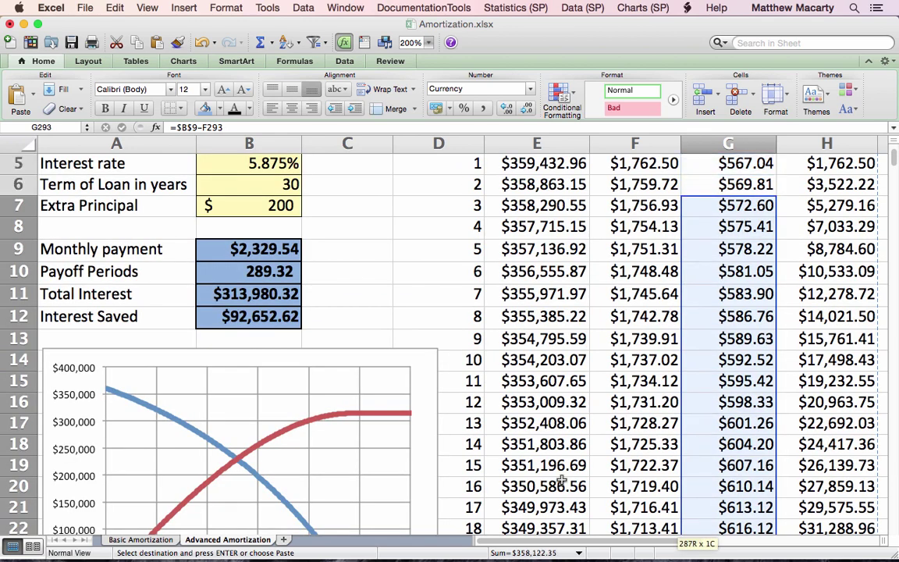
Set Extra Principal in B7 to 500 and review the effect on the loan summary and the chart curves
{"action": "left_click", "coordinate": [249, 206]}
{"action": "type", "text": "500"}
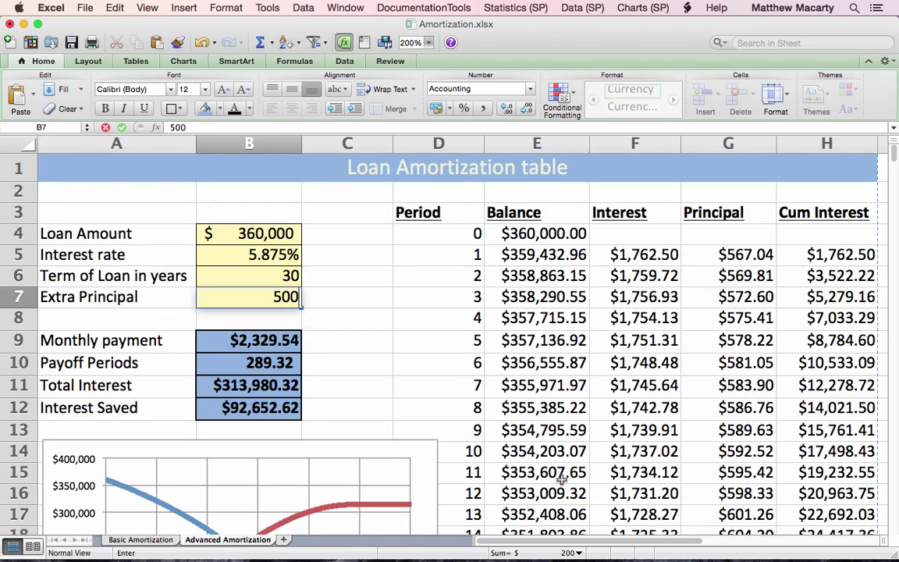
{"action": "key", "text": "Return"}
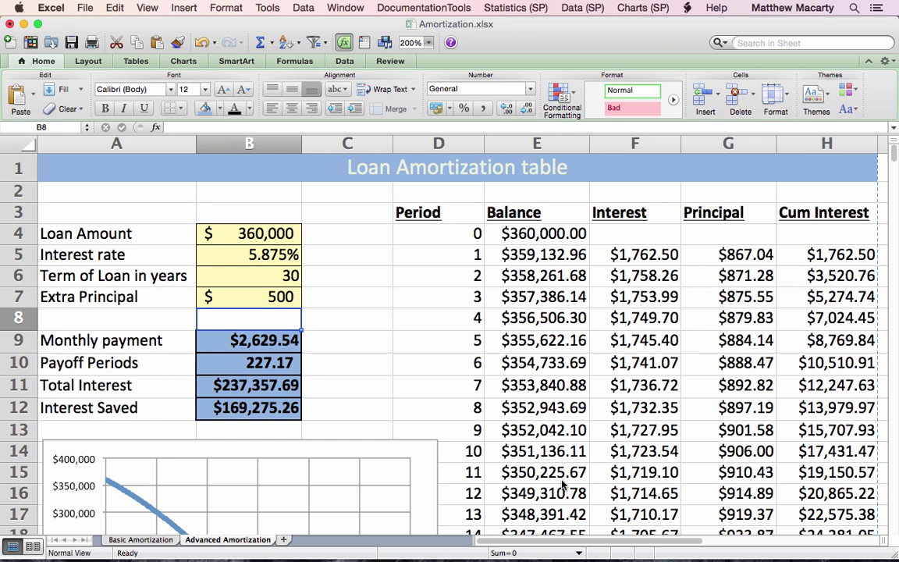
{"action": "scroll", "coordinate": [562, 484], "scroll_direction": "down", "scroll_amount": 6}
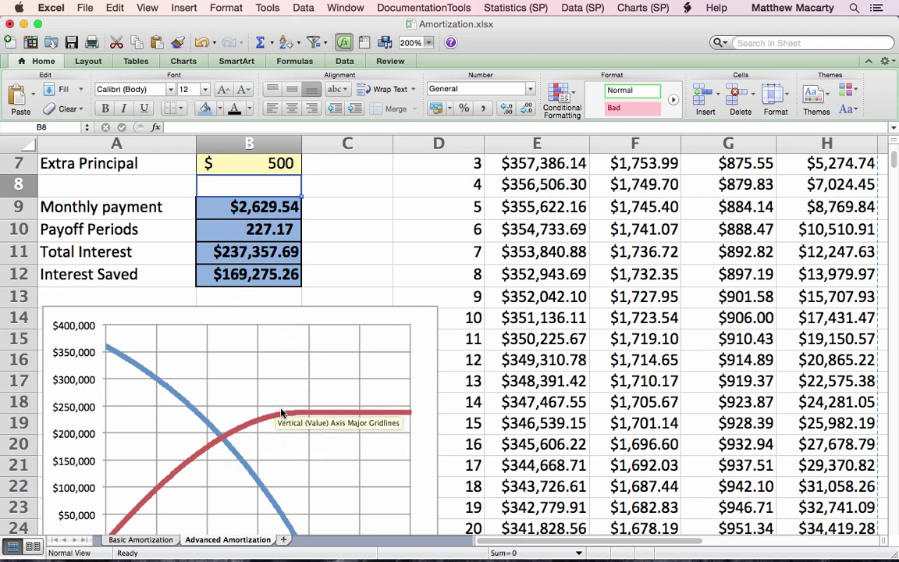
{"action": "scroll", "coordinate": [283, 412], "scroll_direction": "down", "scroll_amount": 2}
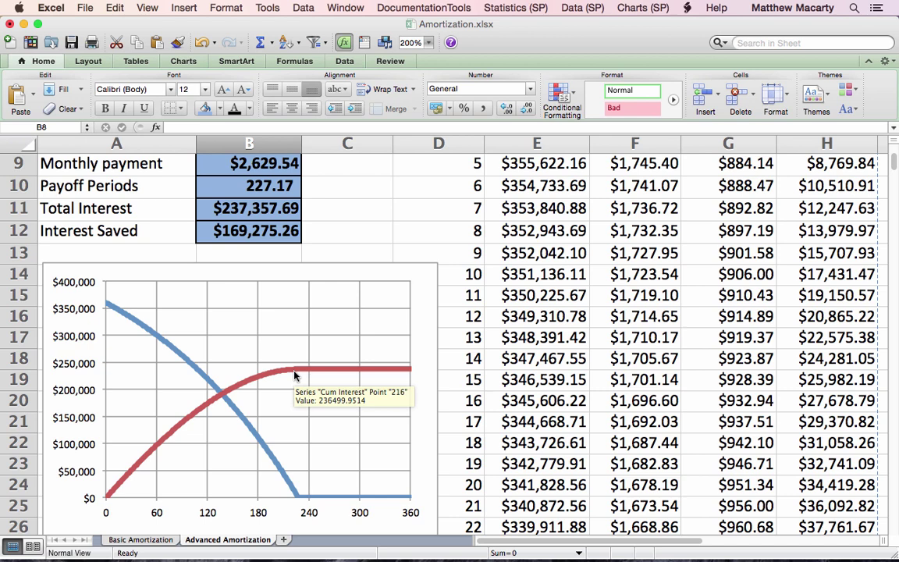
{"action": "scroll", "coordinate": [295, 375], "scroll_direction": "up", "scroll_amount": 4}
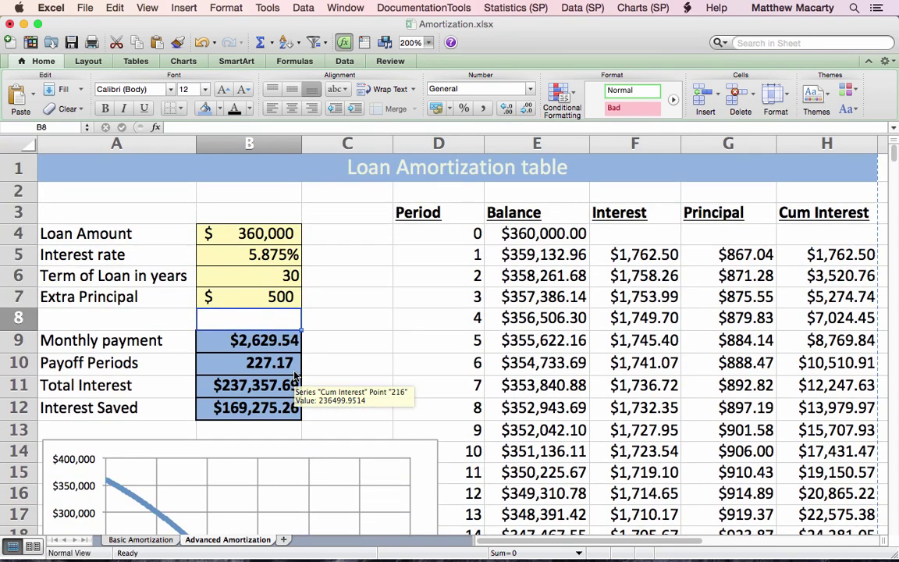